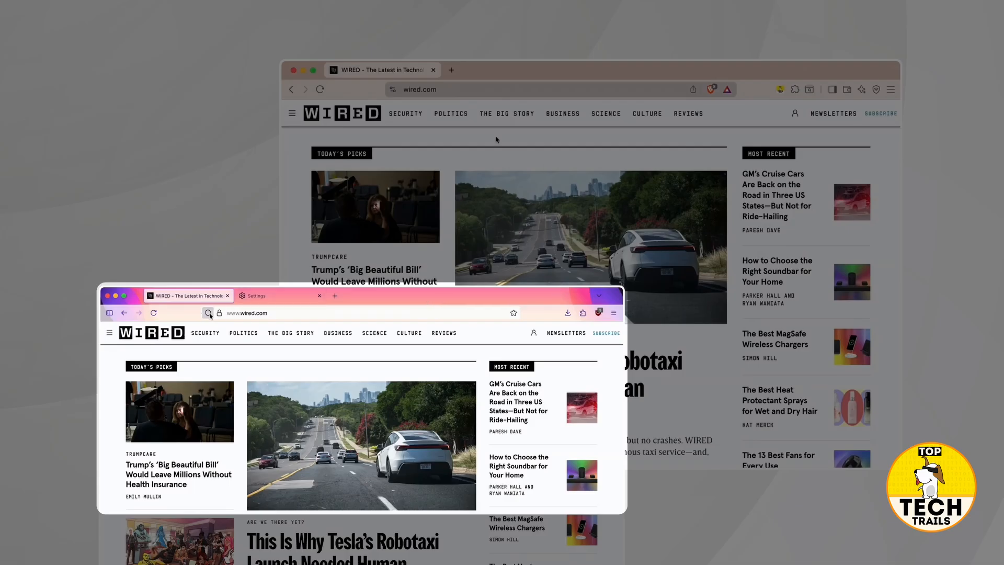
Compare the privacy information and content-blocker details that the two browsers offer for wired.com
click(208, 313)
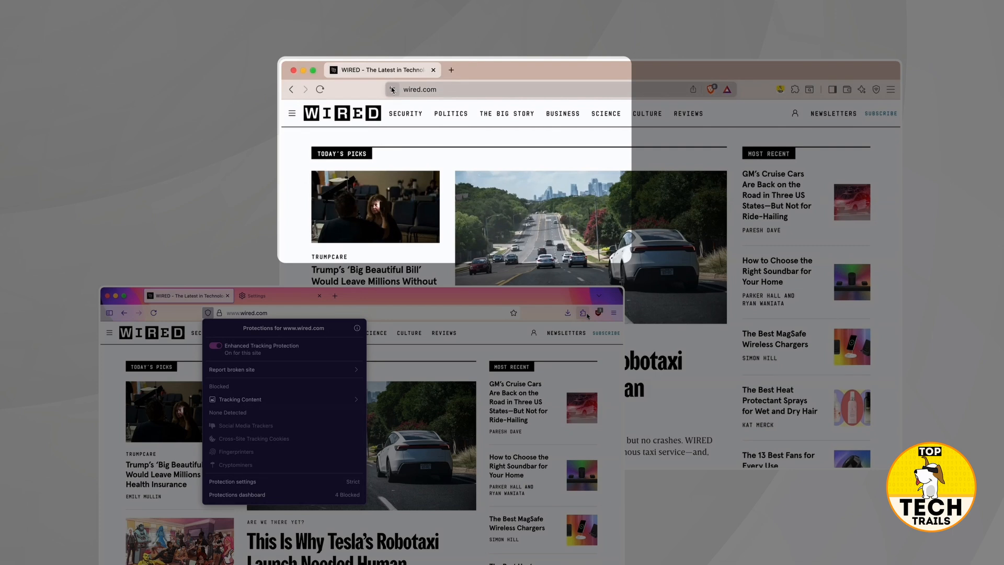
click(392, 90)
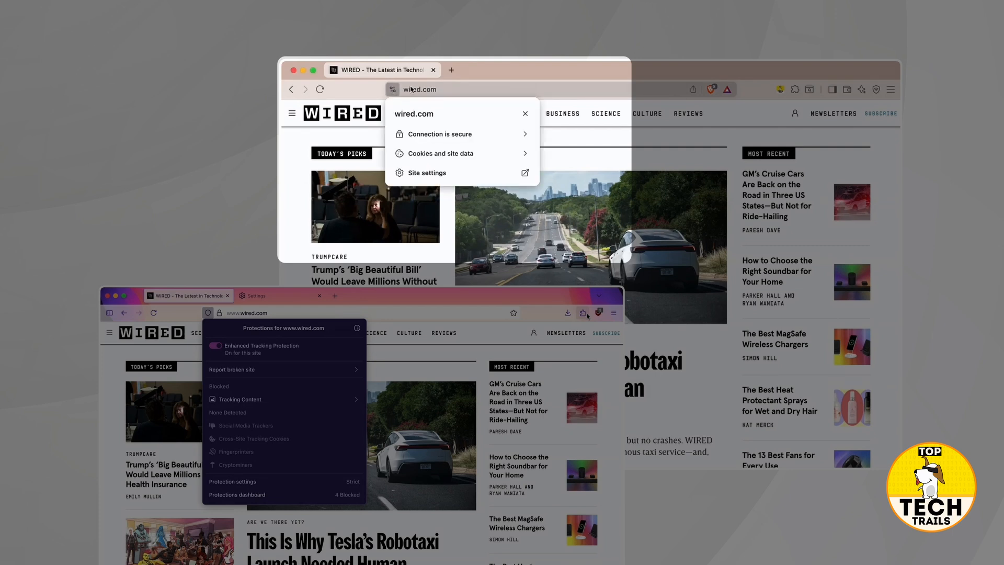
click(599, 313)
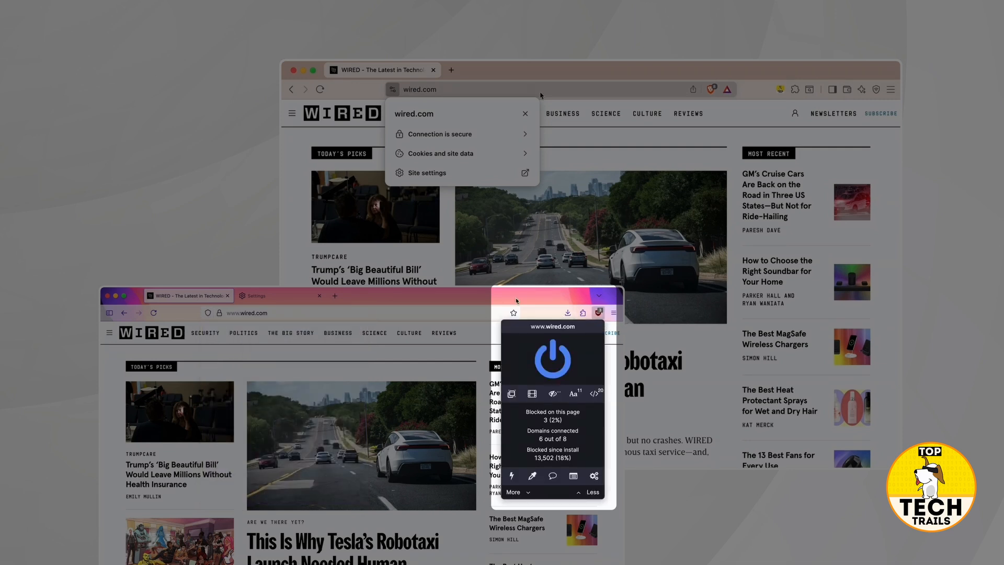
click(712, 92)
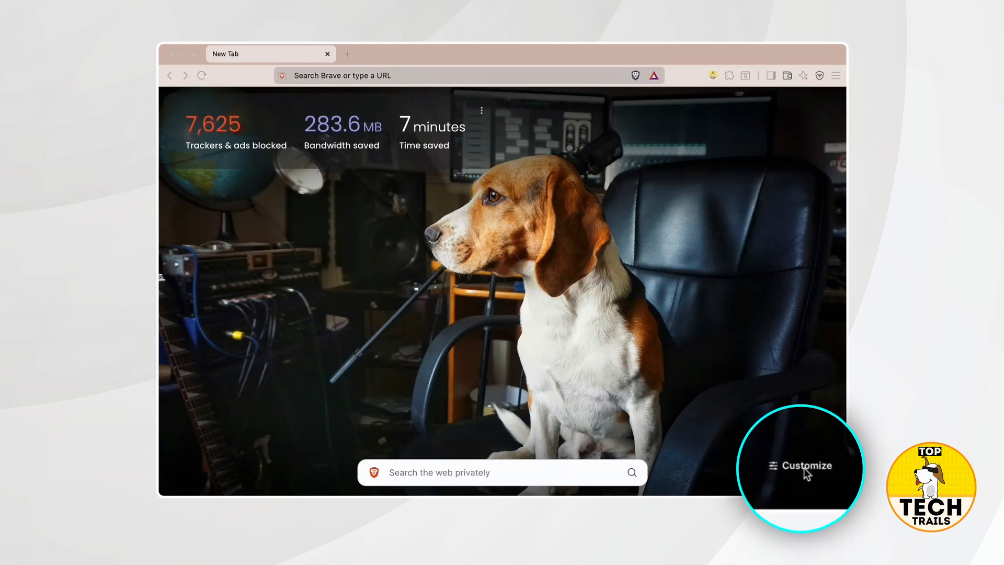
Switch Show Brave Stats off and back on in the new tab dashboard customization, and close it
click(803, 468)
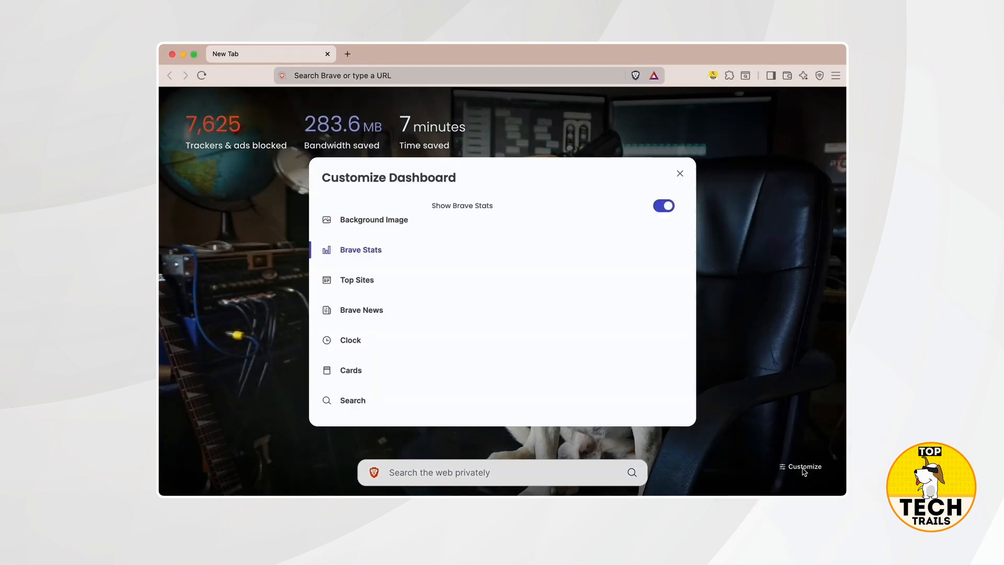
click(664, 207)
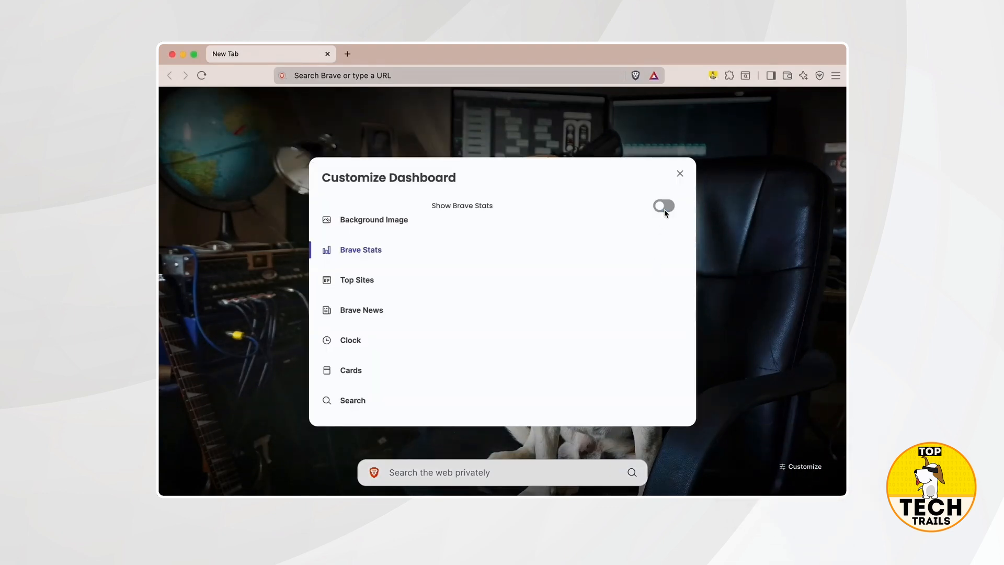
click(664, 208)
click(680, 174)
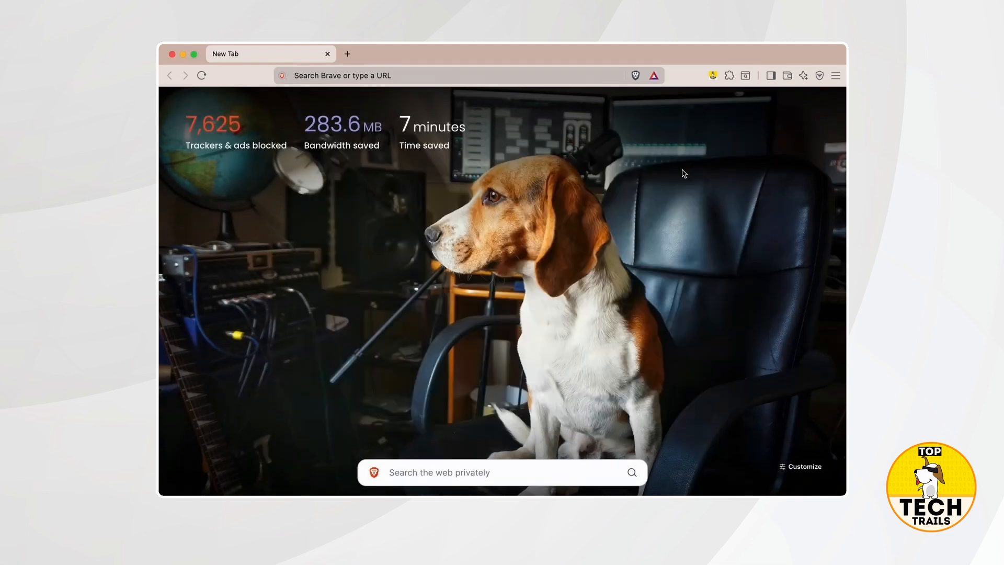
Hide the Brave Stats widget directly on the new tab page and re-enable it through the dashboard customization
click(481, 112)
click(507, 142)
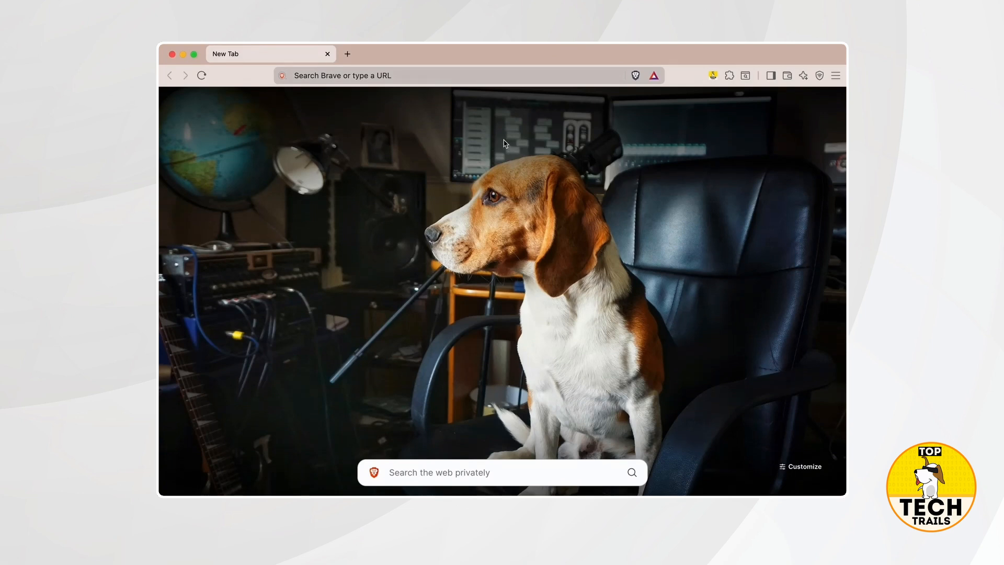
click(795, 465)
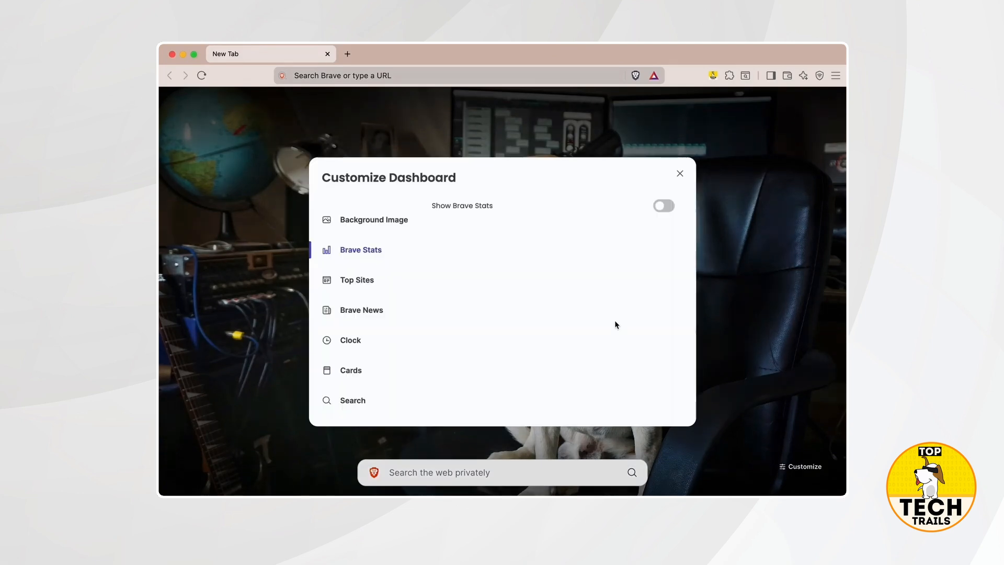
click(663, 206)
click(679, 173)
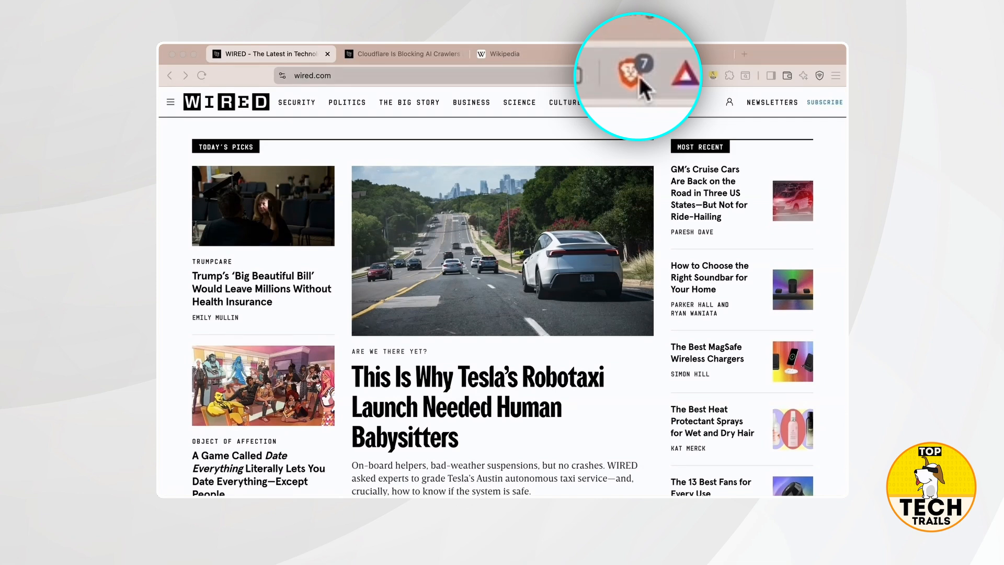
Open the Shields details for wired.com and expand the advanced controls
click(548, 56)
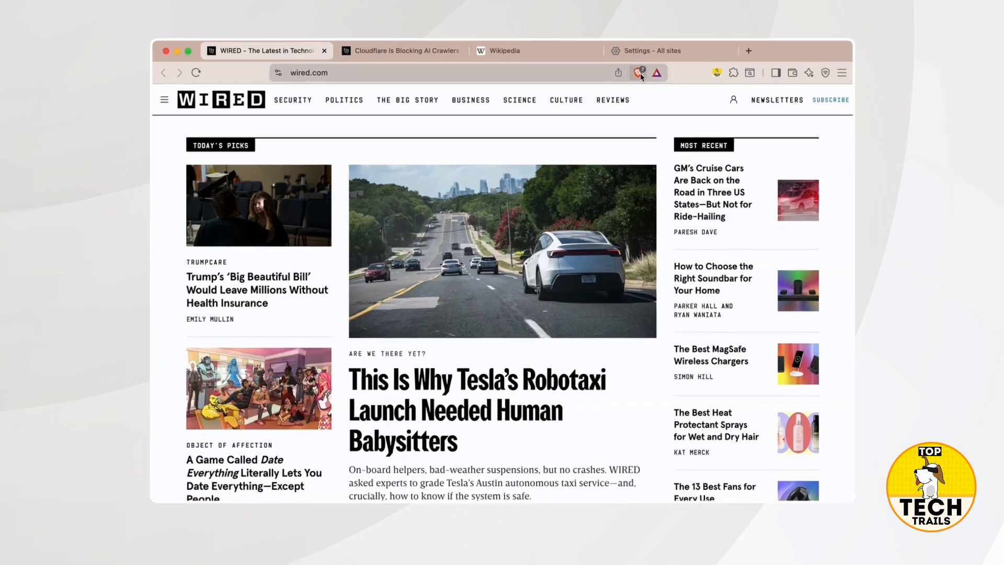
click(633, 76)
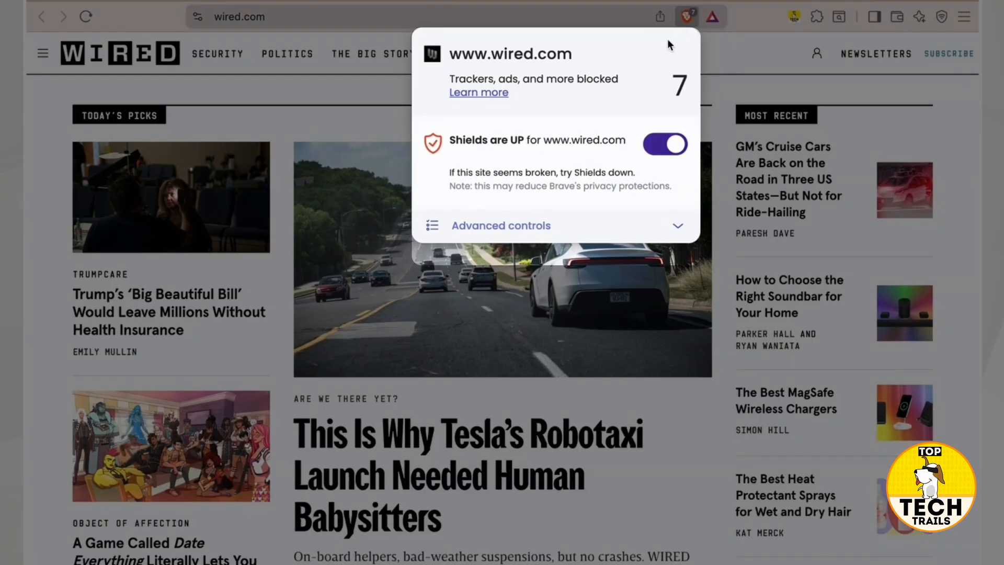
click(677, 227)
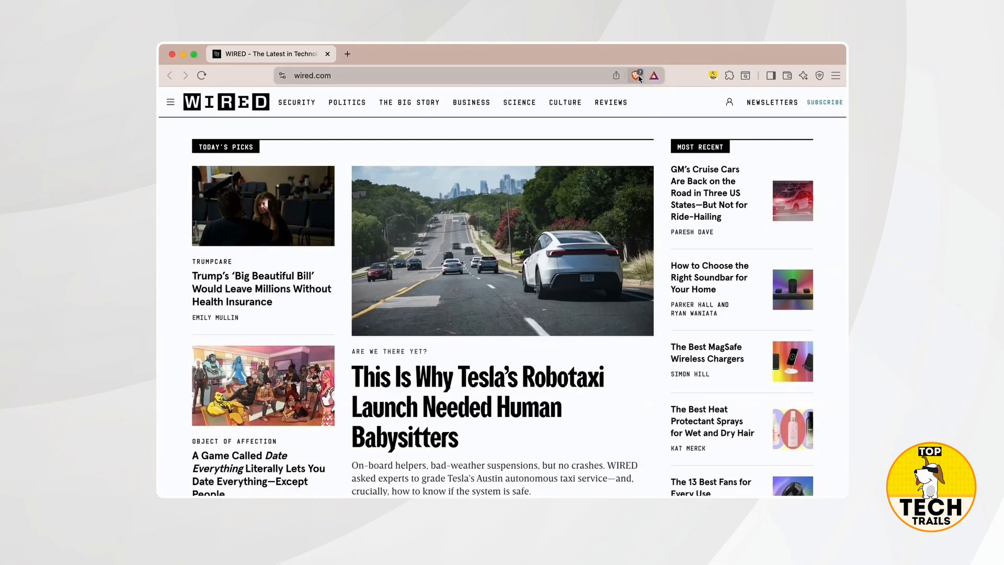
Open the Learn more page on Brave's privacy features from the wired.com Shields details and look through it
click(637, 76)
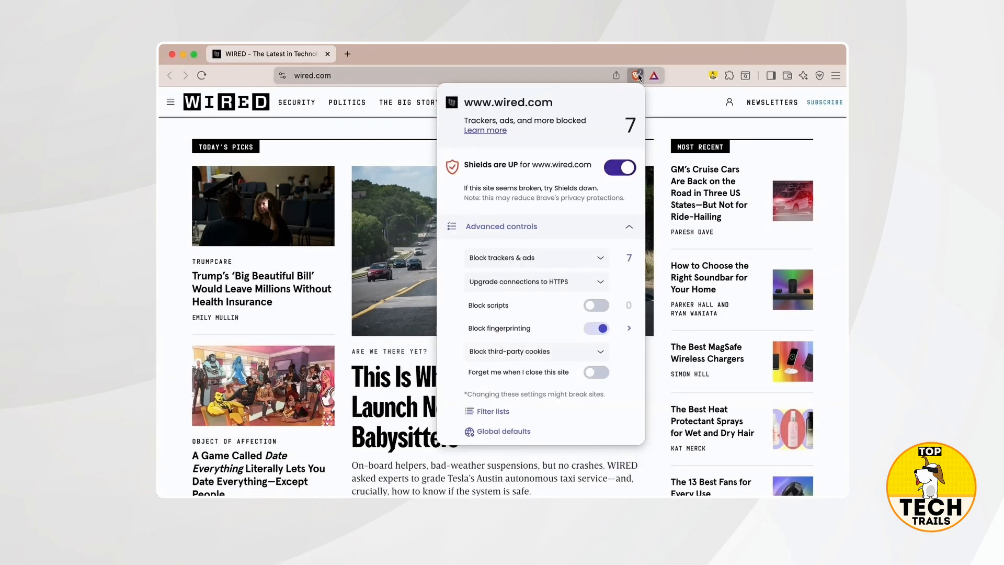
click(383, 77)
click(637, 76)
click(491, 135)
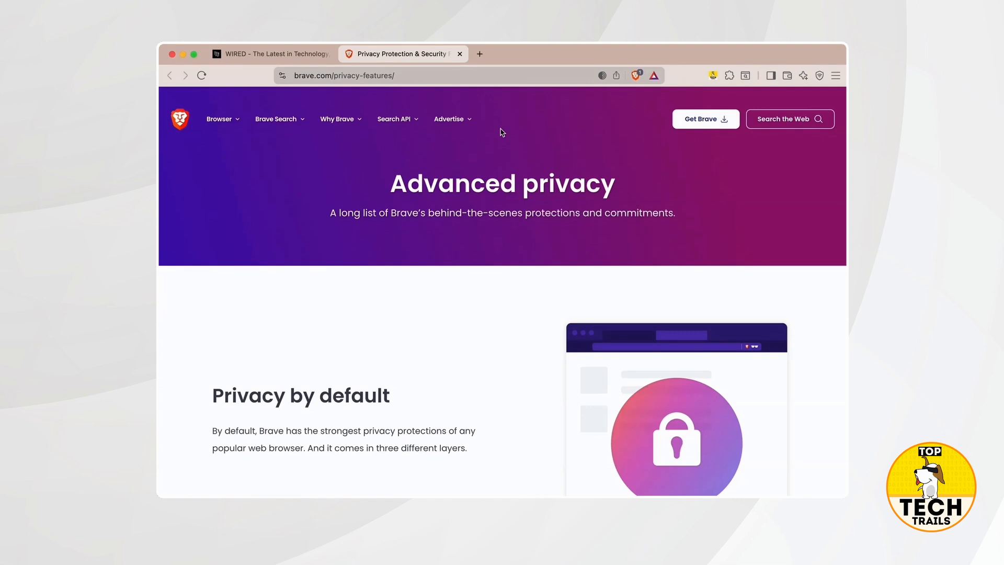
scroll(502, 132, down, 3)
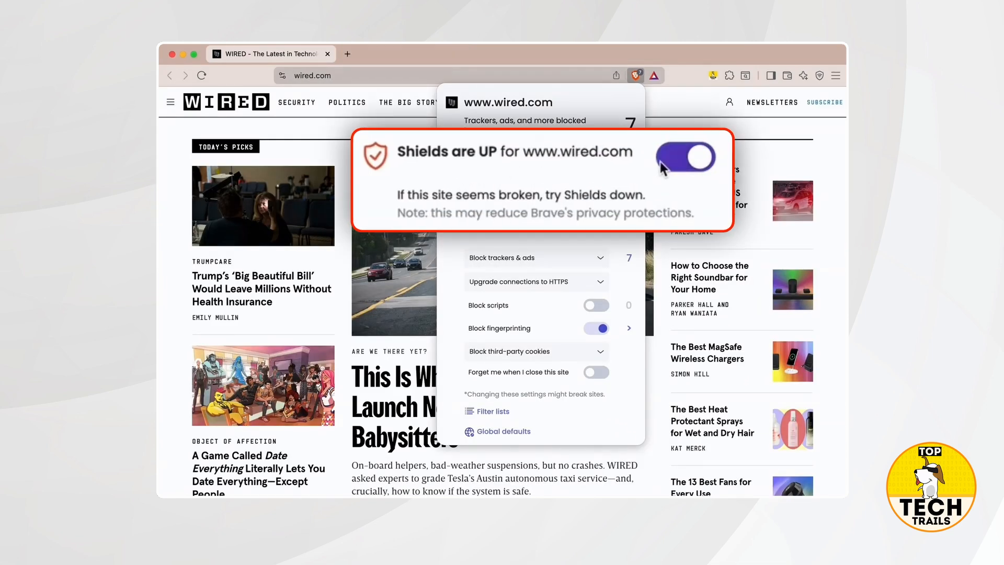
click(616, 167)
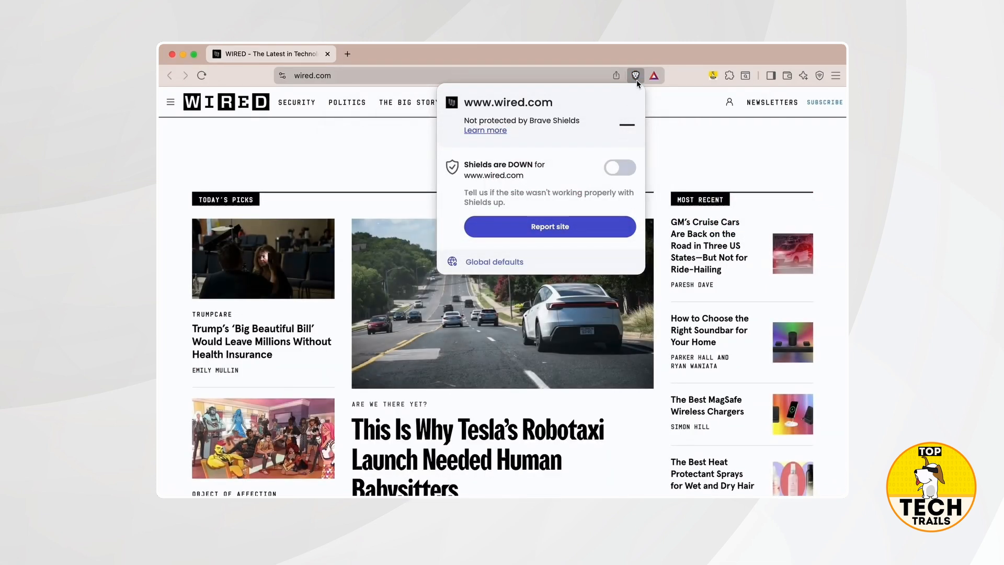
click(619, 168)
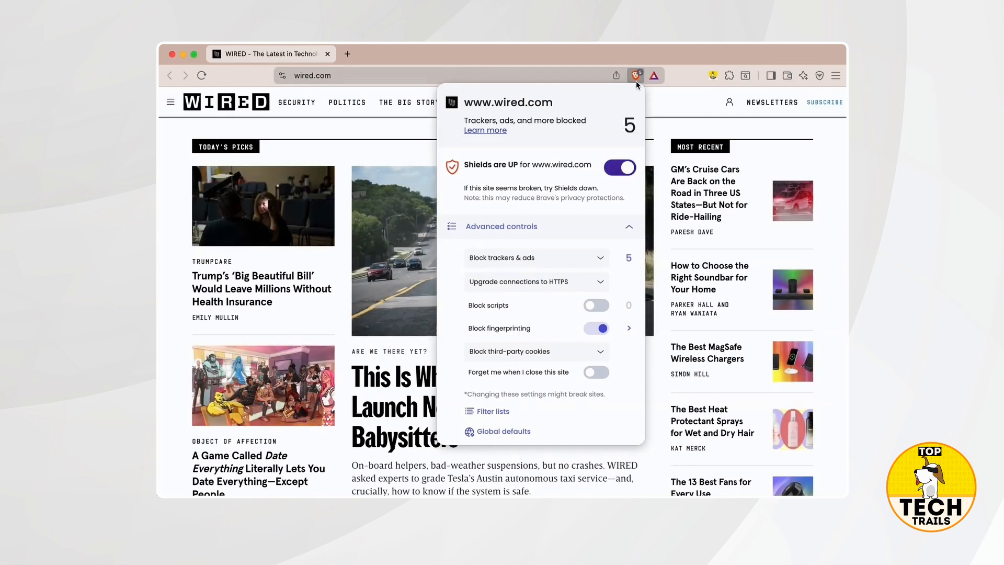
click(615, 167)
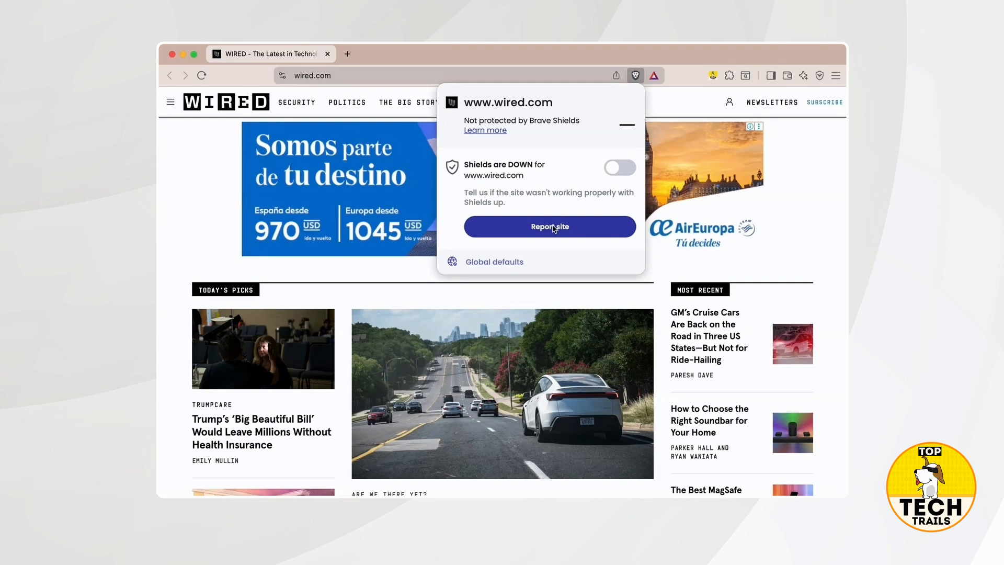
click(553, 228)
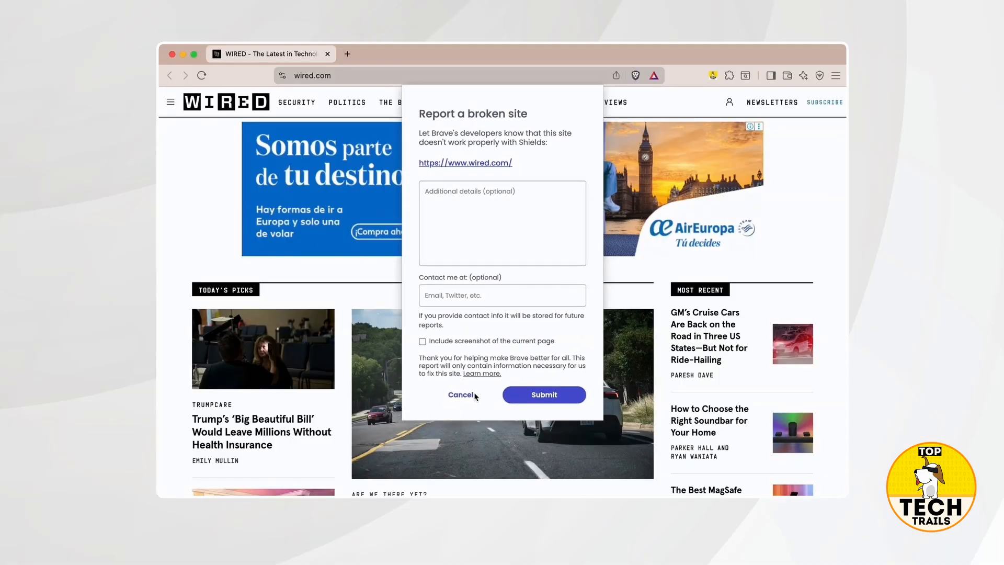
click(461, 394)
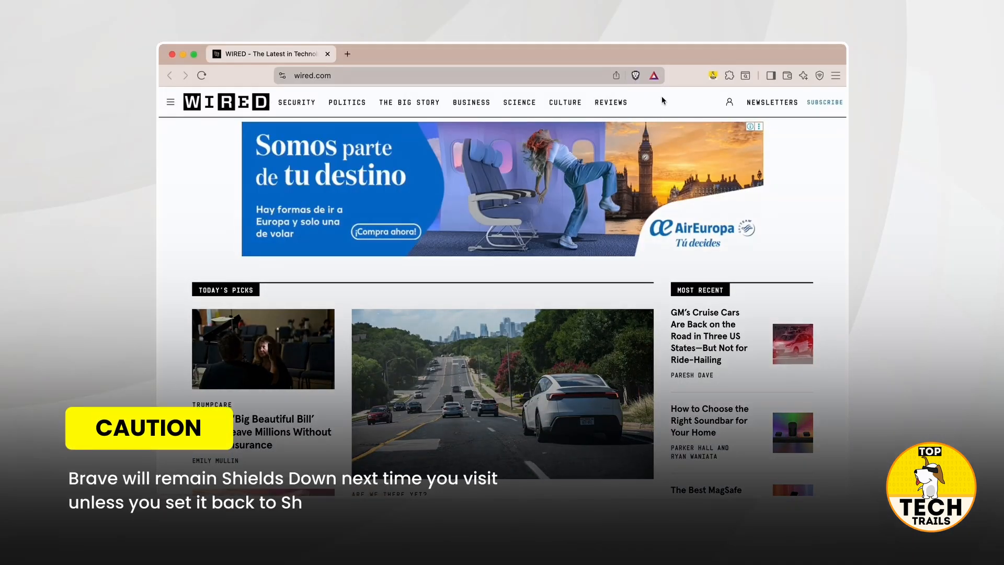
click(636, 76)
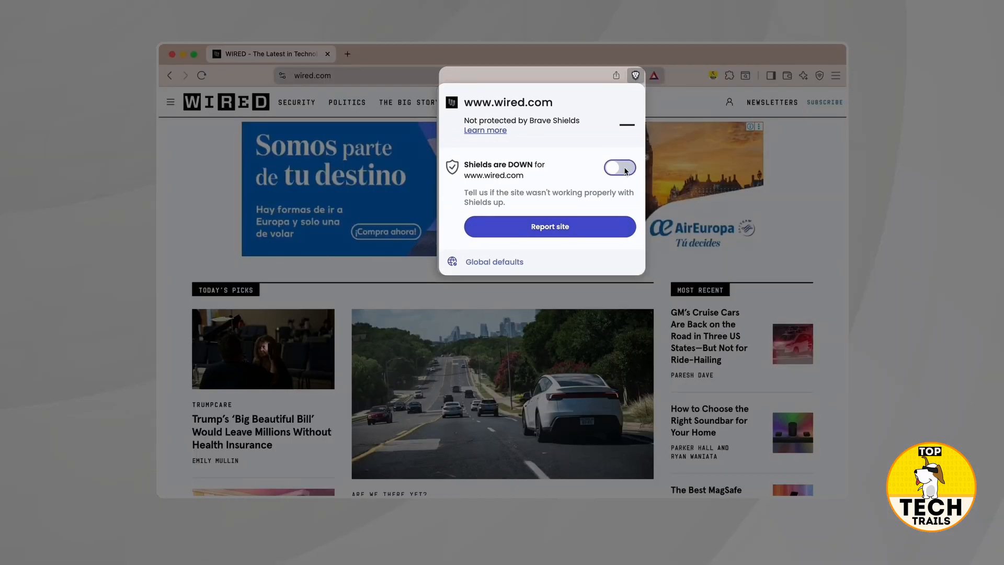
click(622, 167)
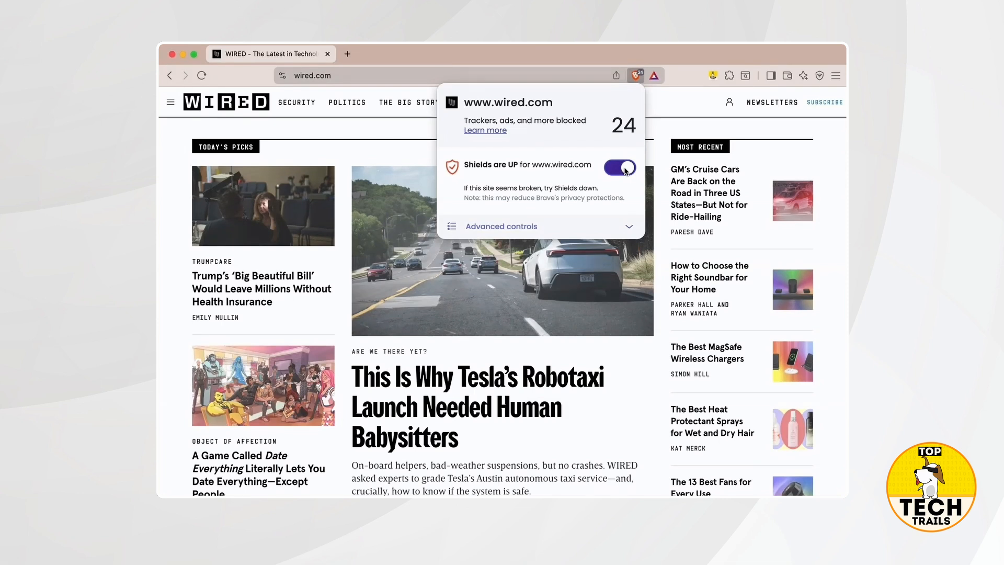
click(629, 229)
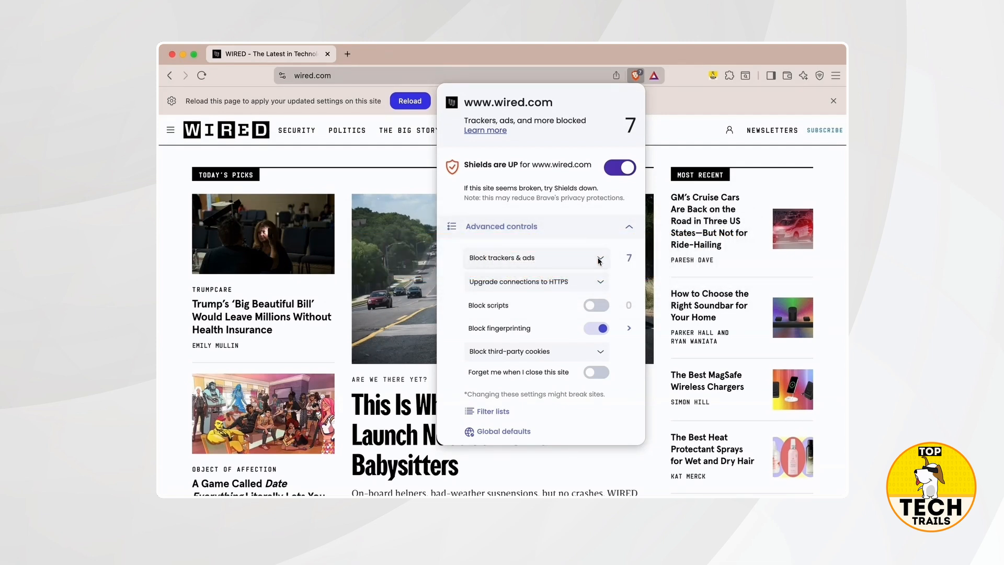
click(629, 257)
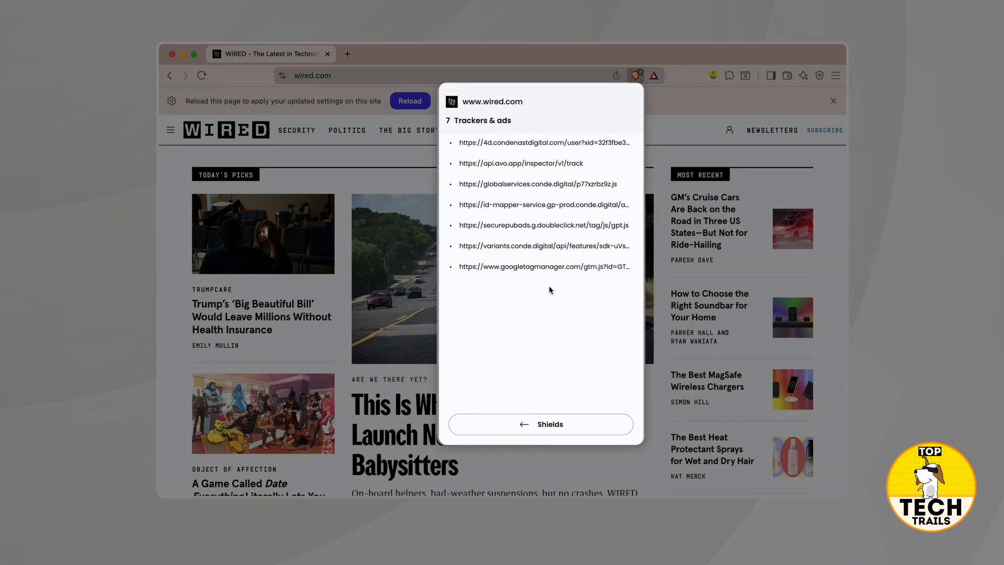
click(544, 421)
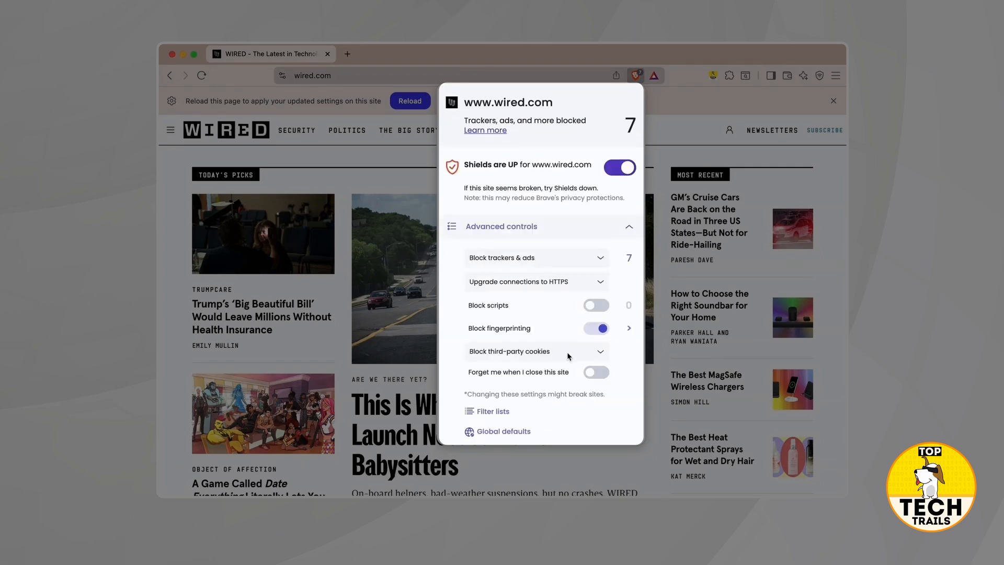
Set the wired.com blocking level to Aggressively block trackers & ads, view the blocked items list, and return
click(603, 263)
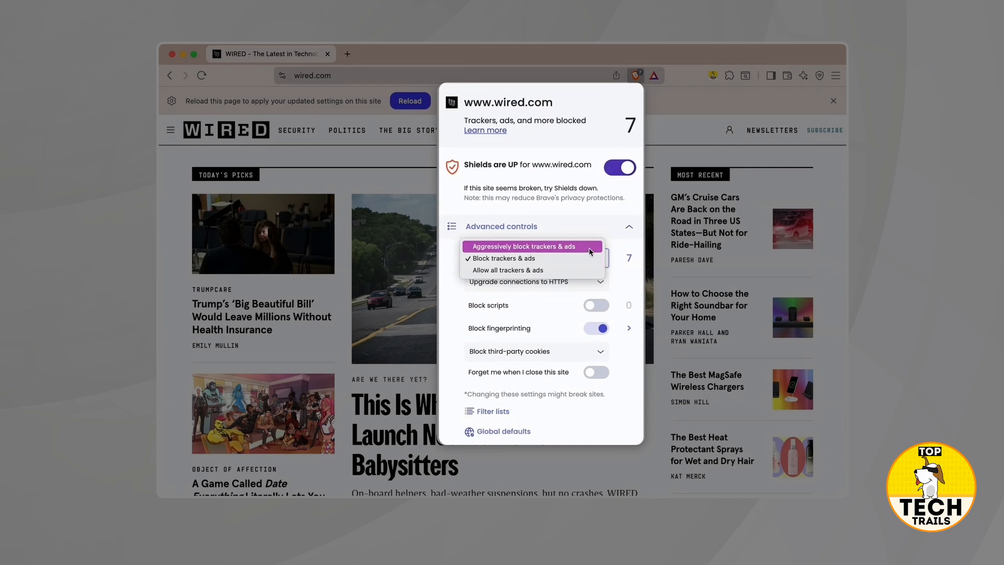
click(590, 248)
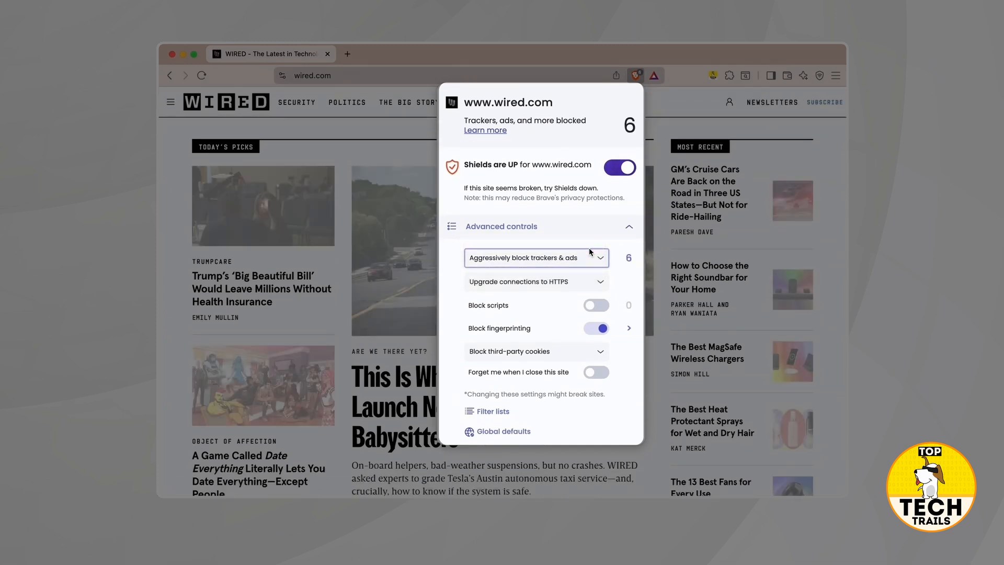
click(627, 258)
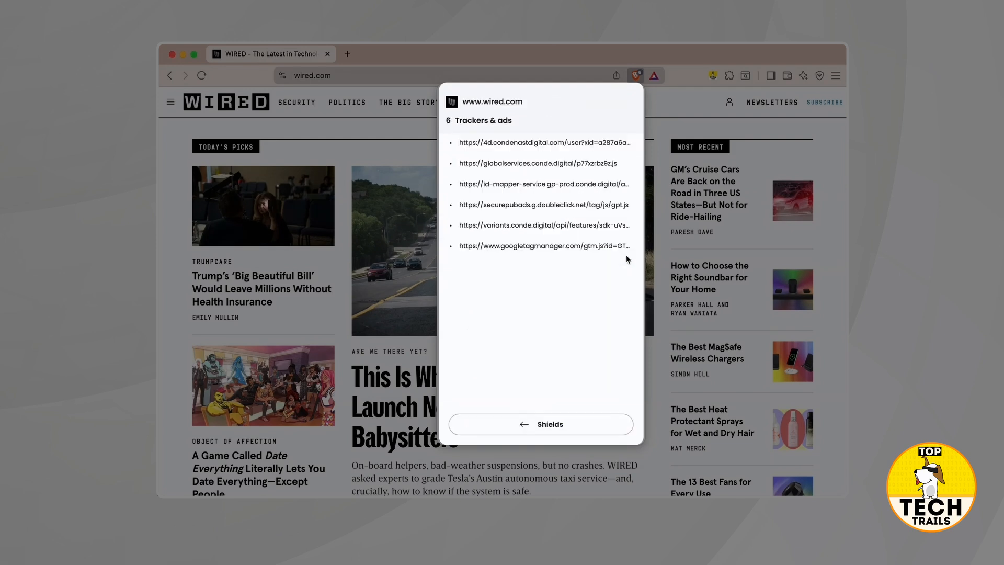
click(542, 424)
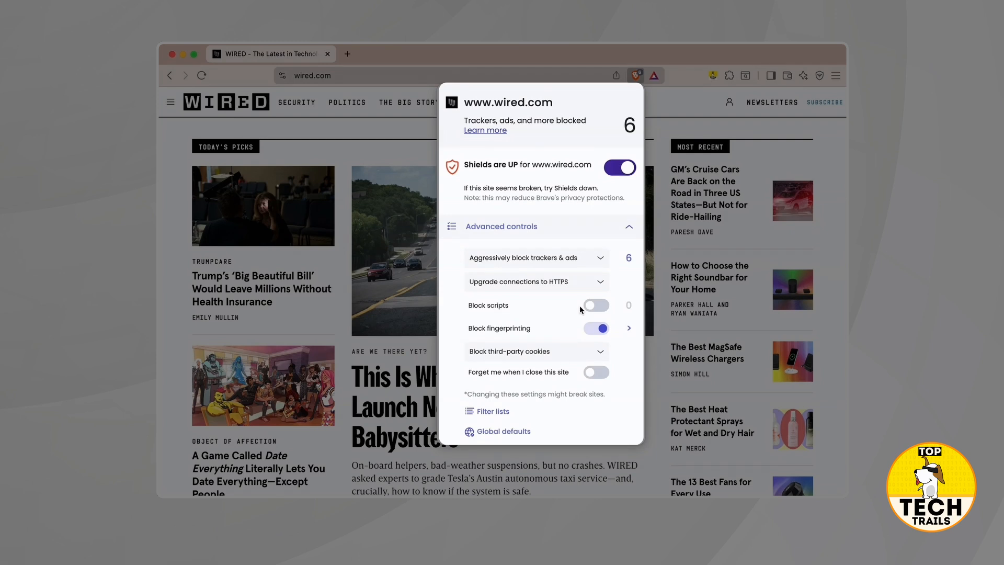
Try Allow all trackers & ads for wired.com and set the level back to Block trackers & ads
click(600, 261)
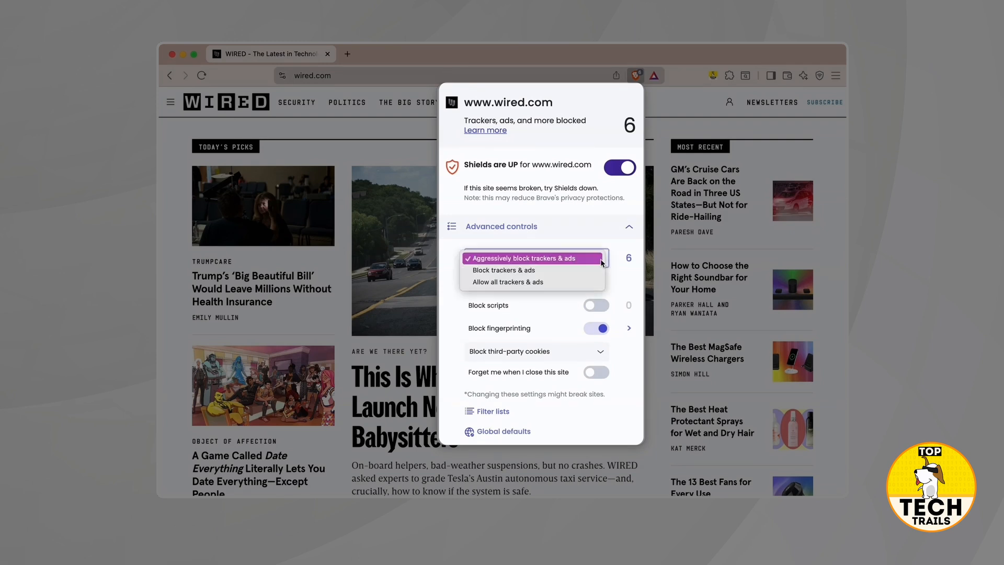
click(573, 282)
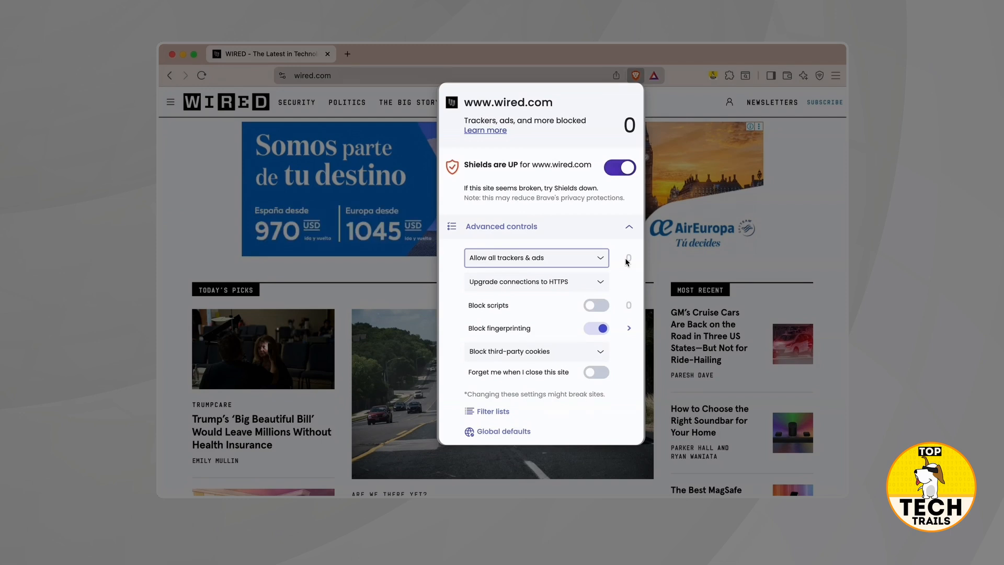
click(601, 258)
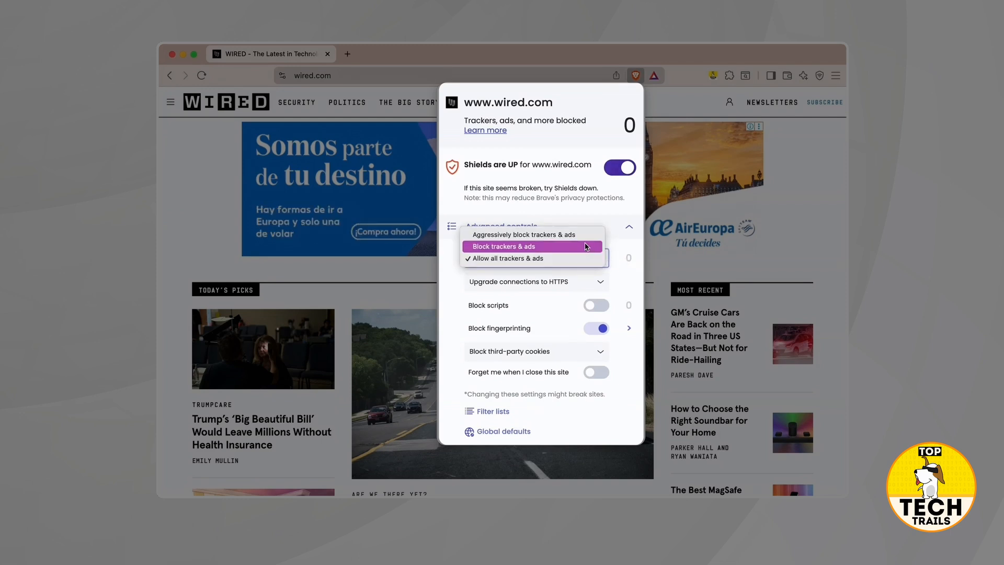
click(586, 247)
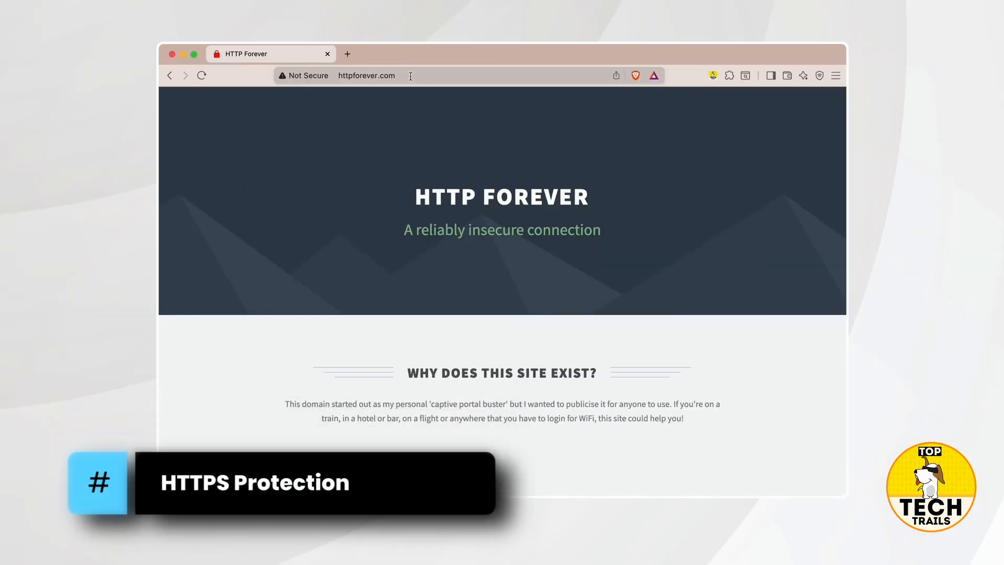
View the connection security information for httpforever.com
click(292, 76)
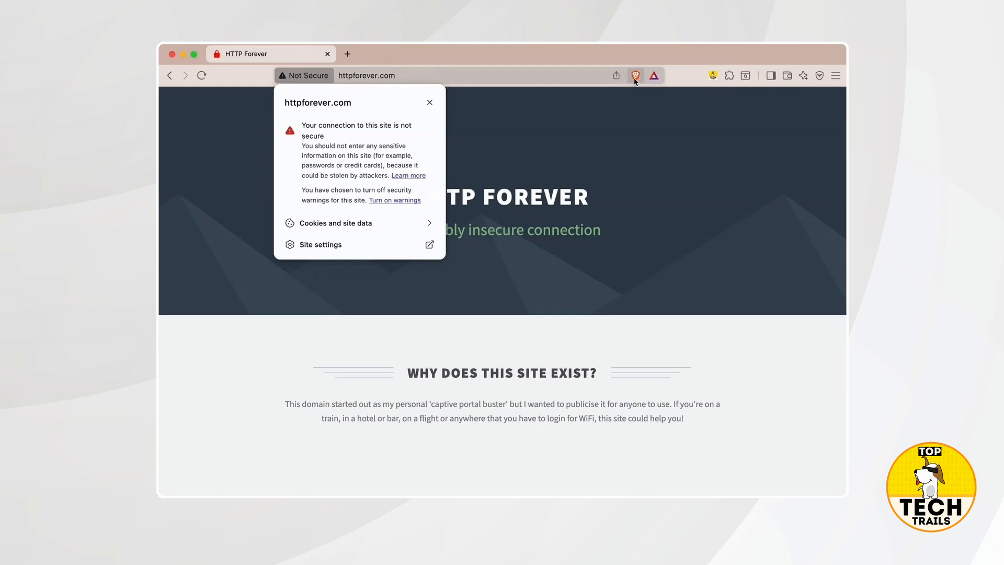
Set httpforever.com to Don't upgrade HTTP connections in its Shields settings and view the site's connection security information
click(635, 76)
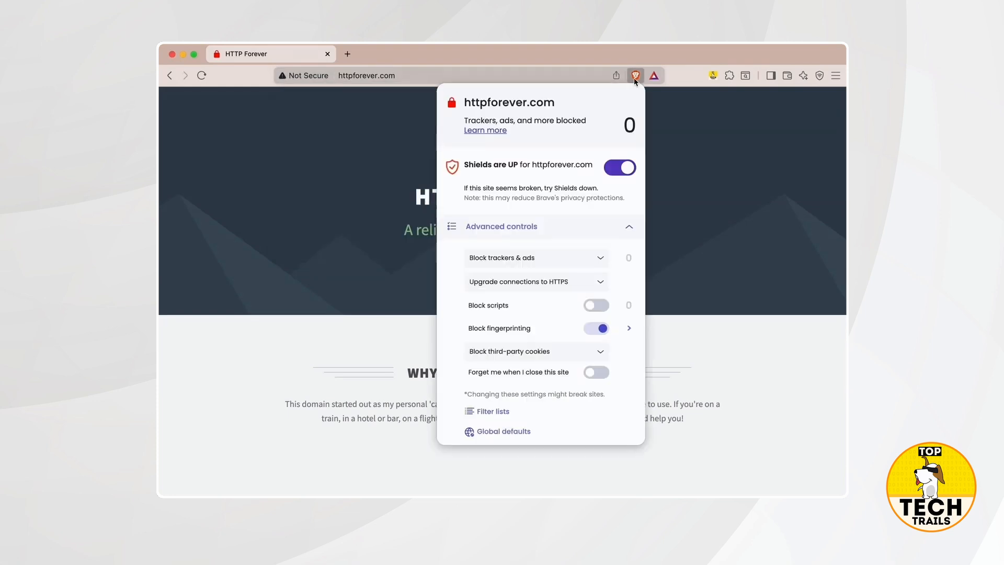
click(586, 285)
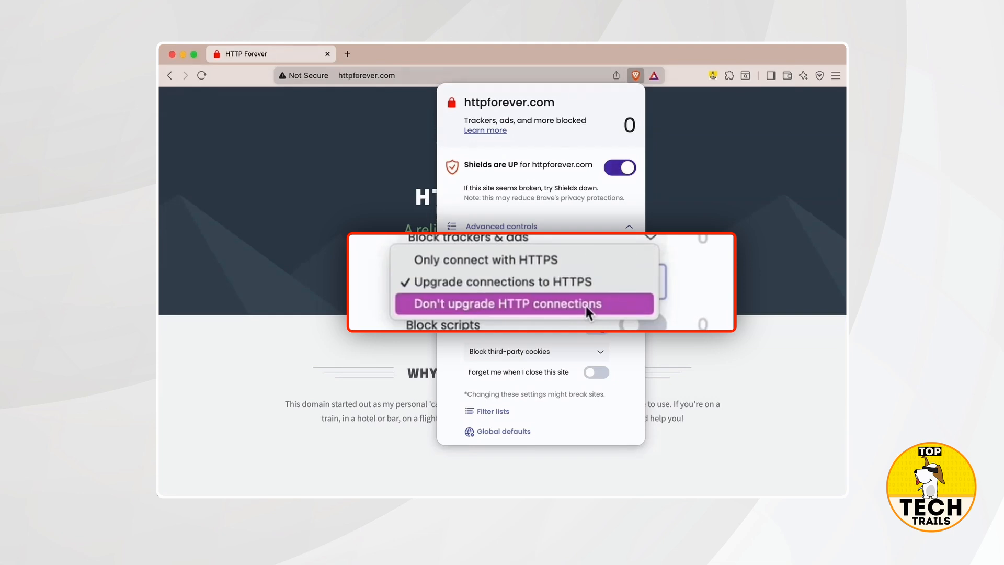
click(585, 305)
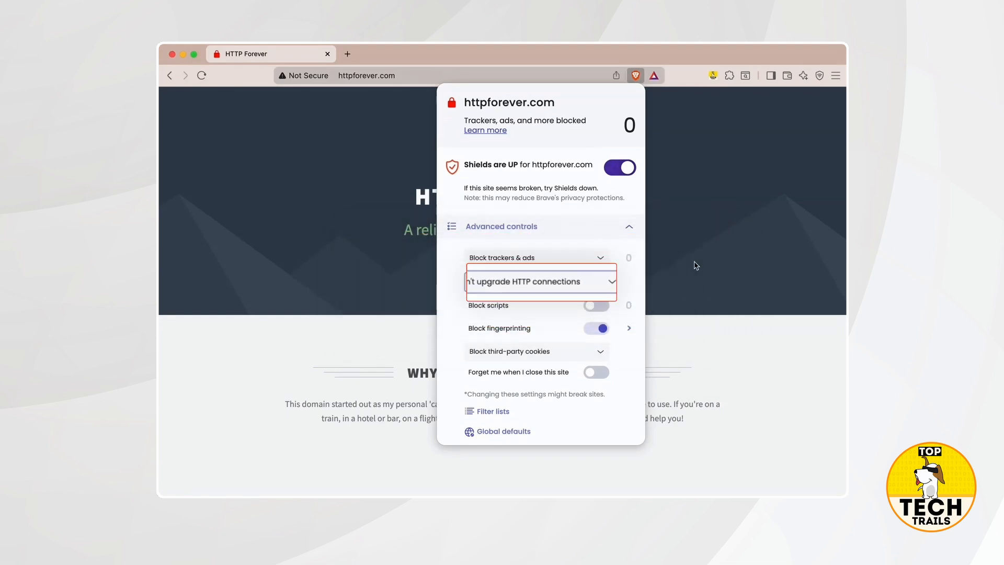
click(696, 266)
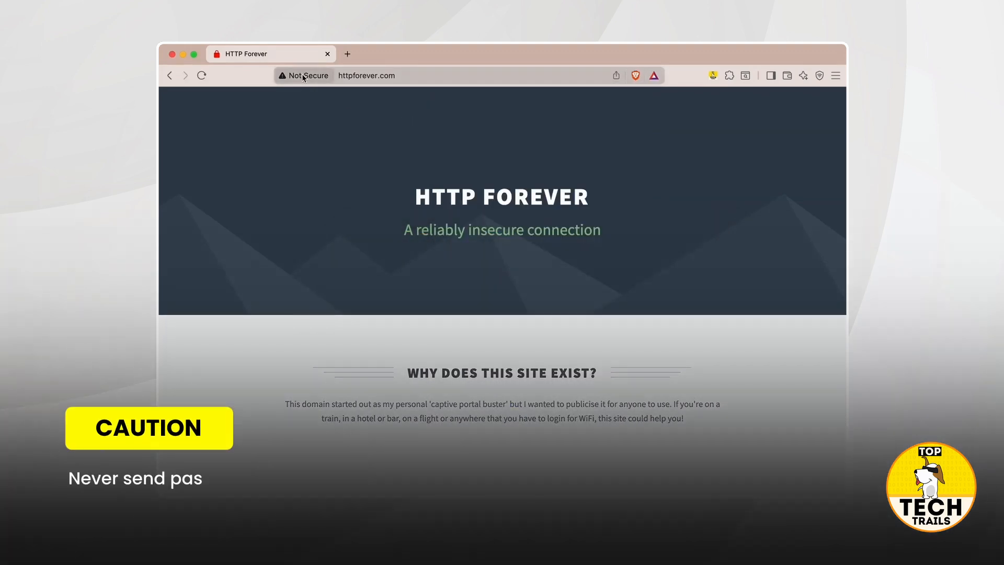
click(305, 75)
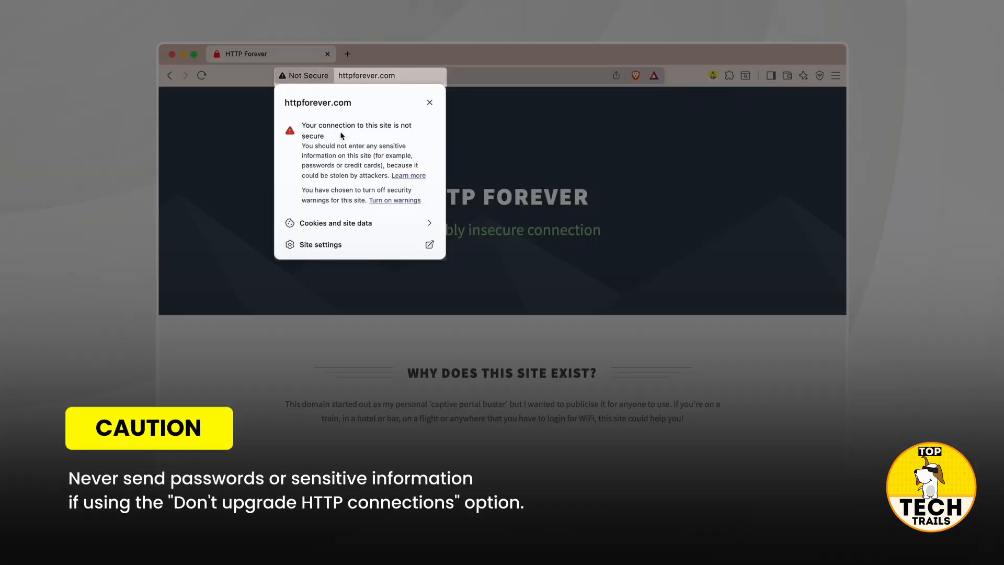
Set httpforever.com to Only connect with HTTPS in its Shields settings and check the site's connection security information
click(638, 76)
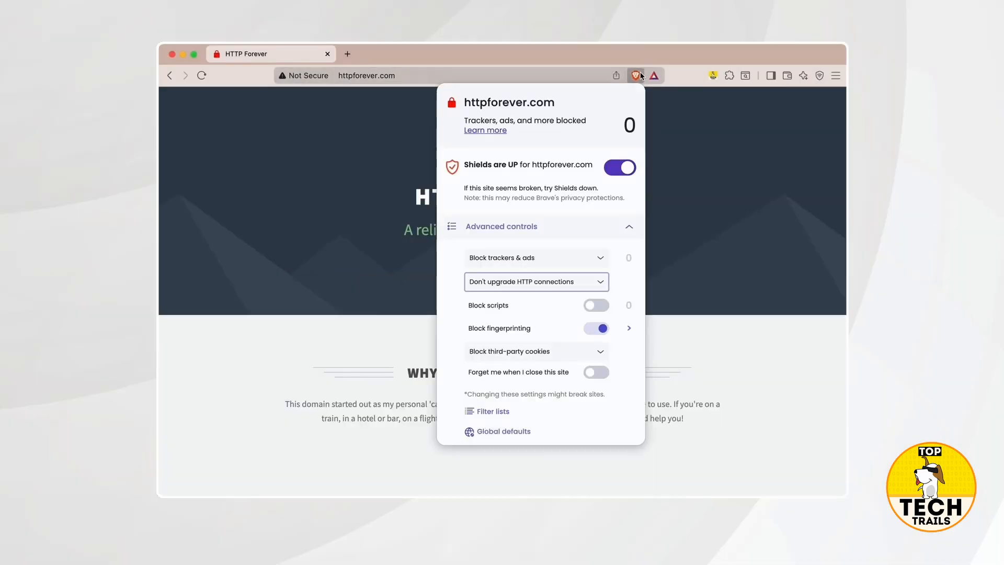
click(596, 281)
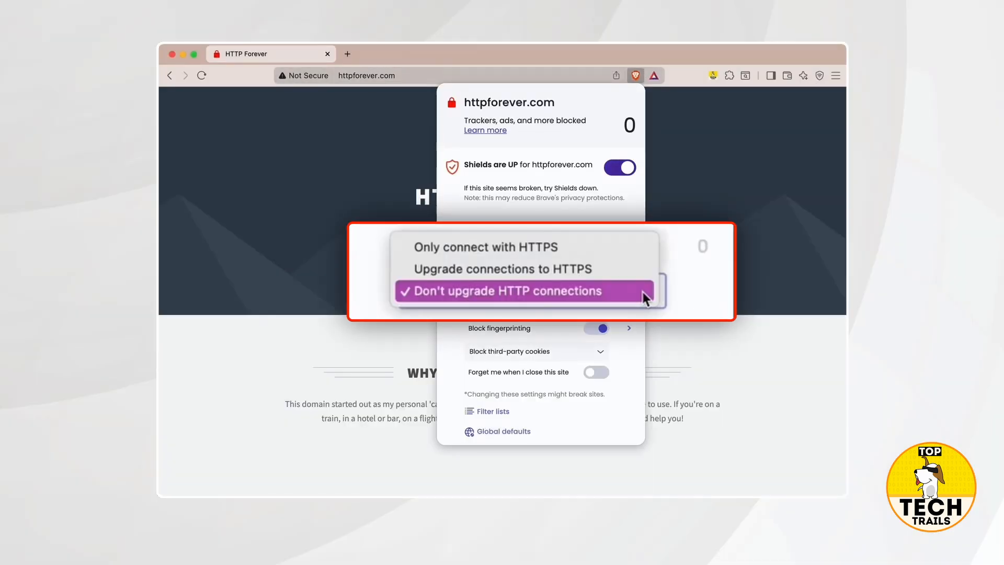
click(581, 259)
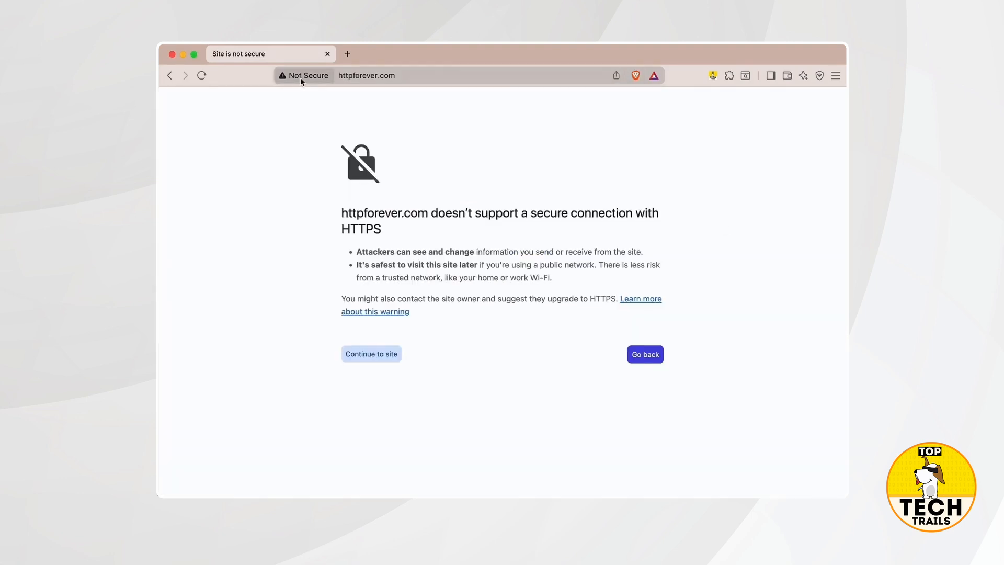
click(300, 77)
click(239, 141)
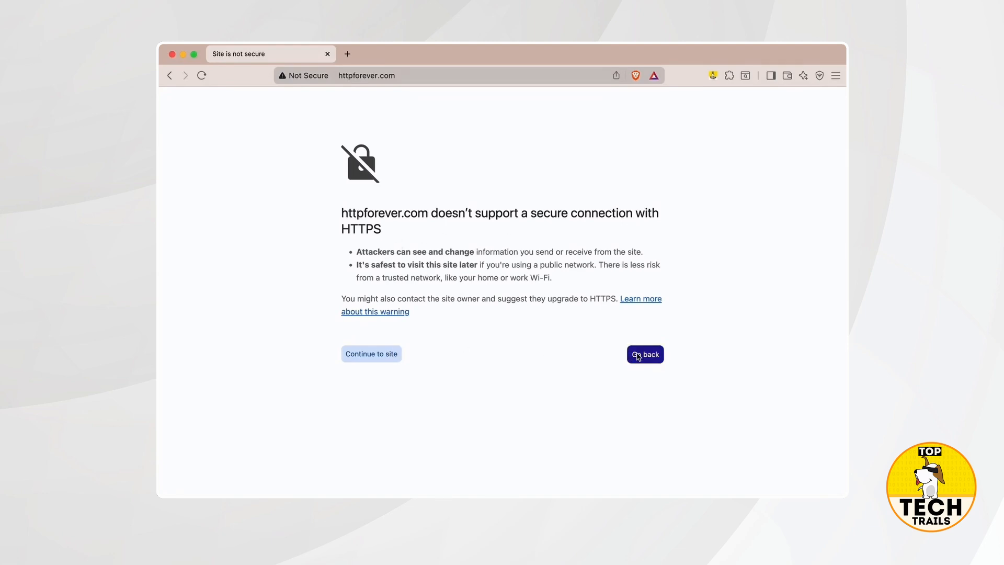
Set the connection option for httpforever.com back to Upgrade connections to HTTPS
click(636, 76)
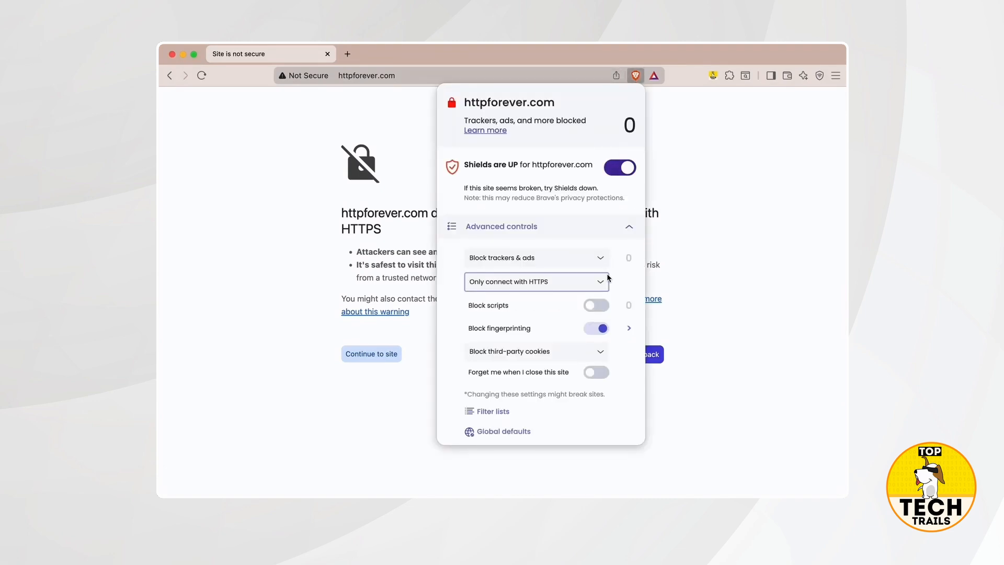
click(603, 283)
click(585, 293)
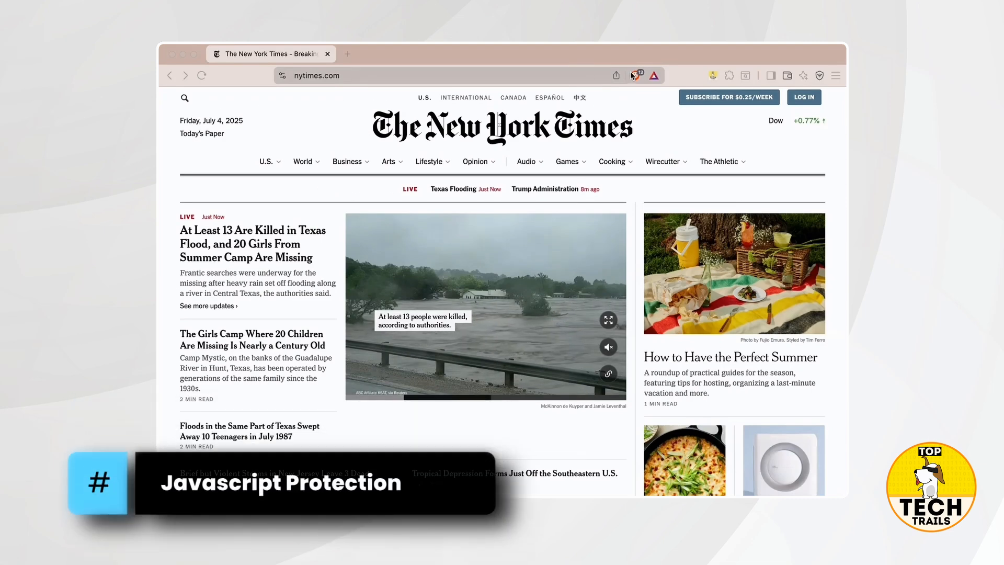
click(635, 74)
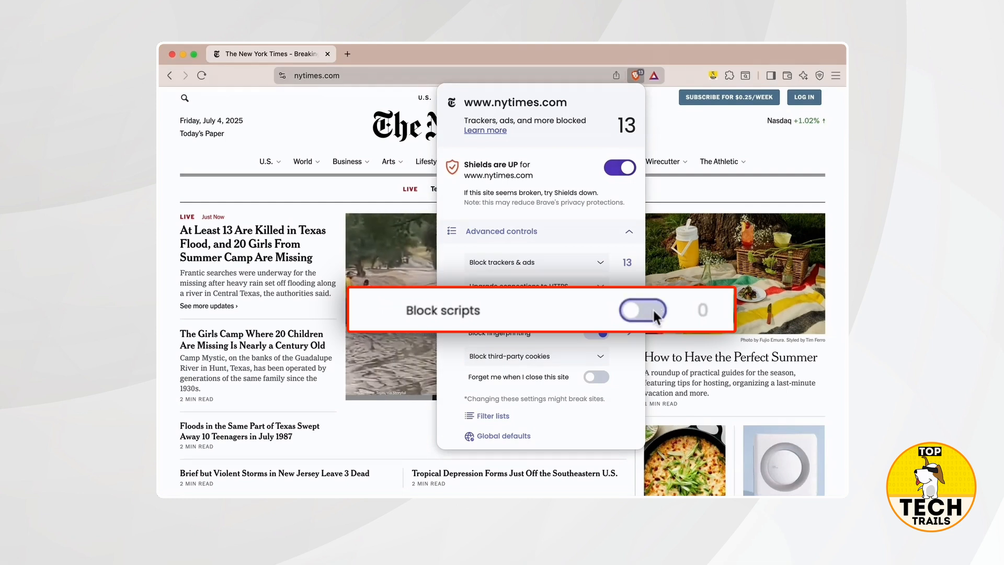
click(655, 310)
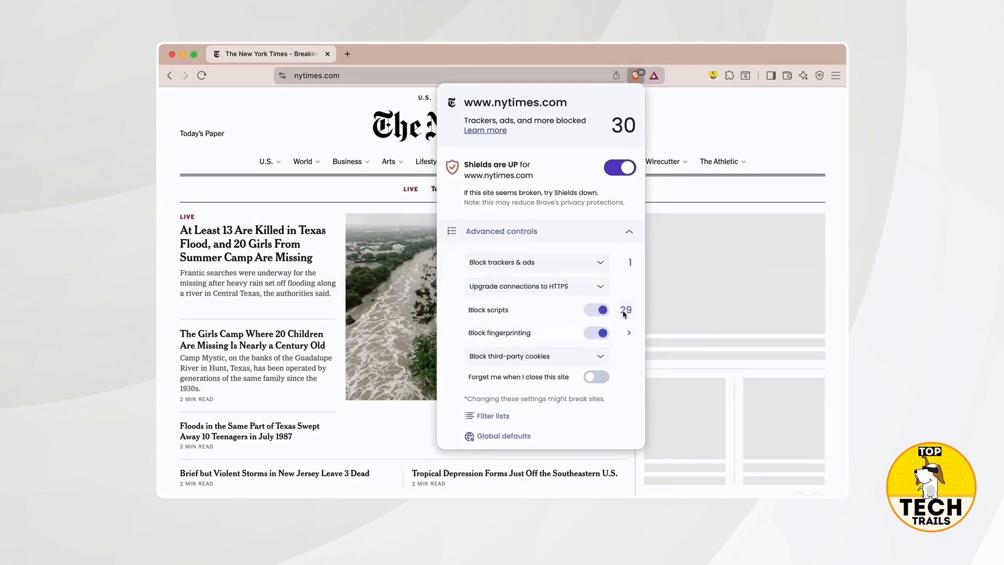
click(625, 310)
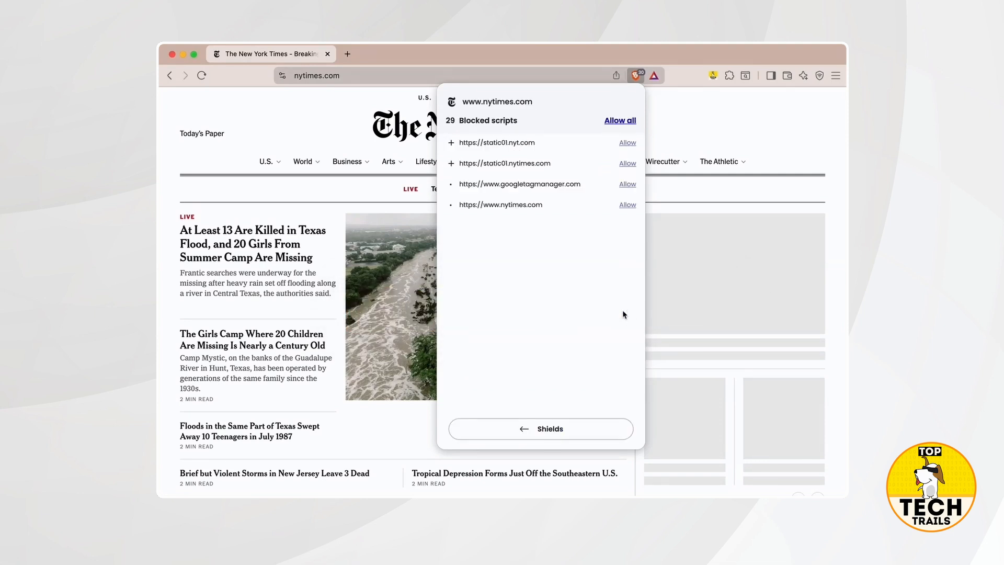
Expand and collapse the blocked script entries of static01.nytimes.com and static01.nyt.com to inspect the individual scripts
click(452, 163)
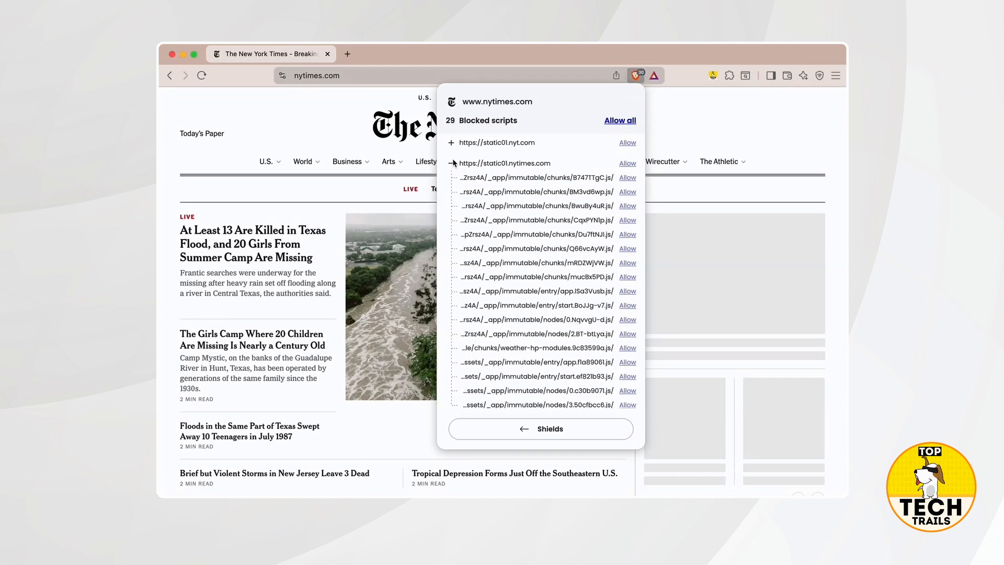
click(453, 163)
click(450, 142)
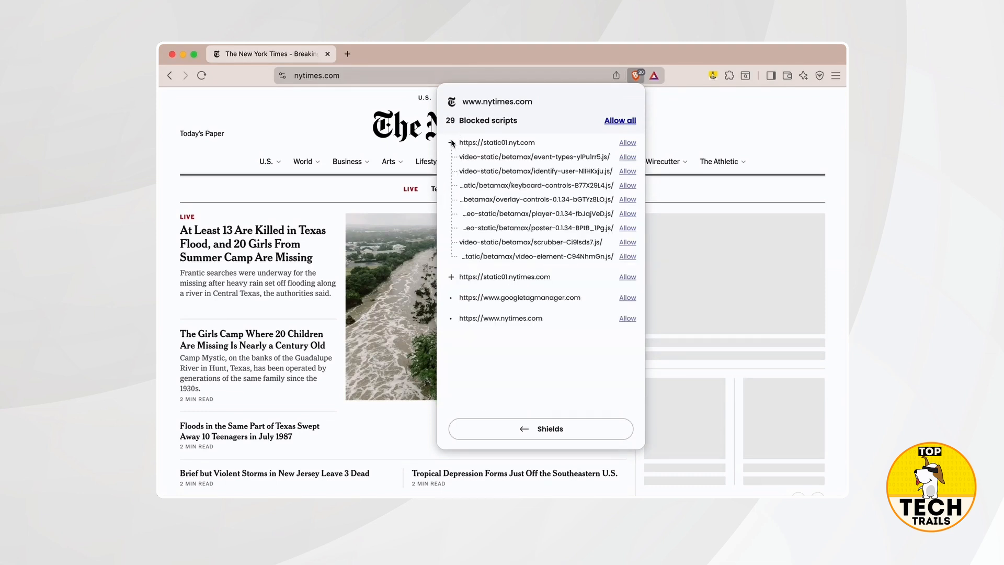
click(451, 141)
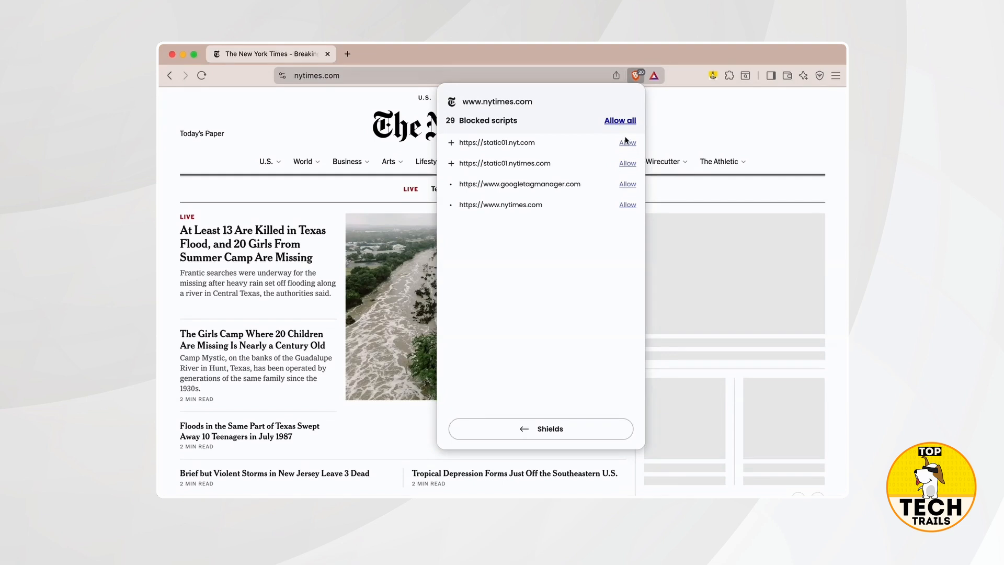
click(628, 205)
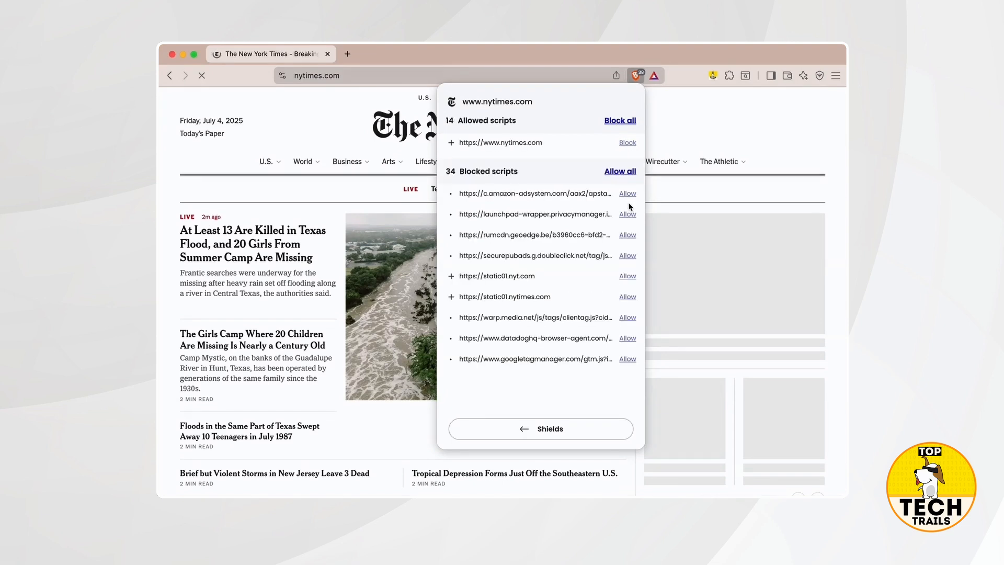
click(627, 143)
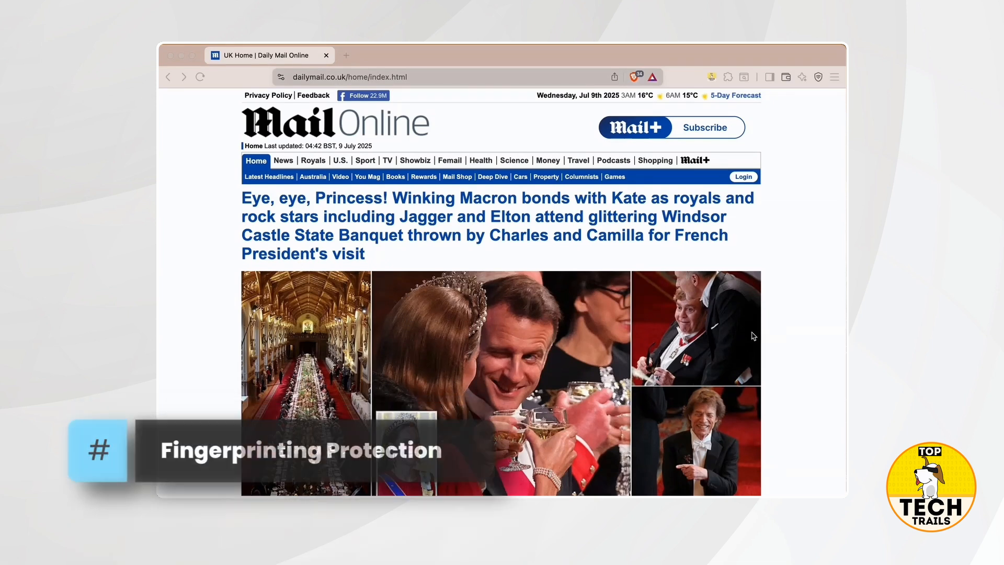
click(635, 77)
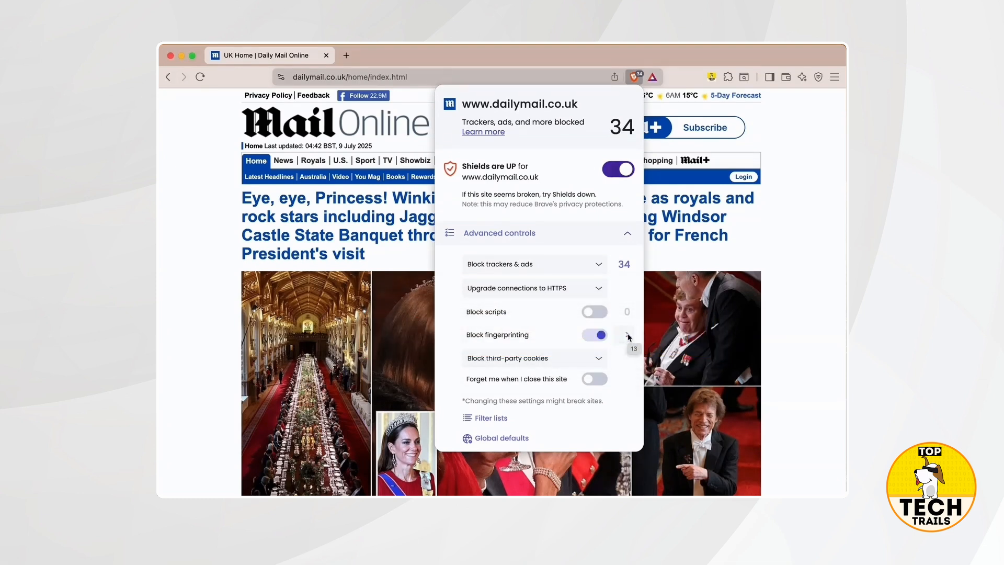
click(627, 335)
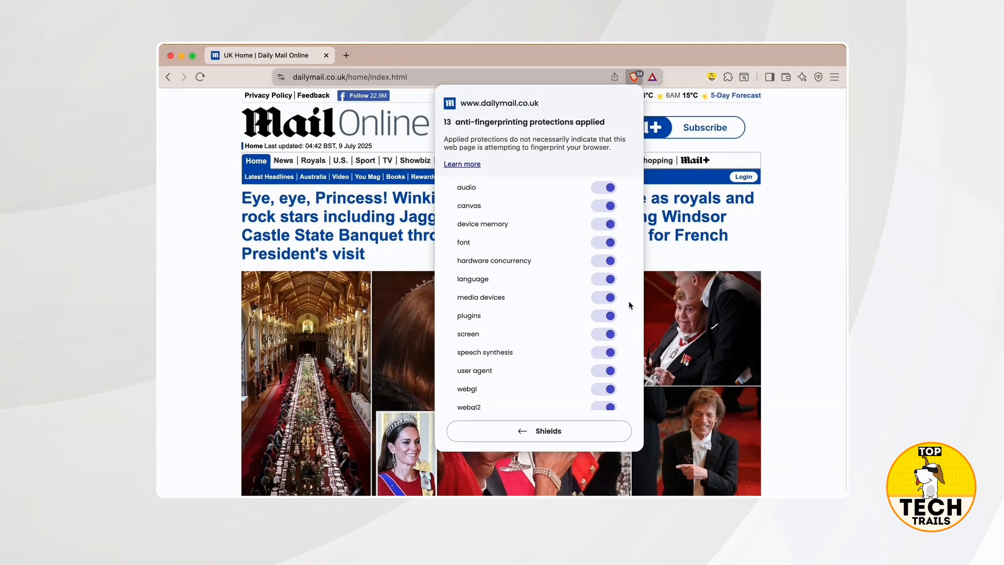
click(603, 242)
click(603, 243)
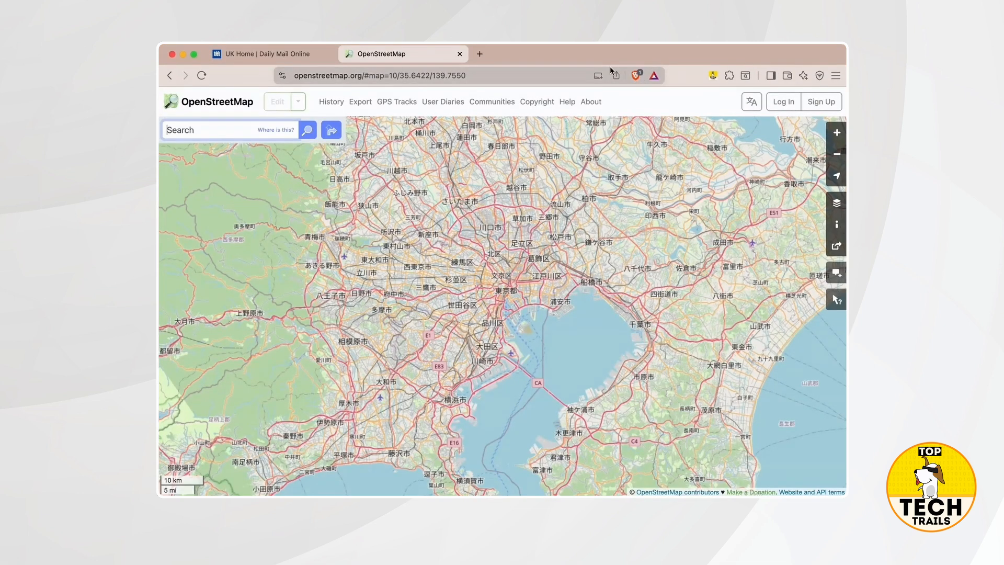
click(635, 75)
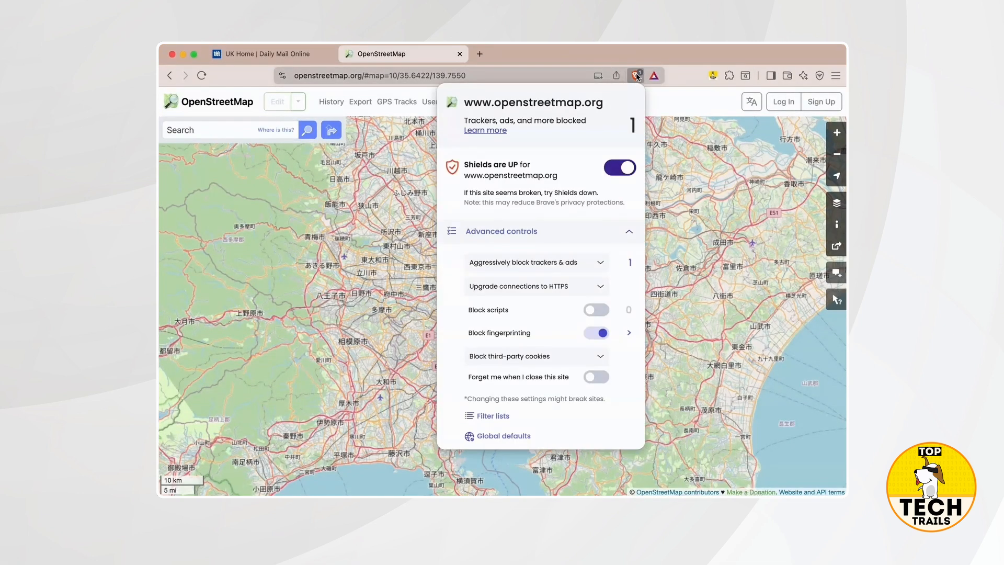
click(630, 332)
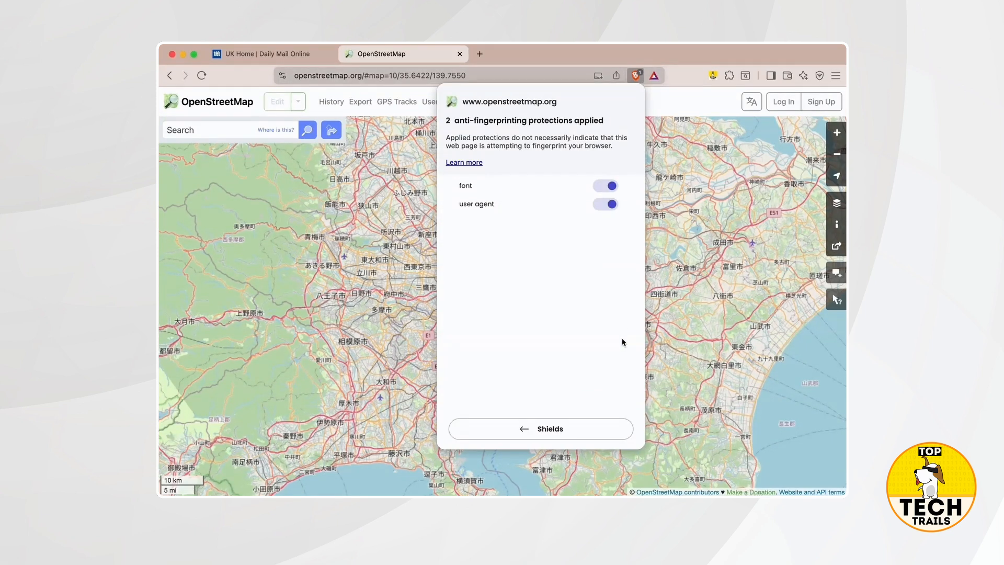
click(574, 427)
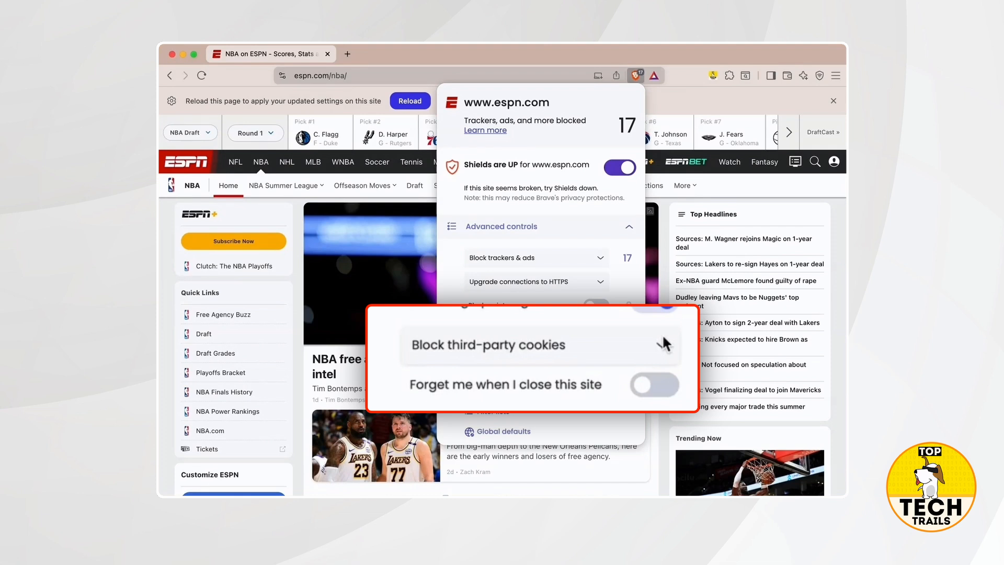
click(663, 343)
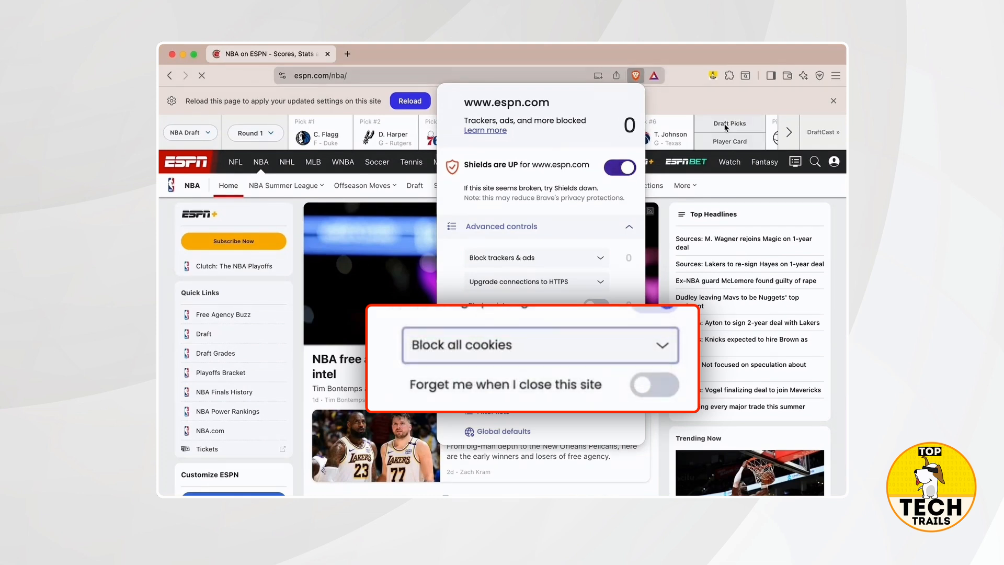
click(738, 152)
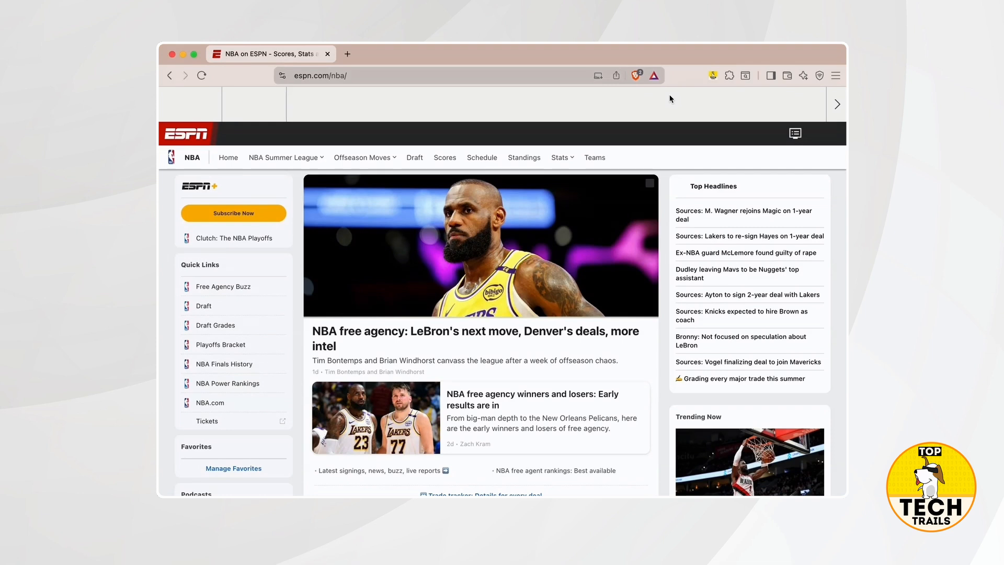
click(636, 75)
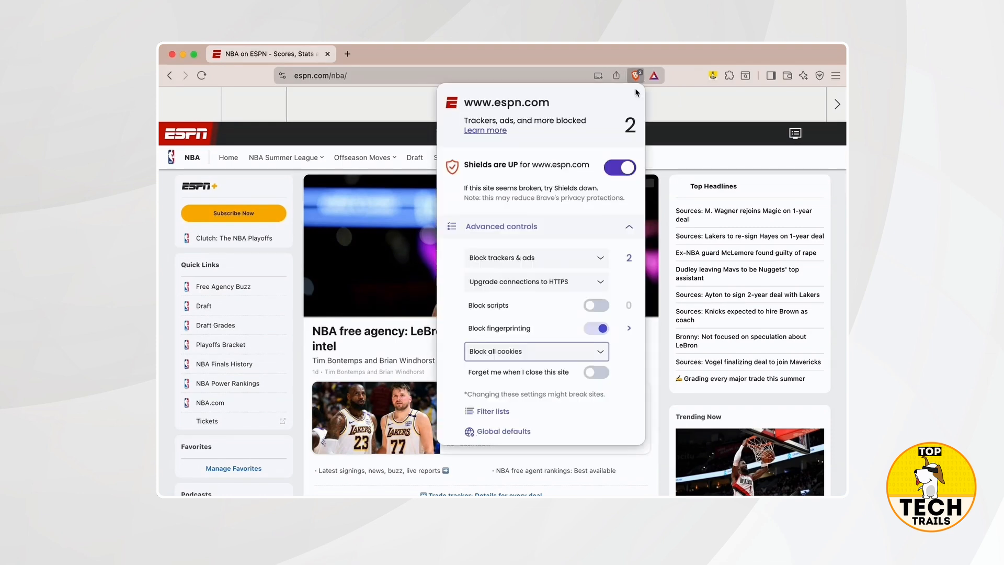
click(606, 356)
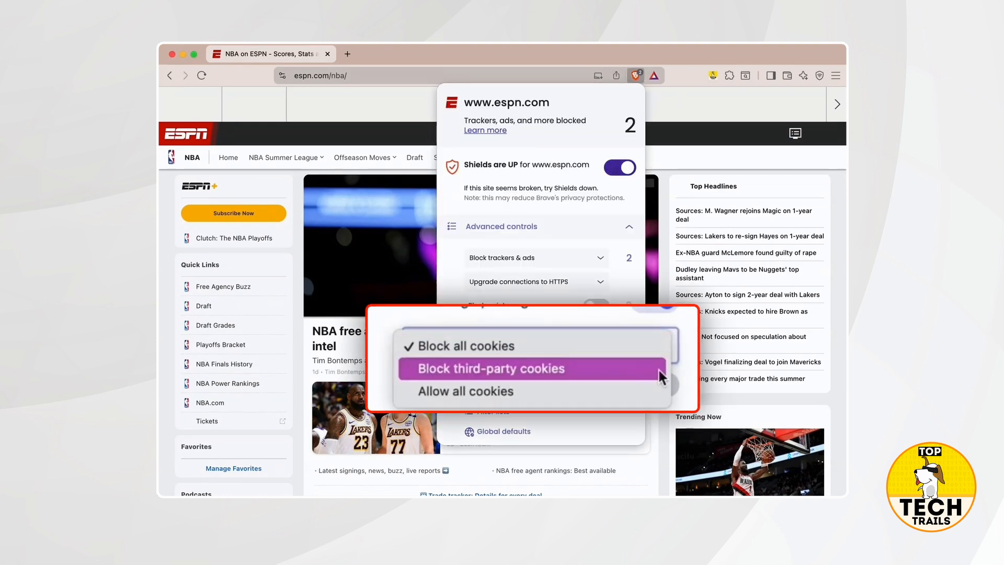
click(652, 392)
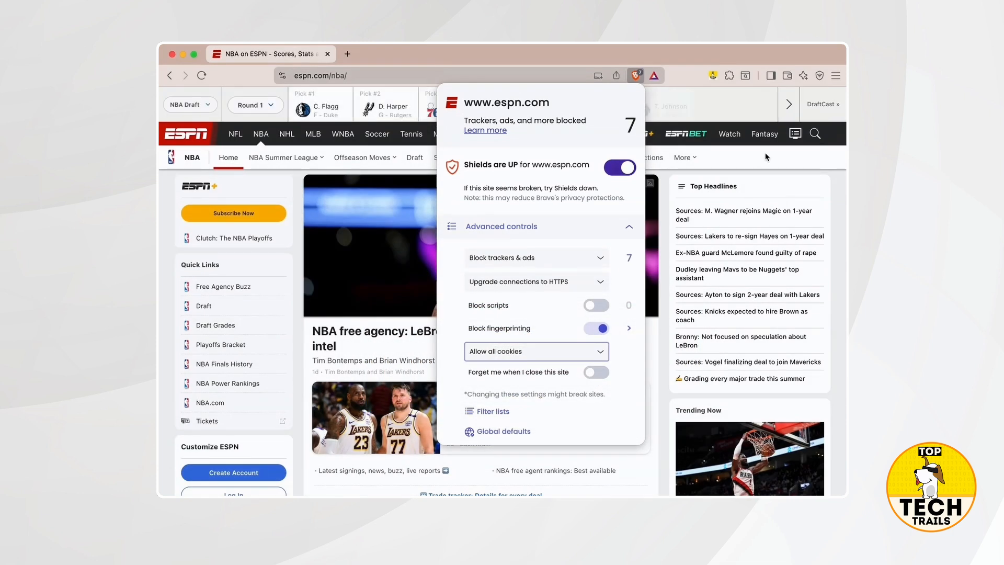
click(766, 156)
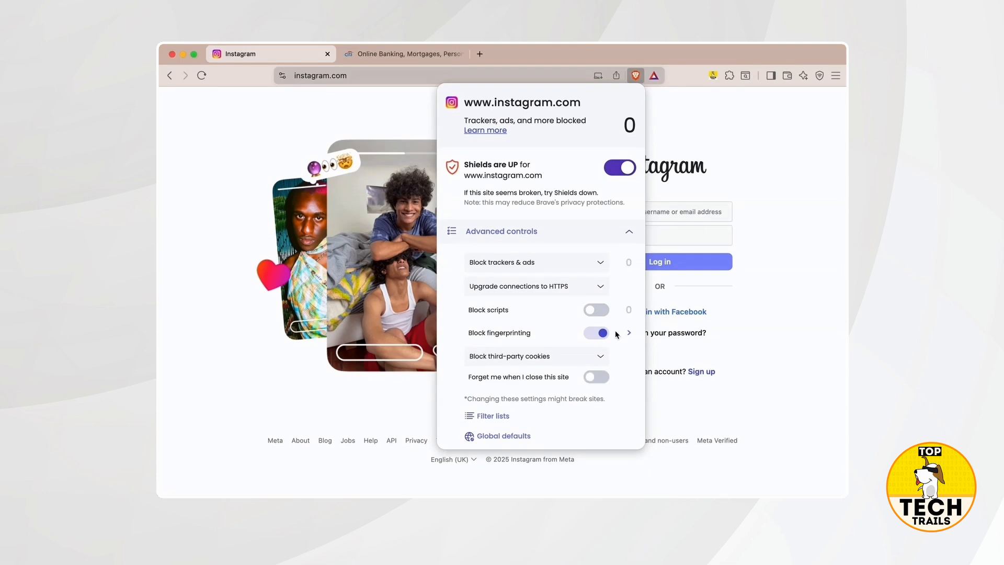
Switch from Instagram to the citi.com tab and turn on Forget me when I close this site in its Shields settings
click(749, 130)
click(377, 58)
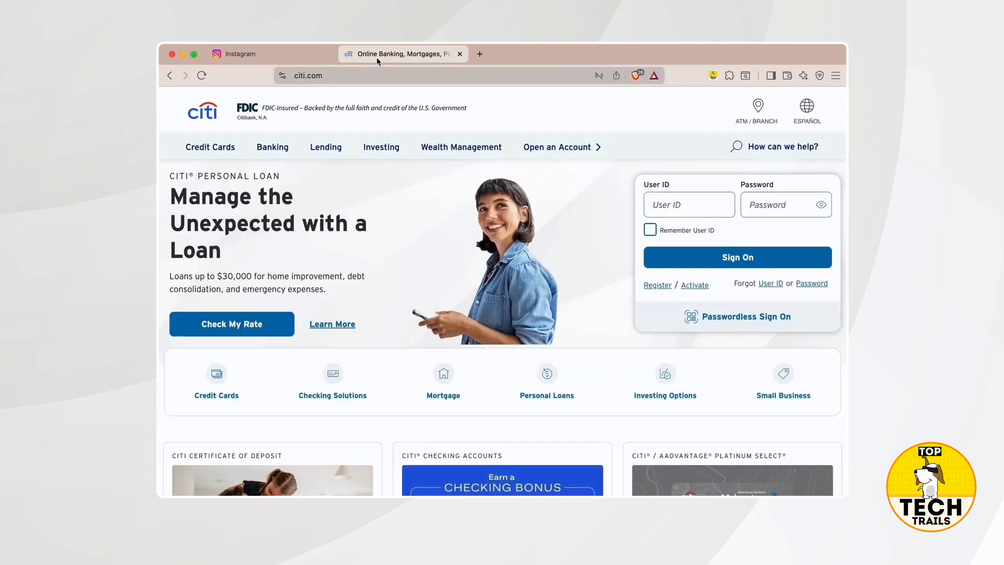
click(687, 206)
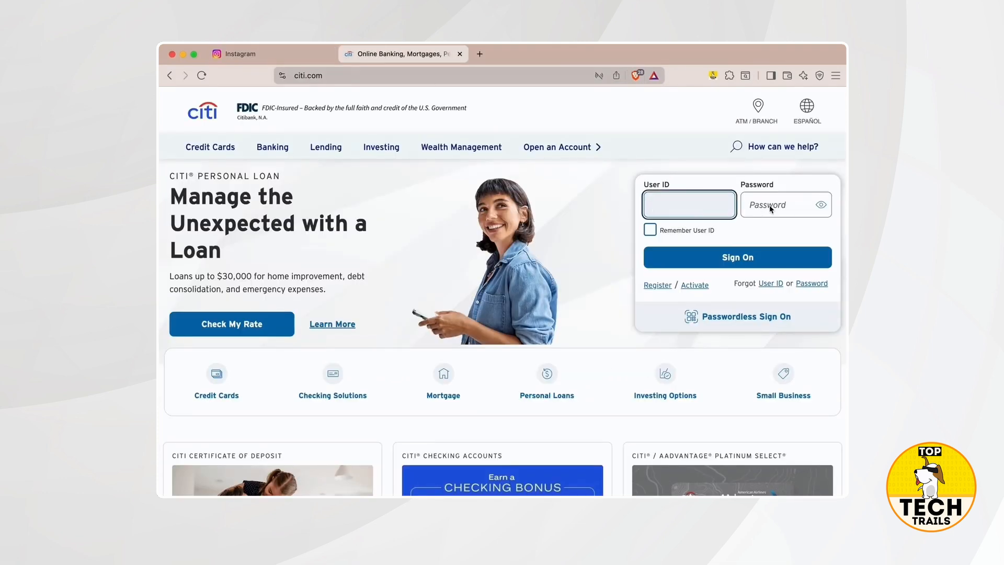
click(696, 152)
click(636, 75)
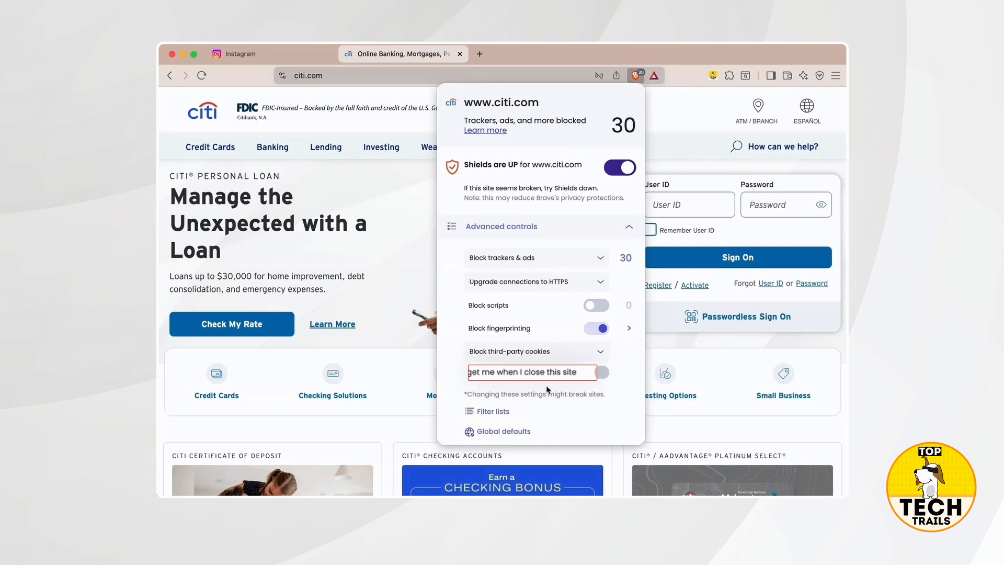
click(642, 375)
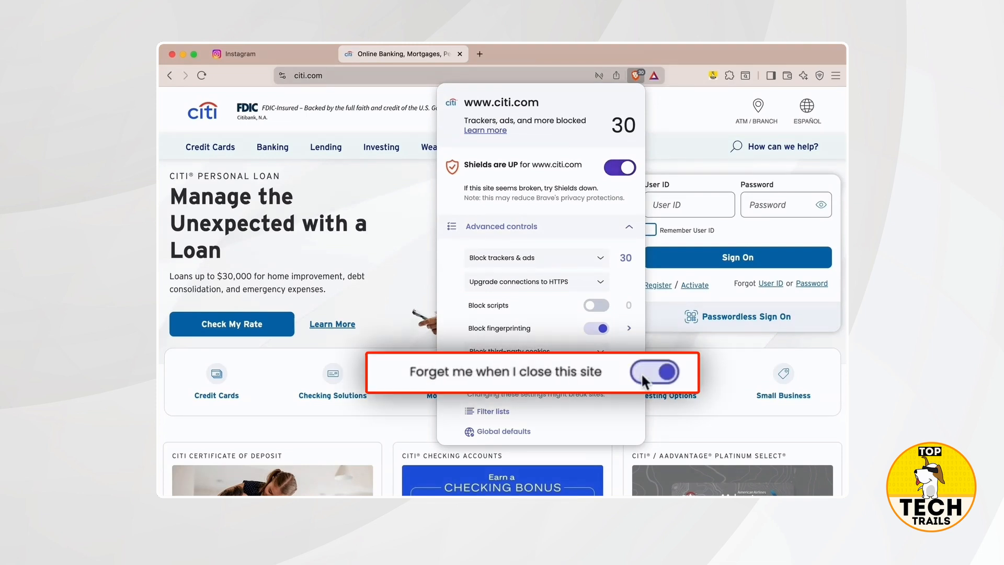
View the Shields settings for citi.com, dailymail.co.uk and usa.gov, and close them again
click(721, 343)
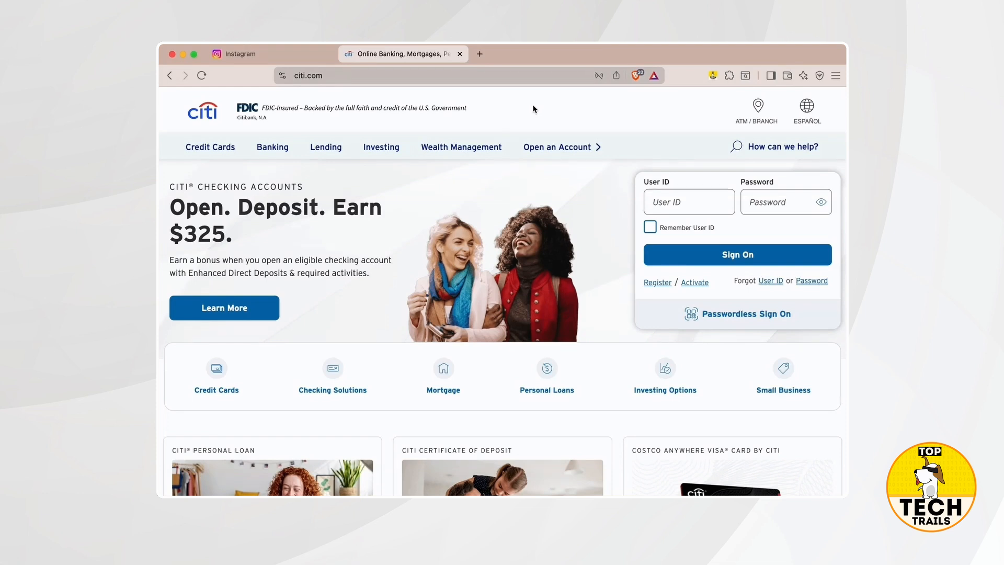
click(636, 75)
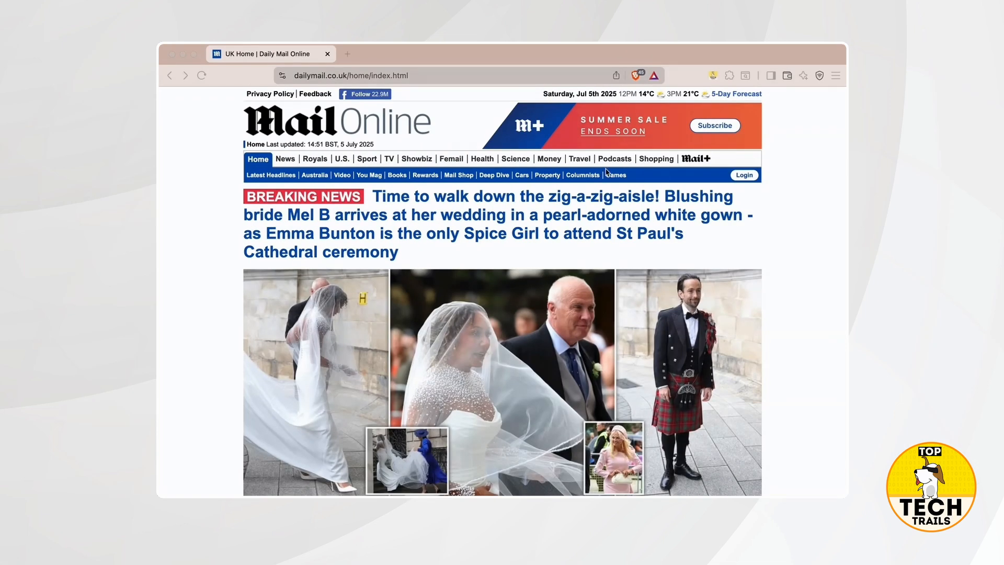
click(636, 76)
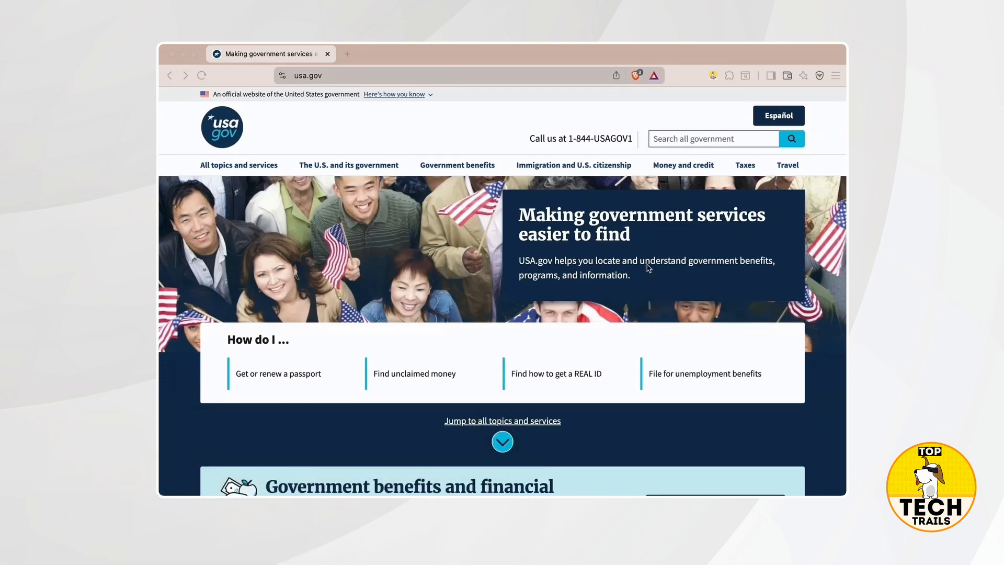
click(635, 76)
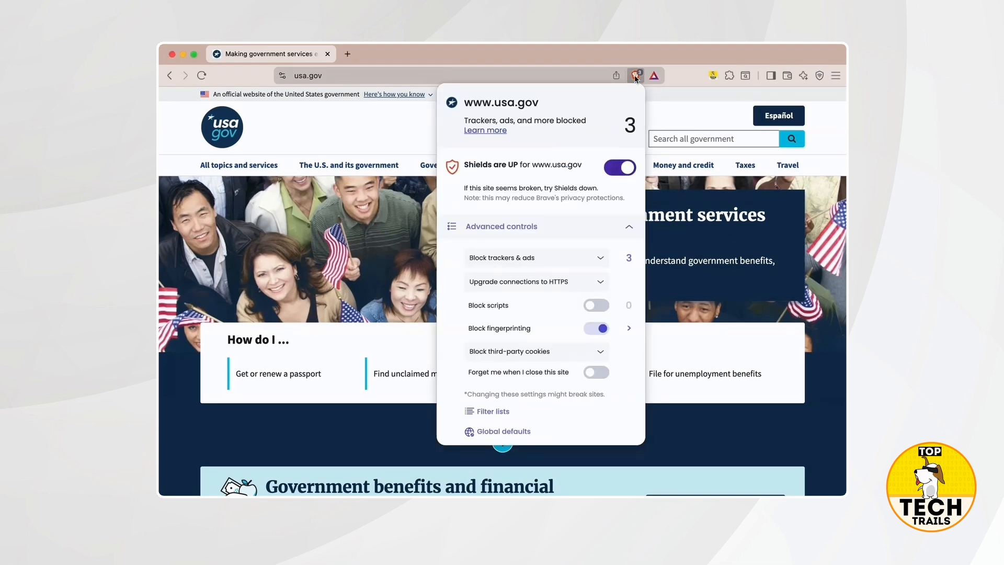
click(635, 76)
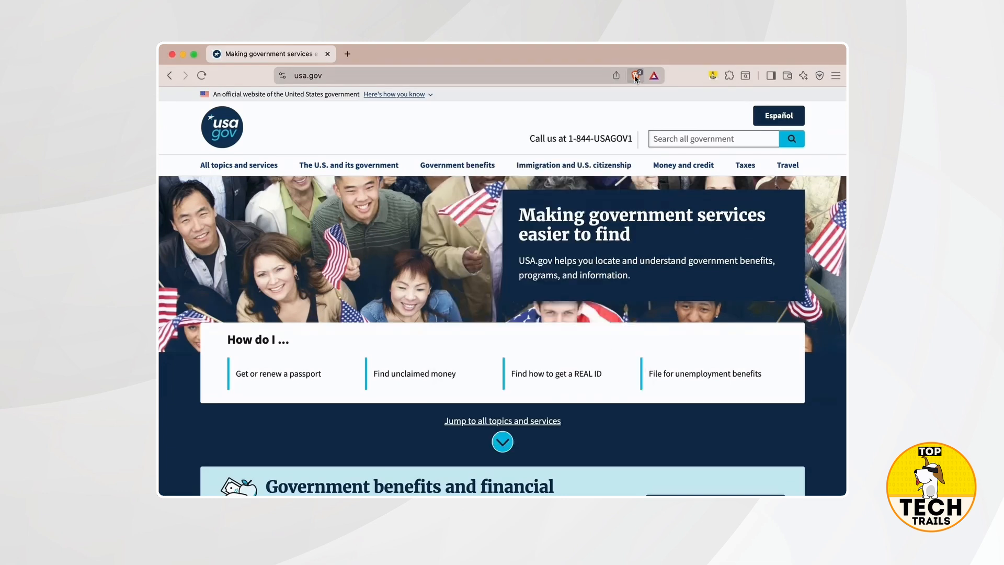
Use Block elements on usa.gov to hide the "Making government services easier to find" box, checking its .welcome-box rule first
right_click(654, 283)
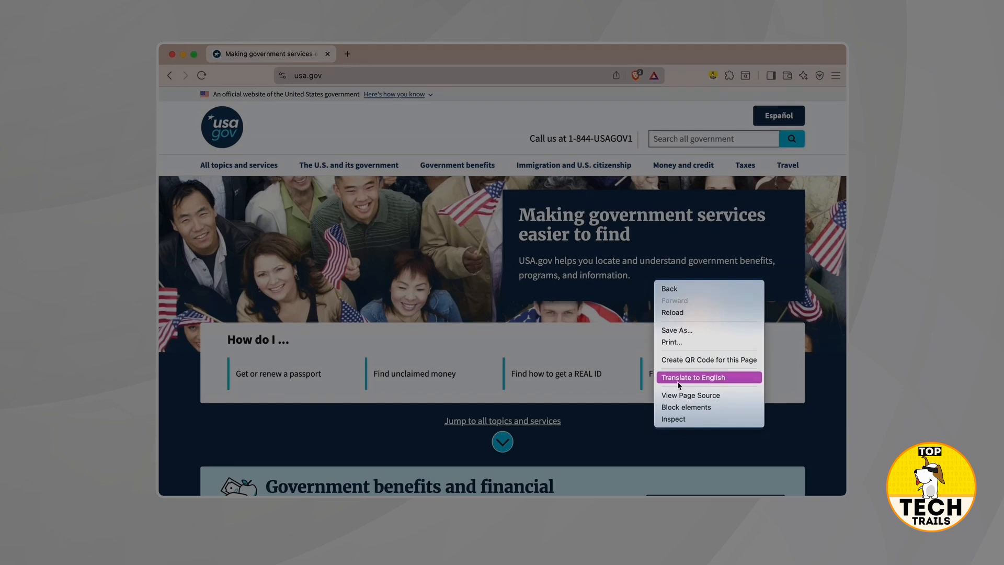
click(682, 408)
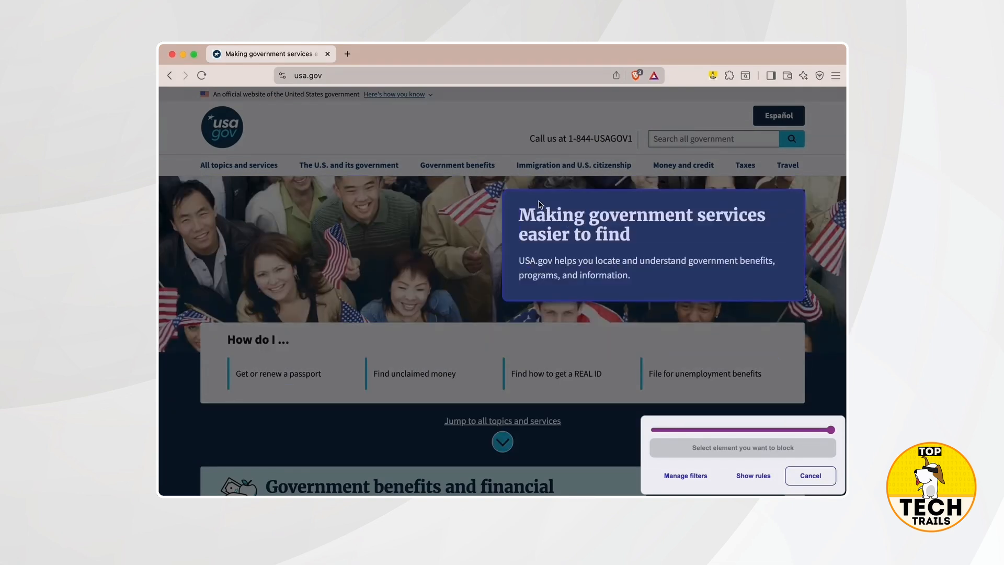
click(537, 201)
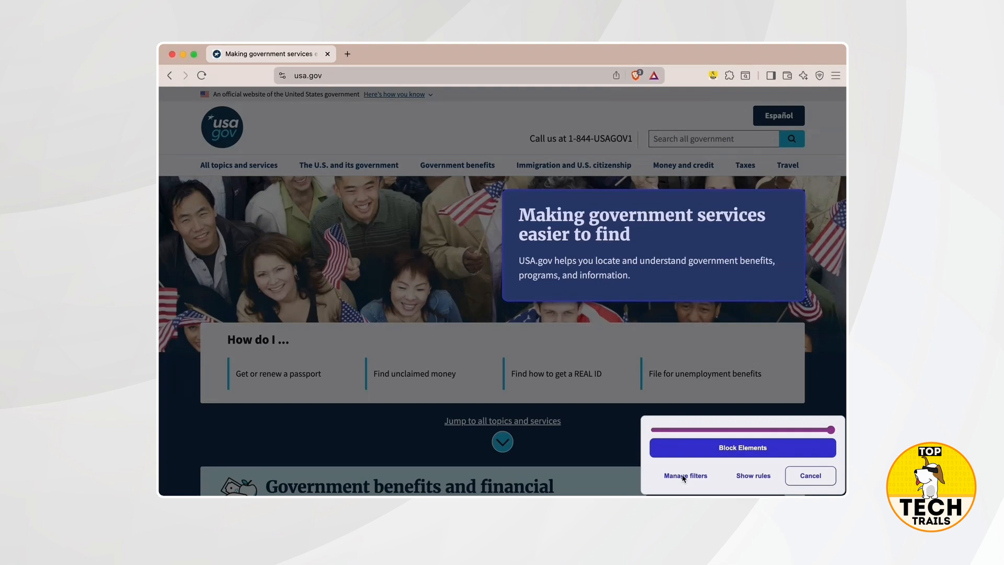
click(754, 476)
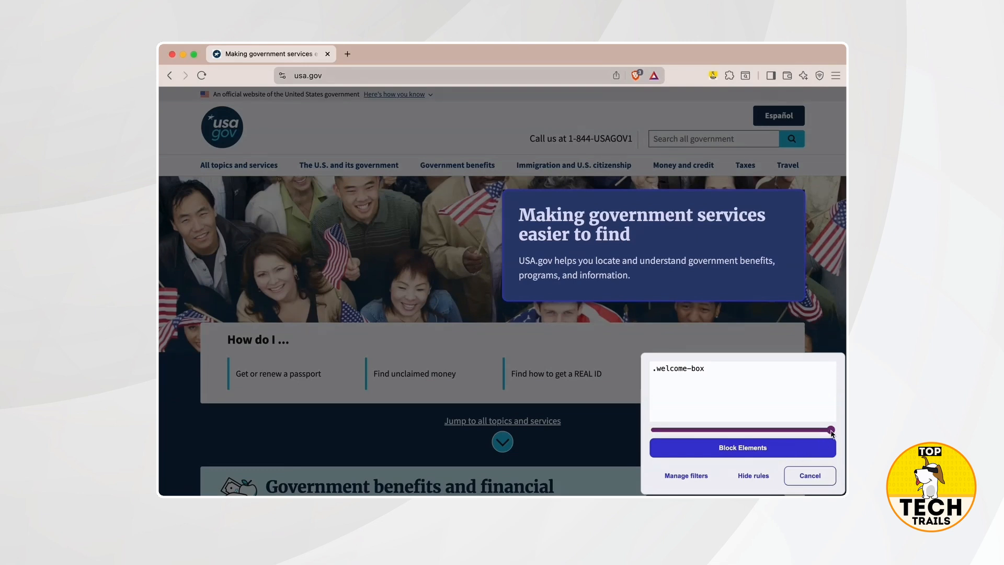
mouse_move(832, 431)
mouse_down()
mouse_move(710, 431)
mouse_move(829, 429)
mouse_up()
click(753, 475)
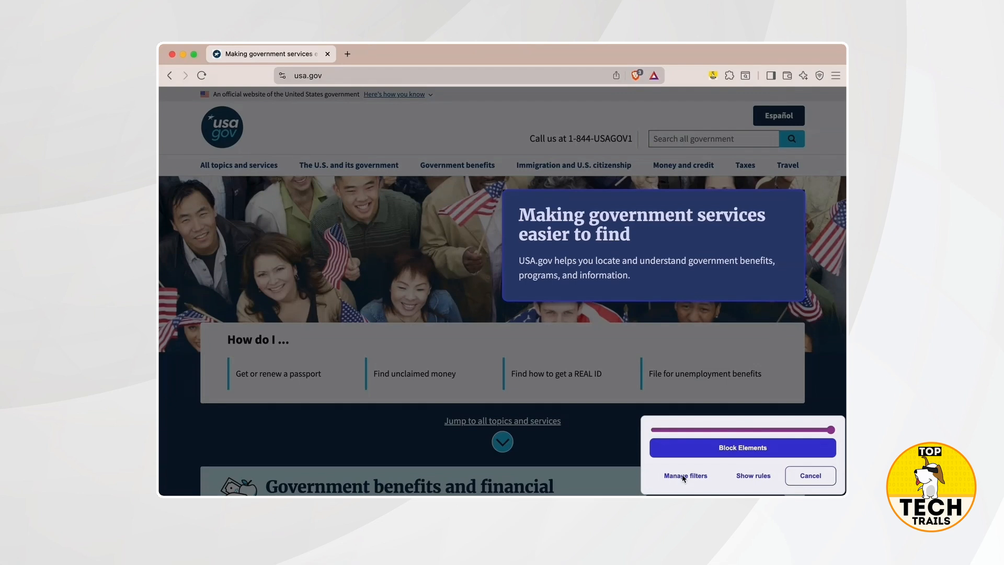
click(753, 475)
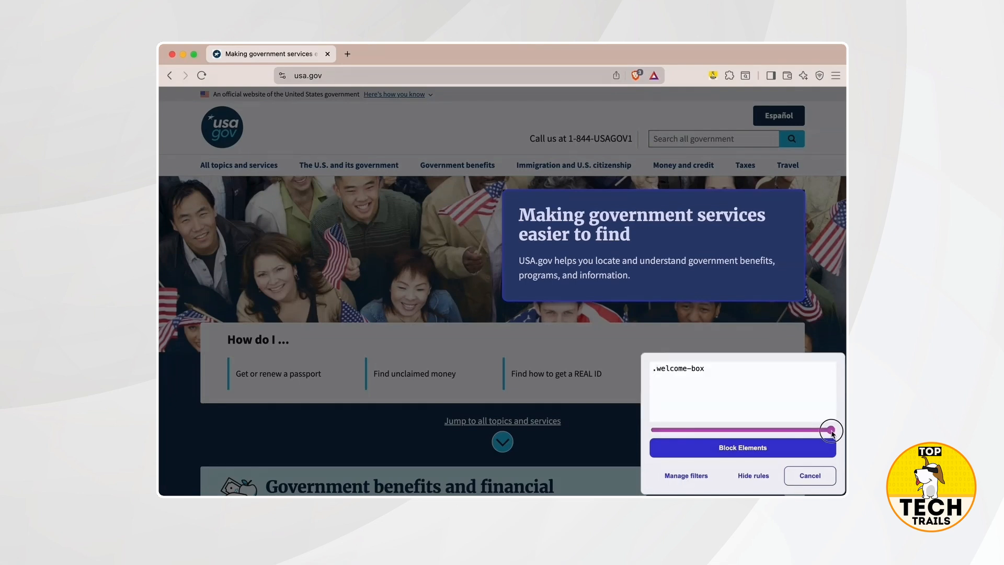
click(748, 455)
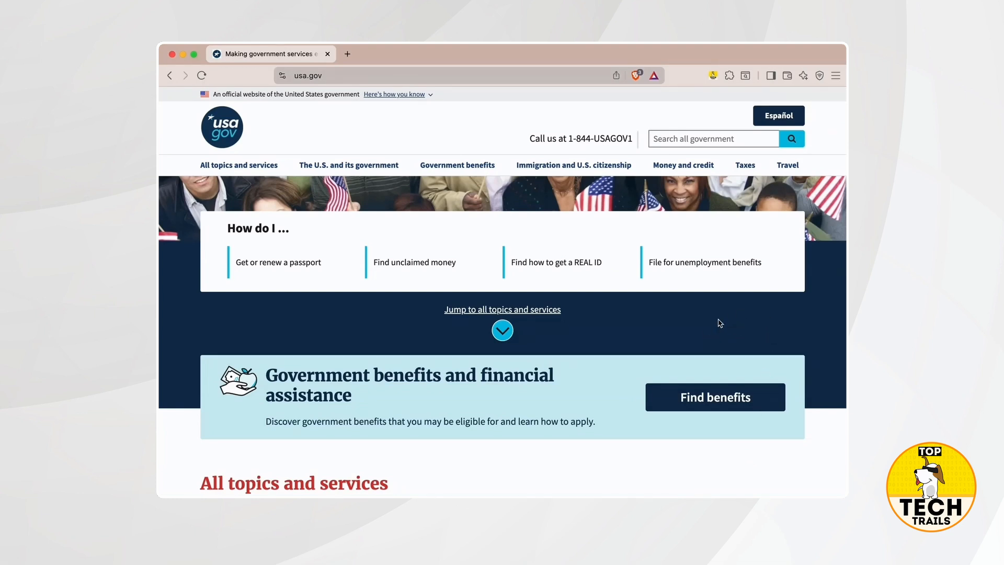
click(637, 74)
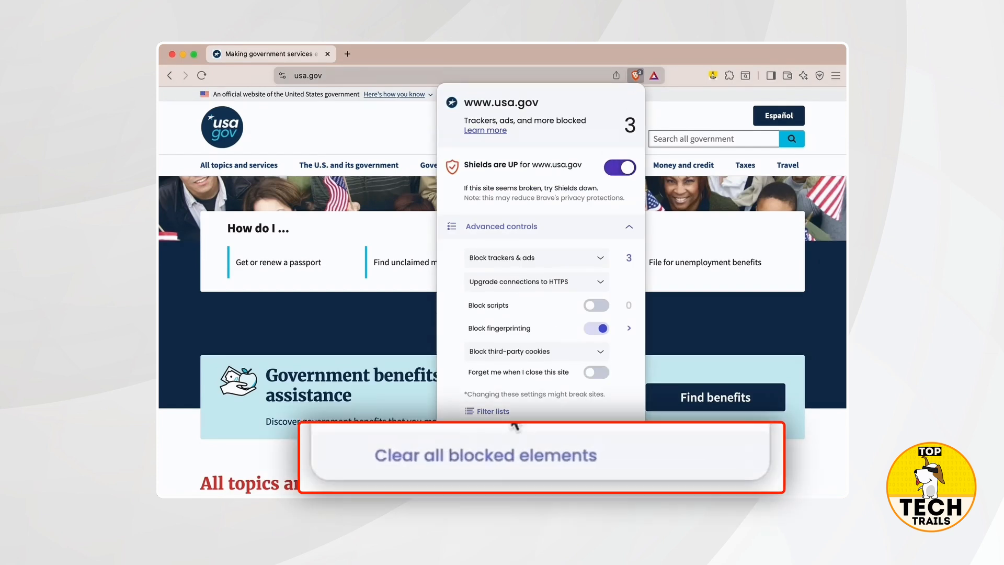
click(522, 453)
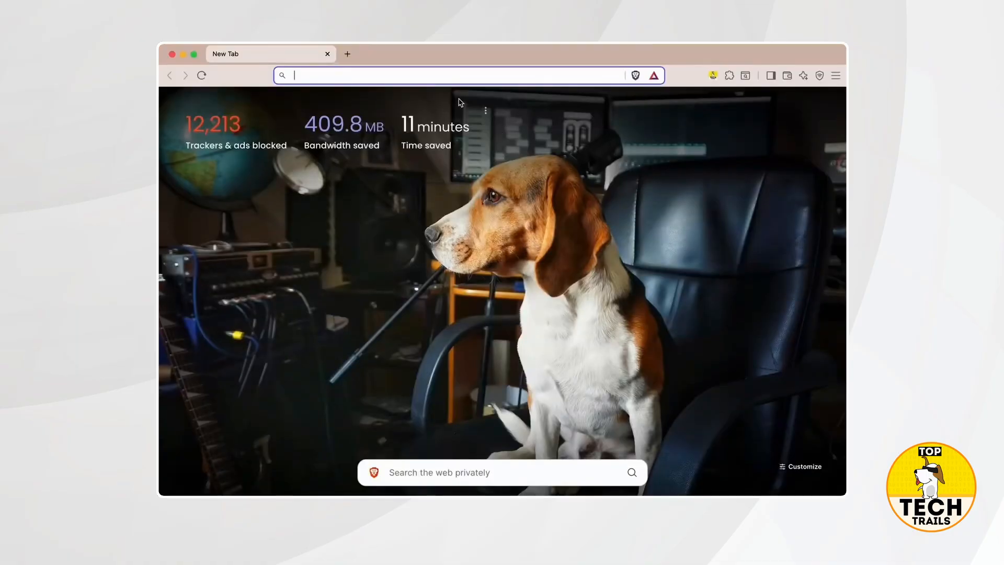
Go to brave://settings and open the browser-wide Shields settings
text(brave://settings)
key(Return)
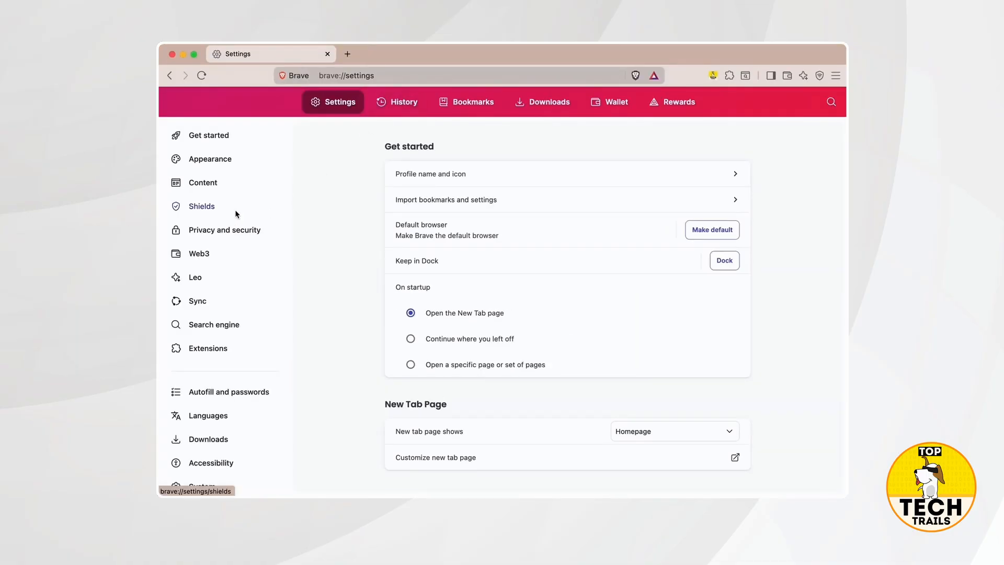
click(220, 209)
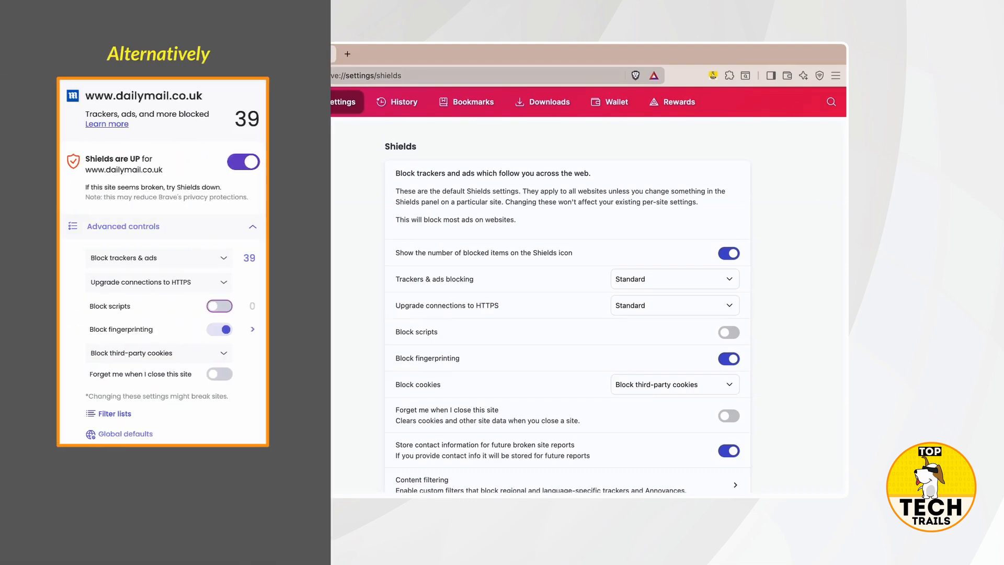
Review the default Shields settings, highlighting the word "default" and the note "won't affect your existing per-site settings"
scroll(785, 288, down, 3)
scroll(785, 288, down, 3)
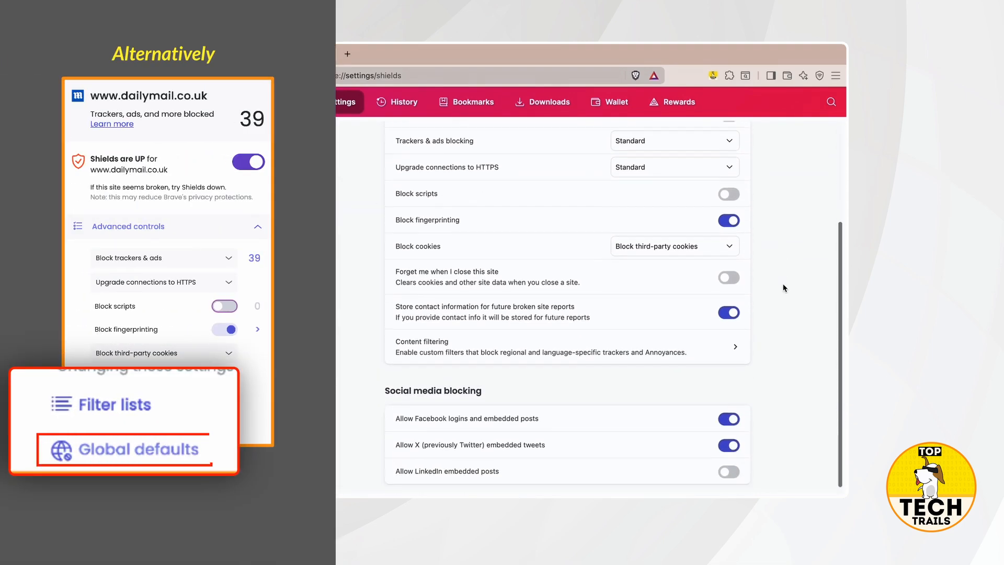
scroll(651, 241, up, 6)
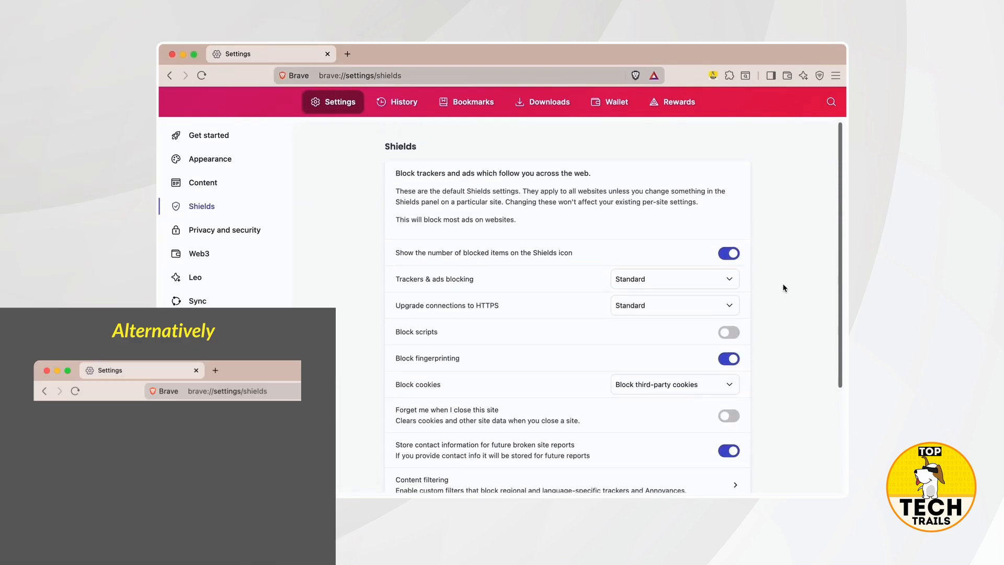
double_click(448, 195)
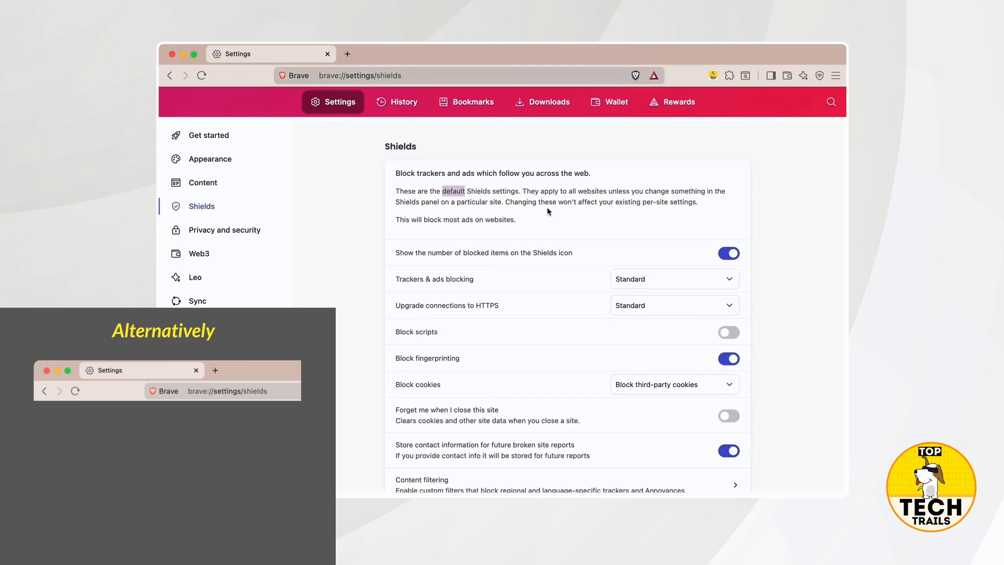
drag(557, 201, 701, 203)
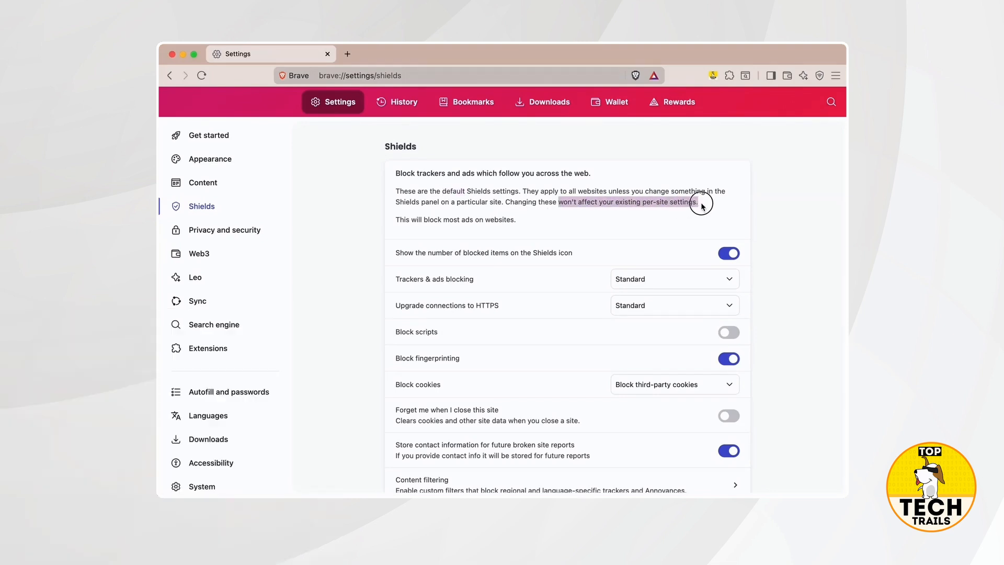
click(806, 292)
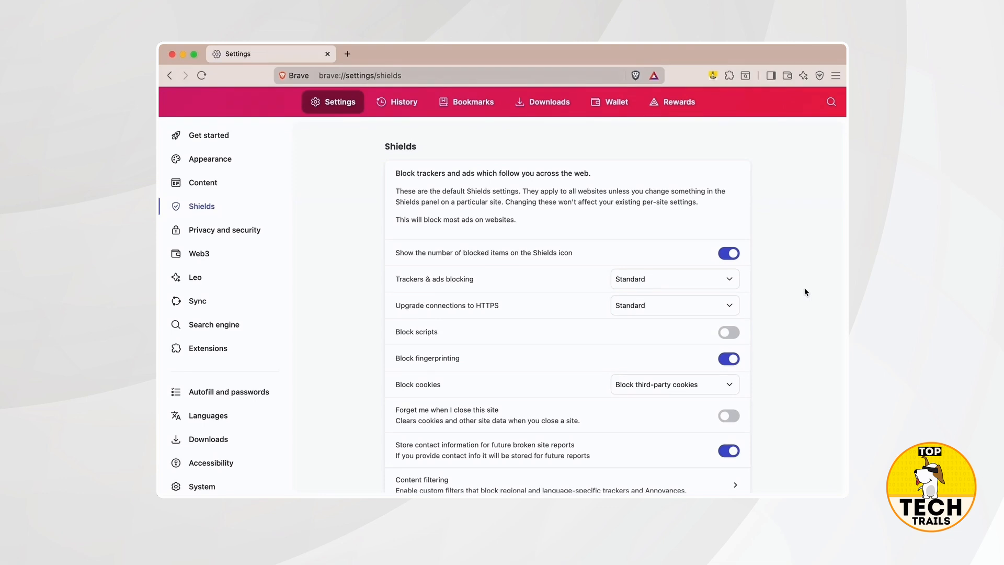
Set the default for Upgrade connections to HTTPS to Strict
scroll(806, 292, down, 3)
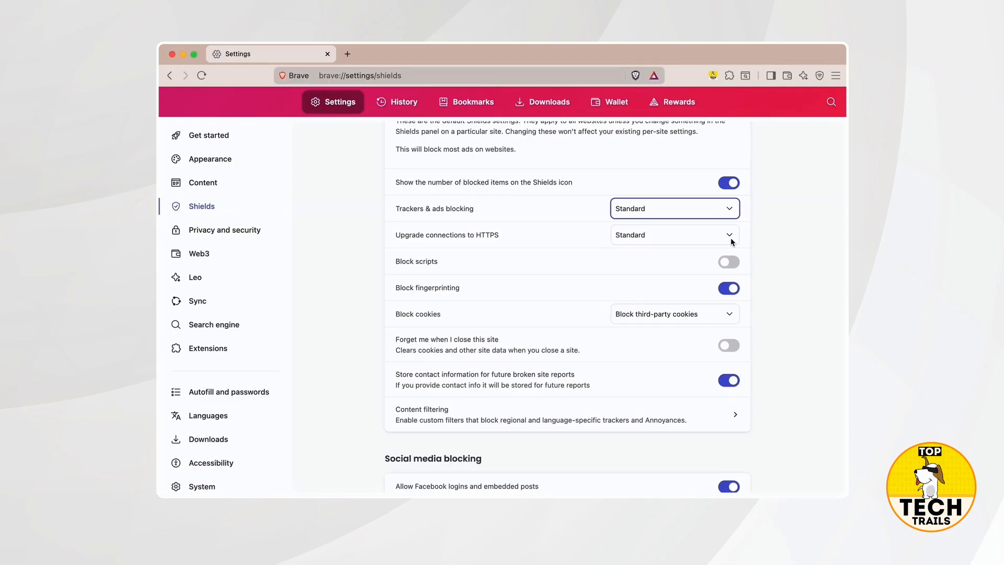
click(731, 238)
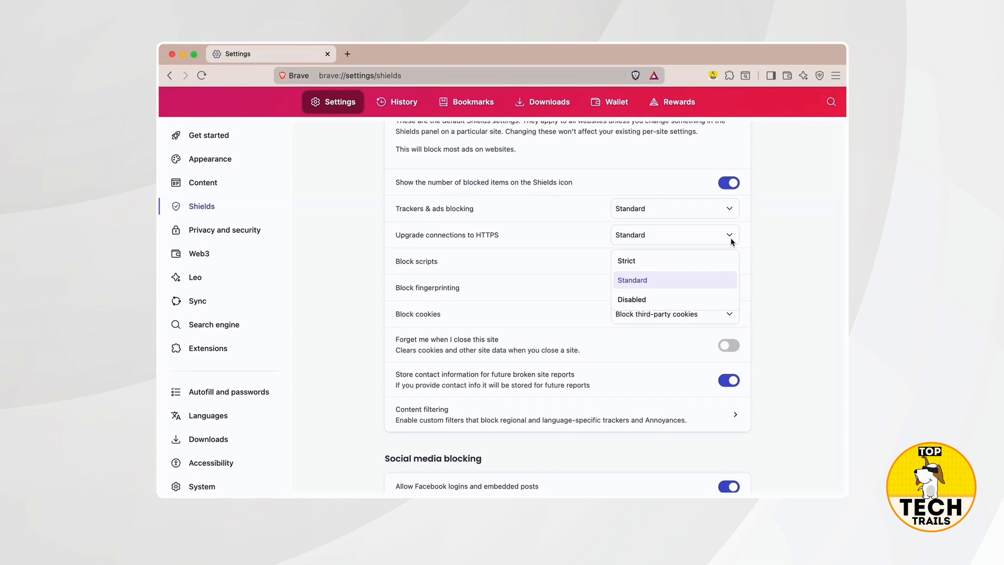
click(689, 262)
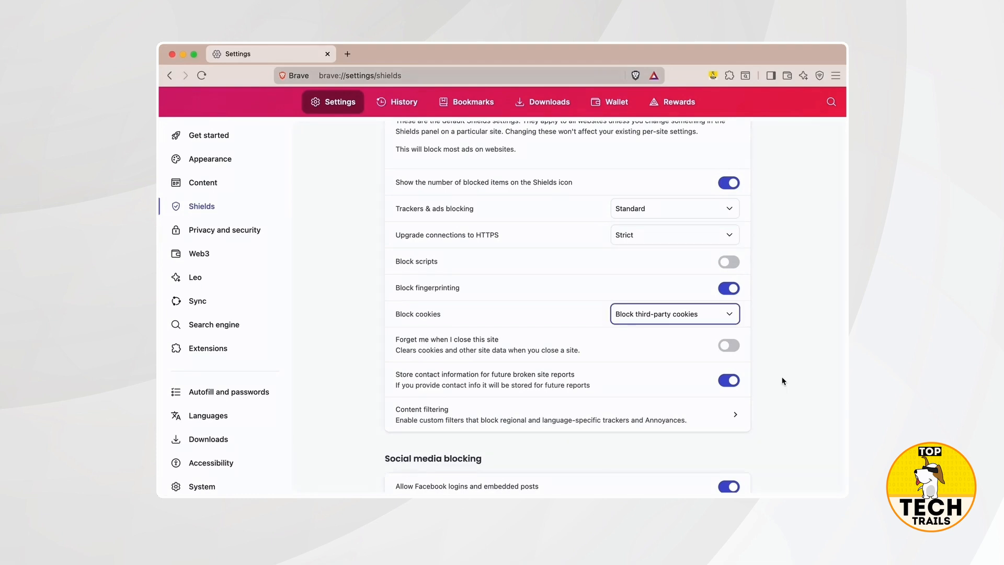
click(782, 382)
Toggle the blocked-item number on the Shields icon and the storing of contact information for broken site reports off and back on
scroll(782, 381, up, 3)
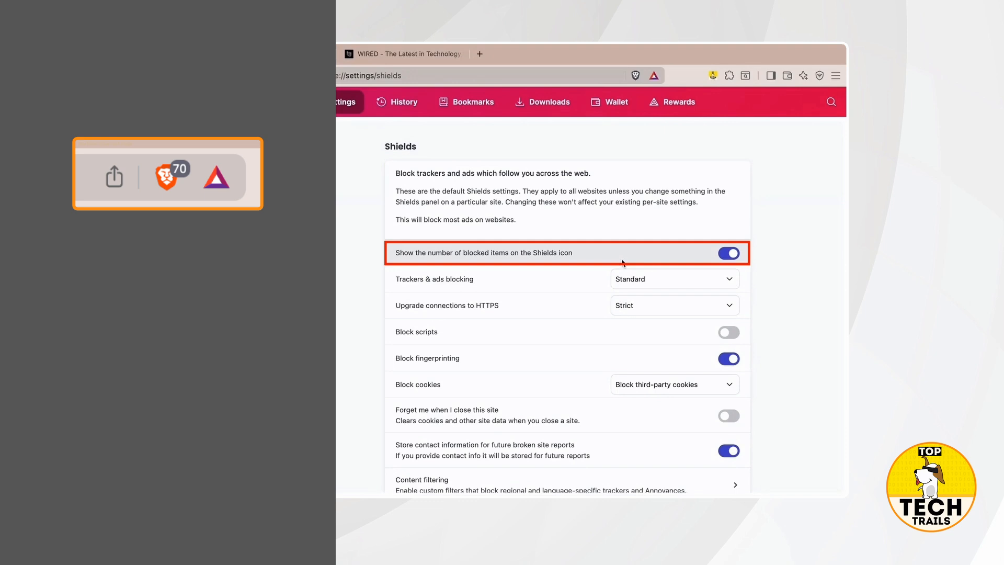
click(729, 253)
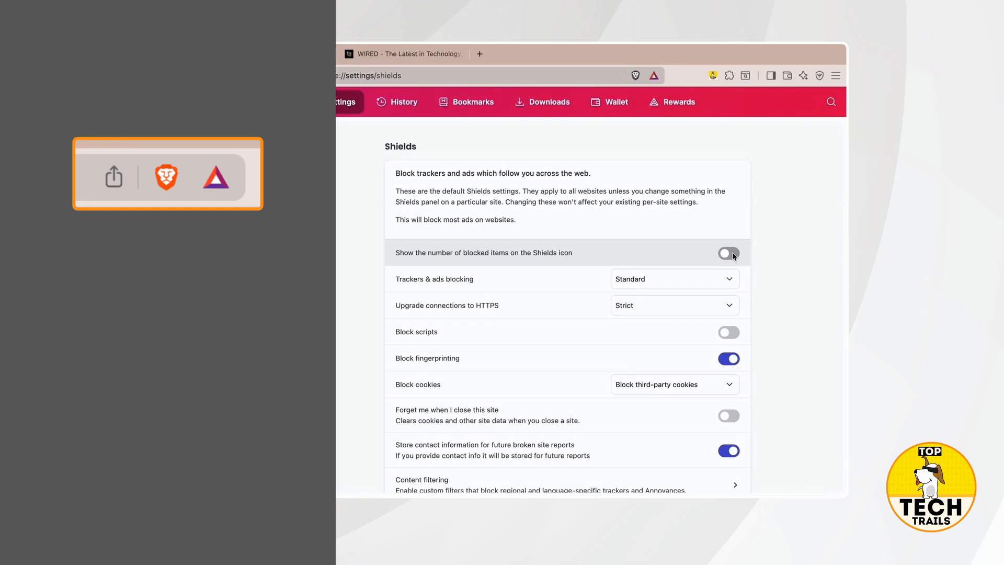
click(733, 255)
scroll(775, 377, down, 3)
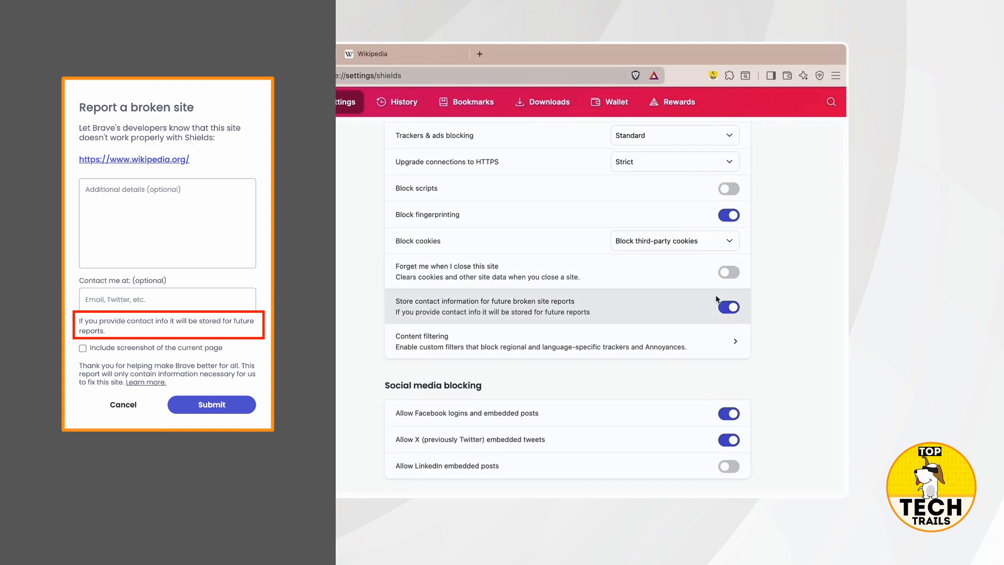
click(727, 308)
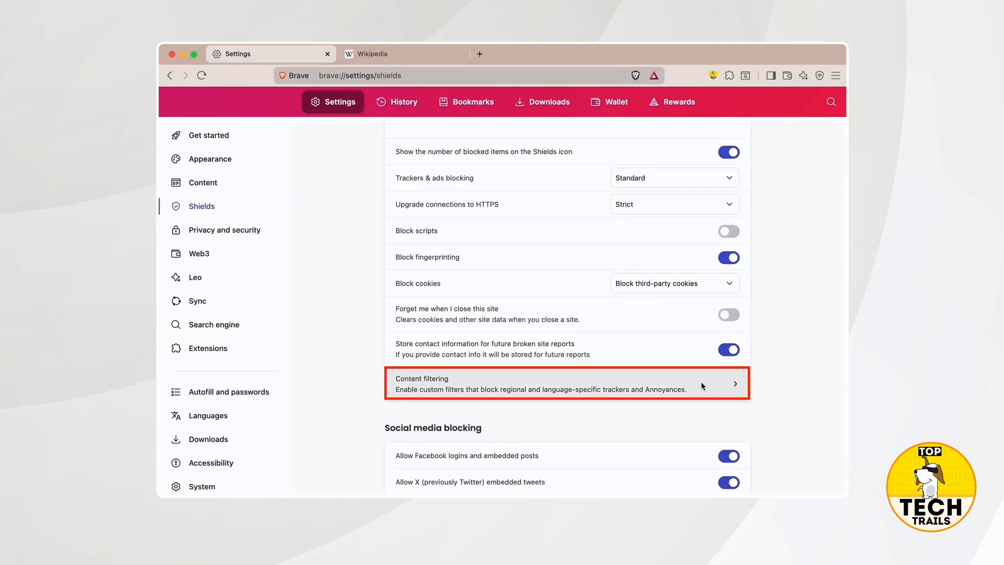
Open Content filtering and look over the community filter lists, custom list and Developer mode options
click(735, 384)
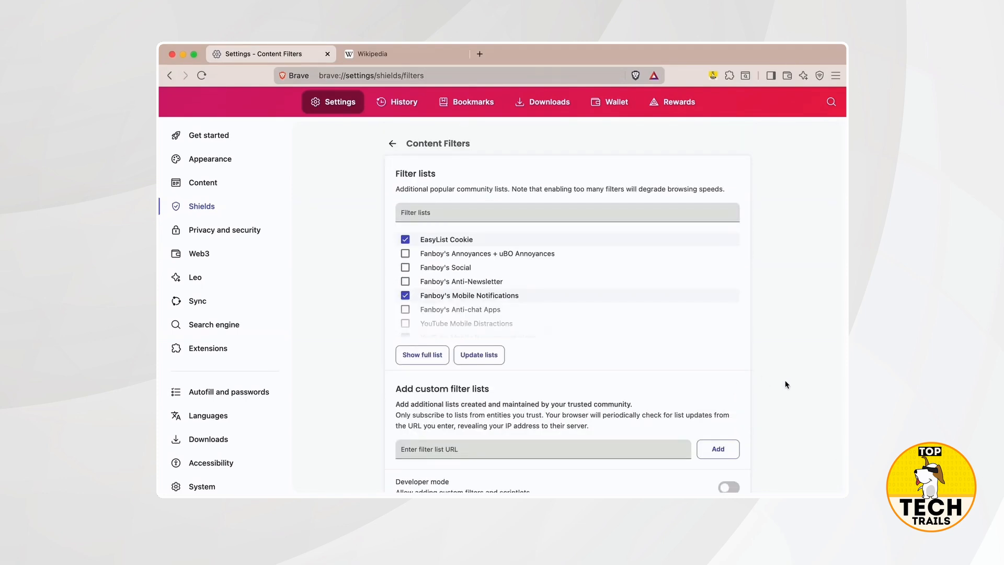
scroll(792, 326, down, 3)
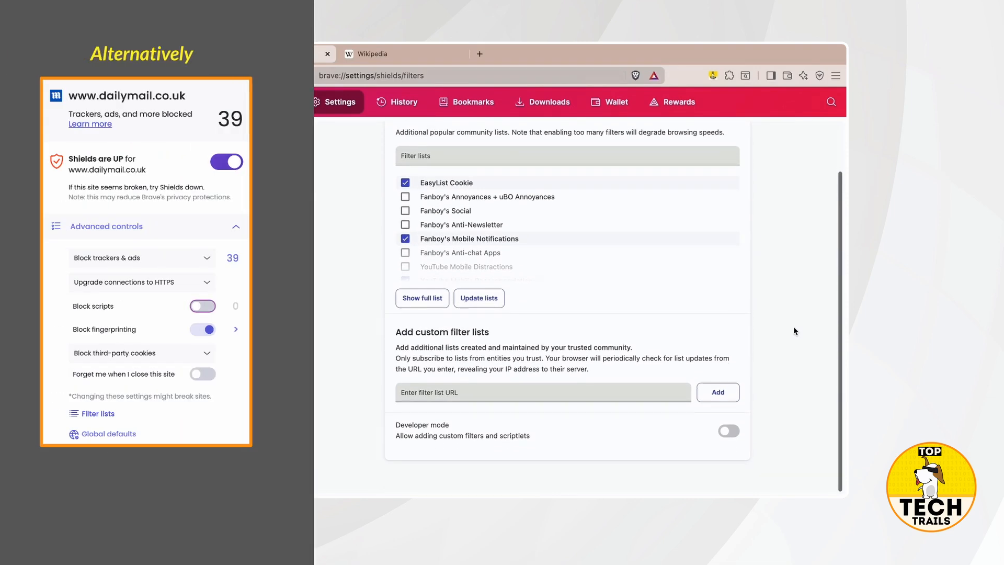
scroll(793, 326, up, 3)
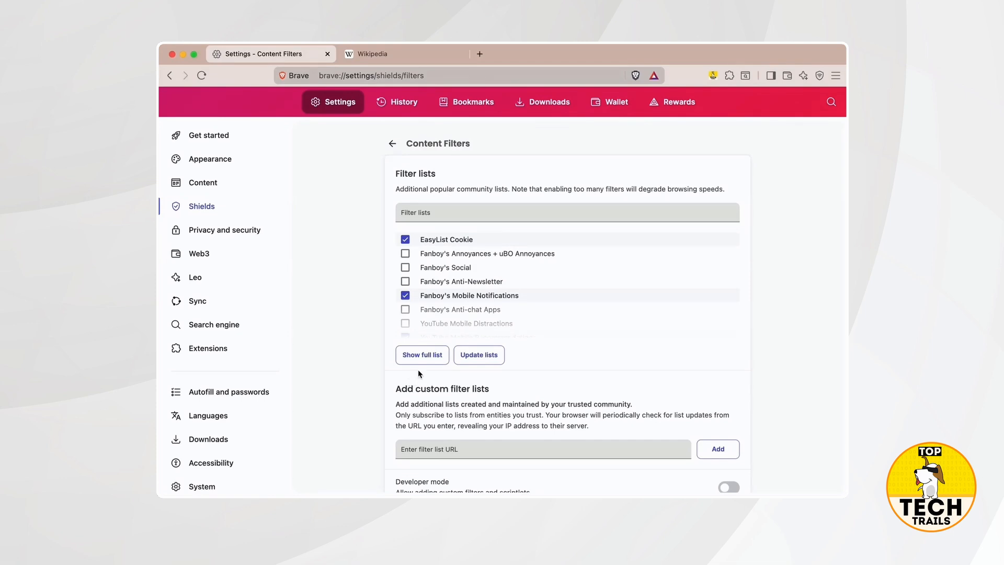
Expand the full set of content filter lists and look through all of its entries
click(428, 356)
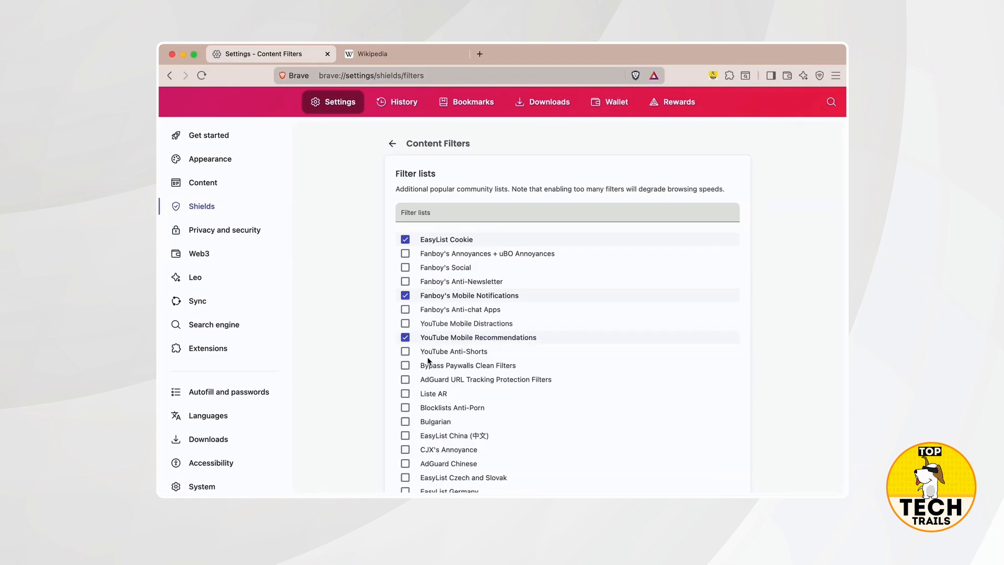
scroll(519, 376, down, 15)
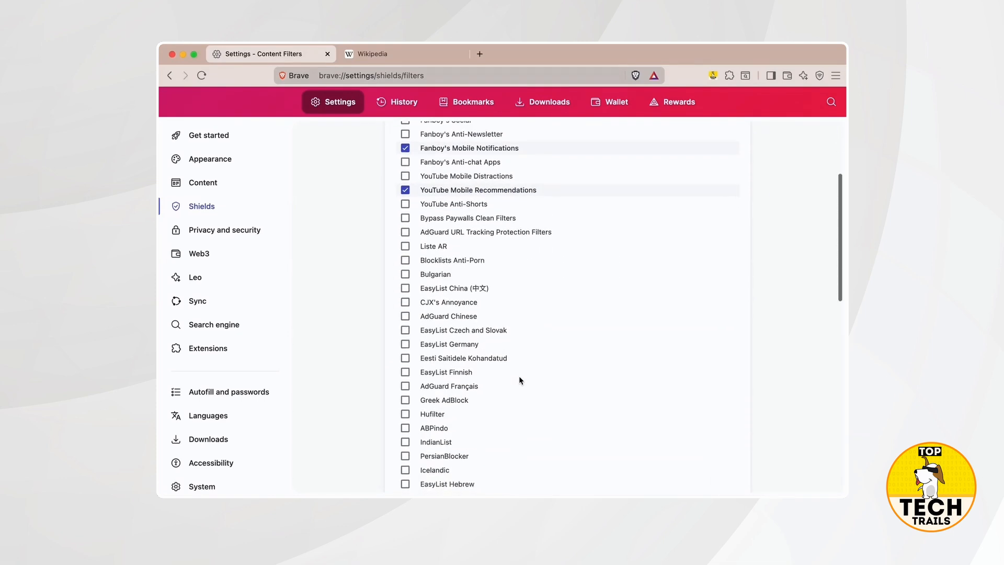
scroll(518, 374, down, 4)
scroll(519, 374, up, 6)
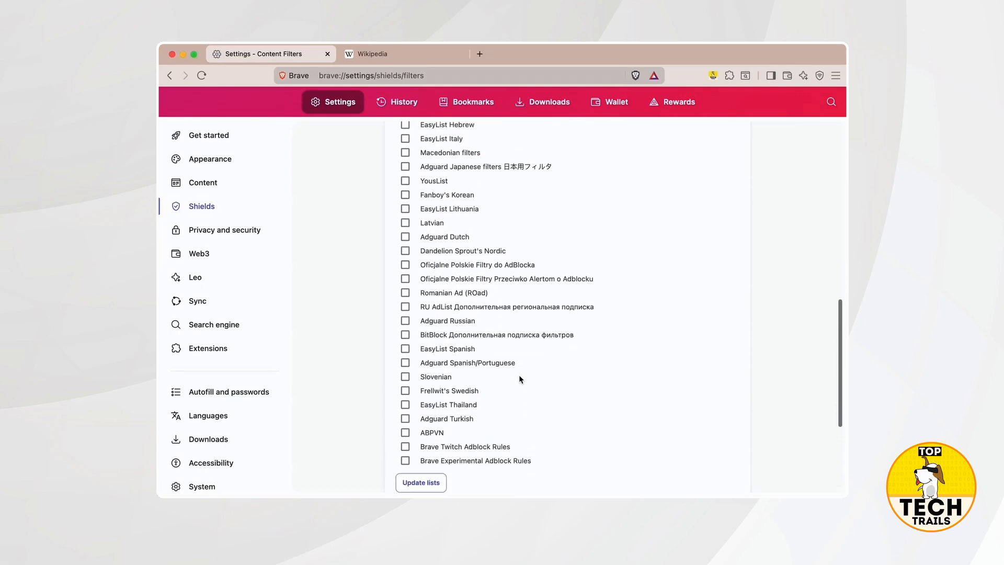
scroll(519, 374, up, 10)
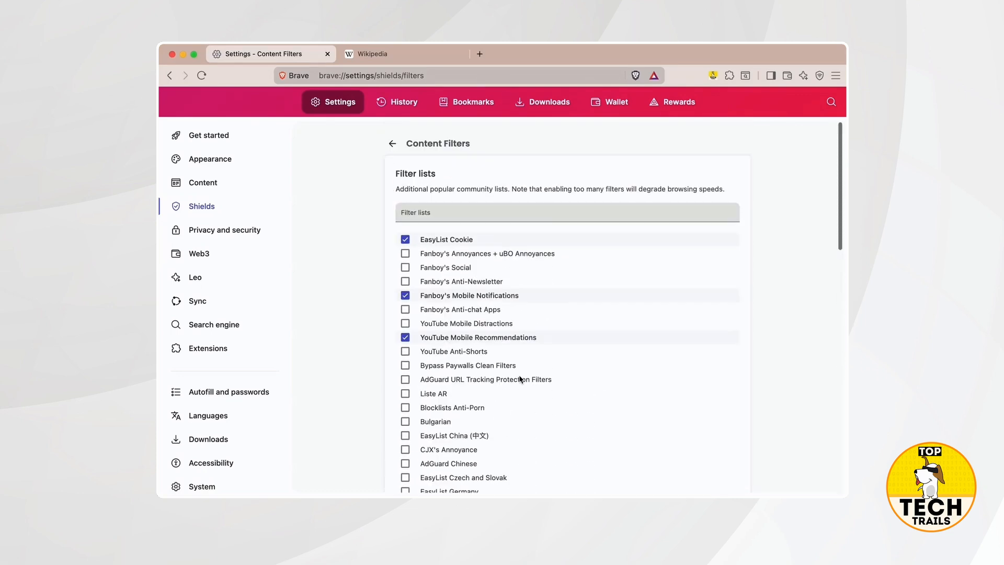
Search the community filter lists for "youtube"
click(446, 220)
text(you)
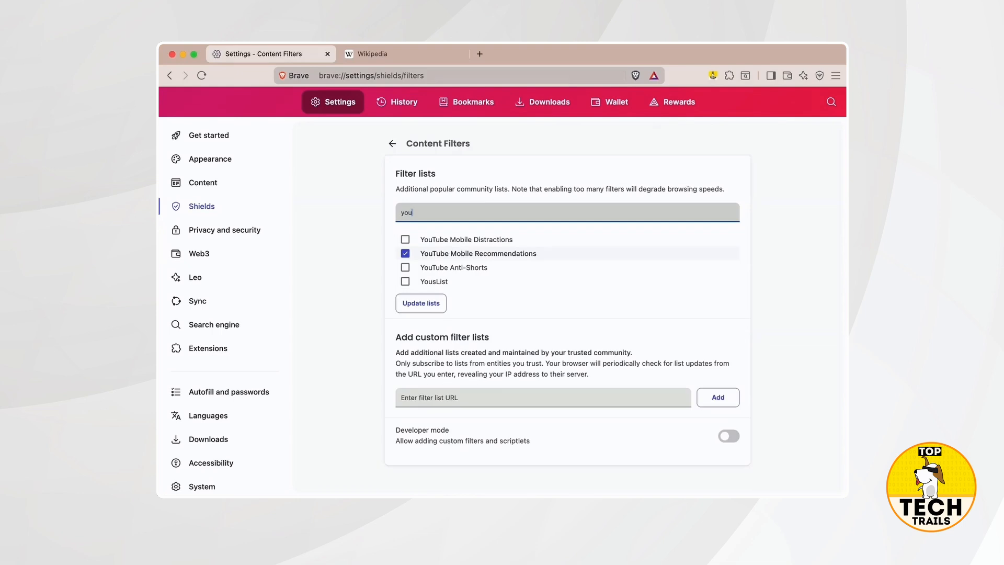
text(tu)
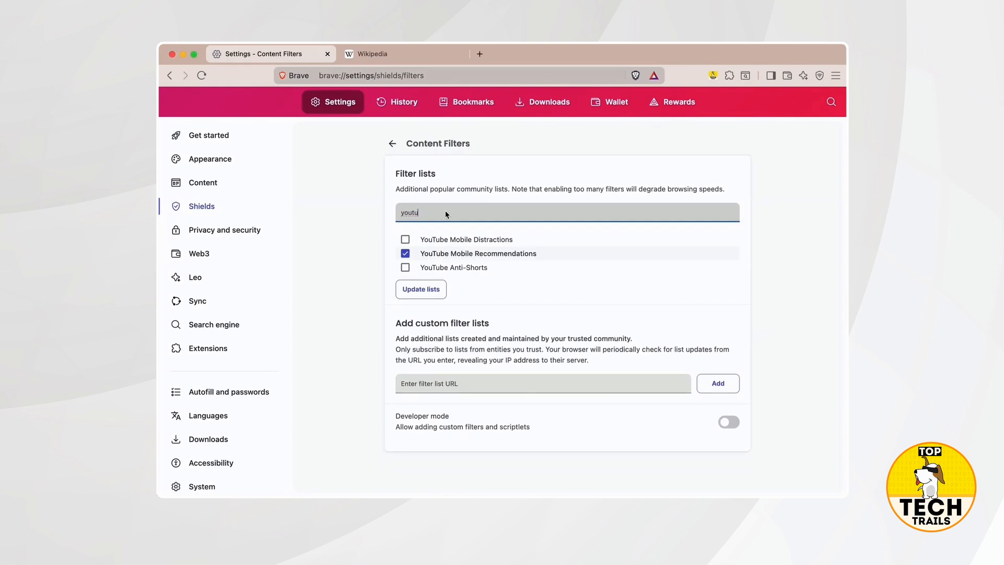
text(be)
Search the filter lists for "twitch" and toggle Brave Twitch Adblock Rules on and back off
double_click(433, 216)
text(tw)
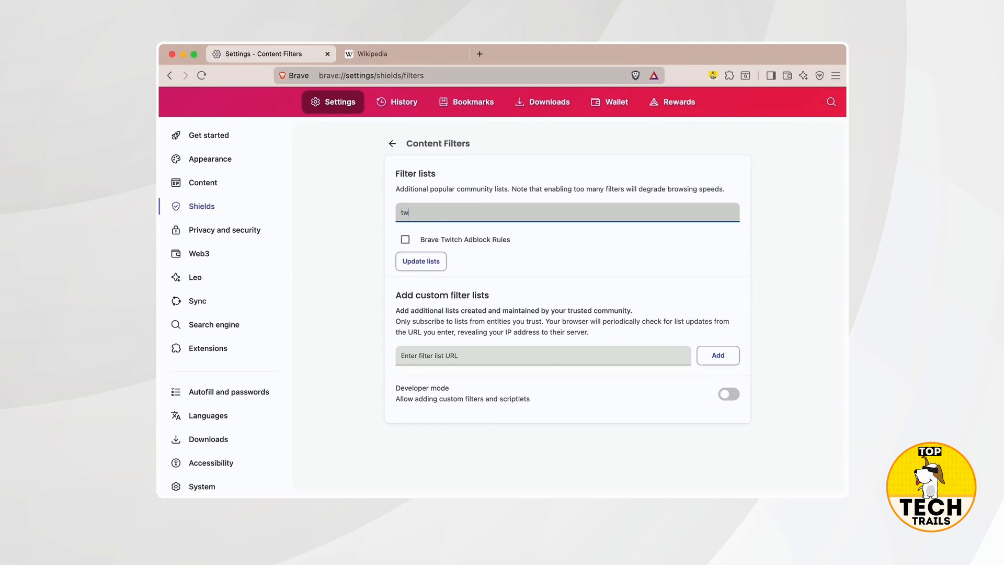
text(itch)
click(405, 239)
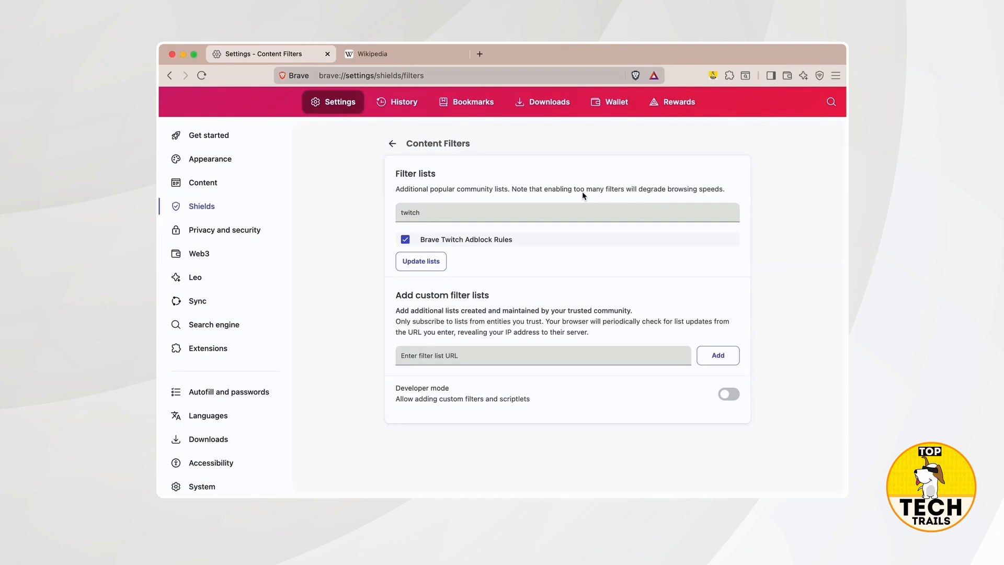
drag(574, 191, 719, 192)
click(405, 240)
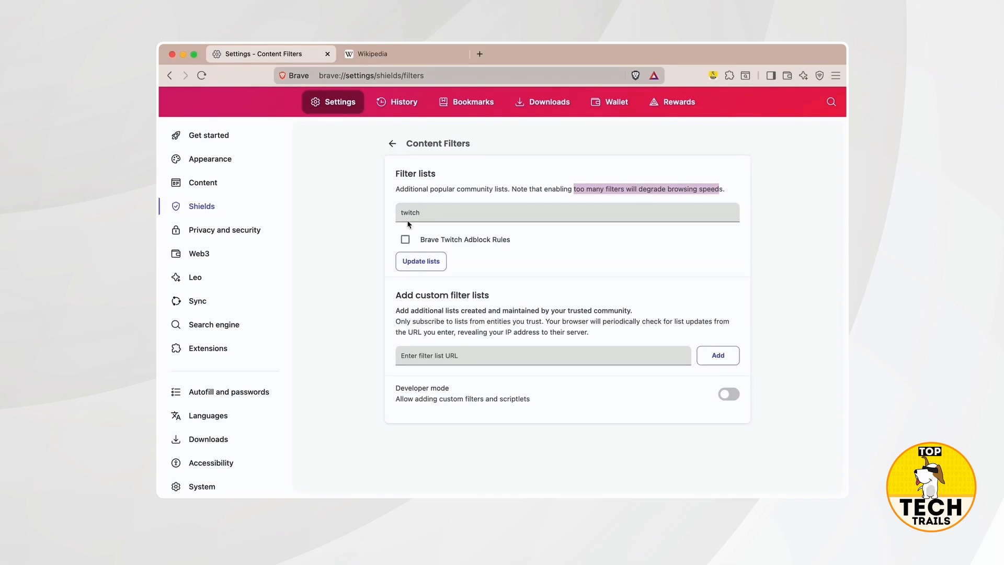
Clear the filter list search and update the community filter lists
click(406, 215)
key(super+a)
key(BackSpace)
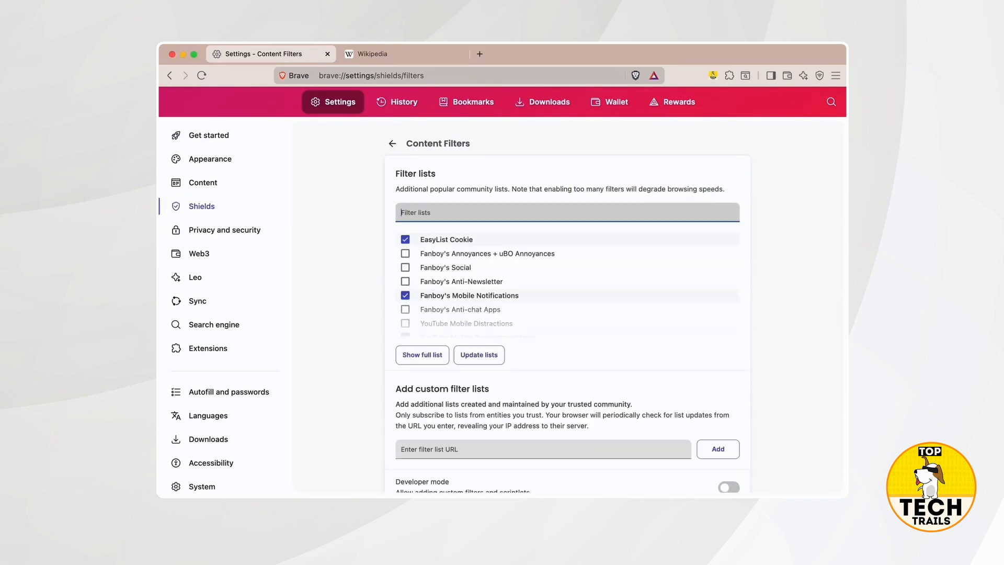
click(479, 355)
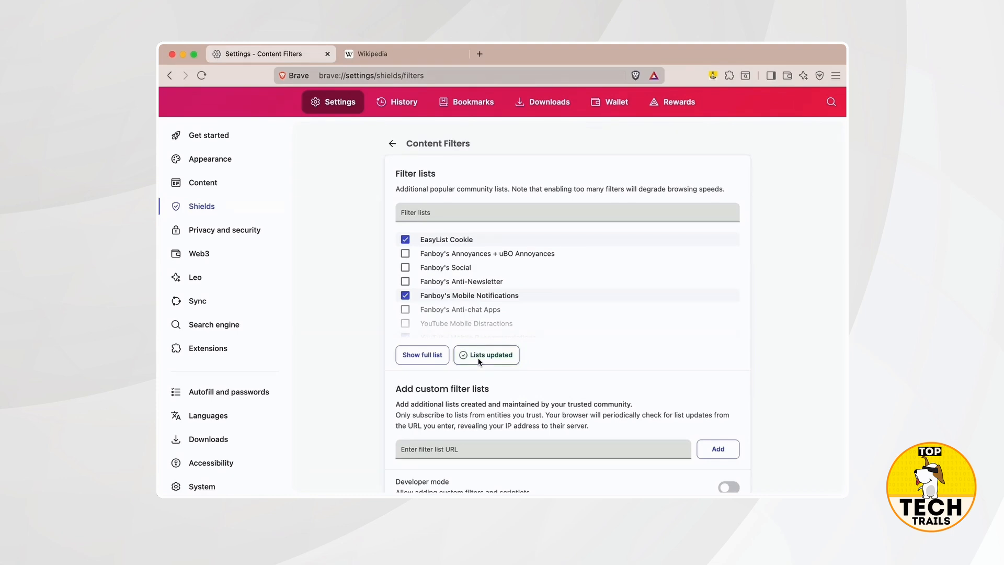
scroll(618, 366, down, 2)
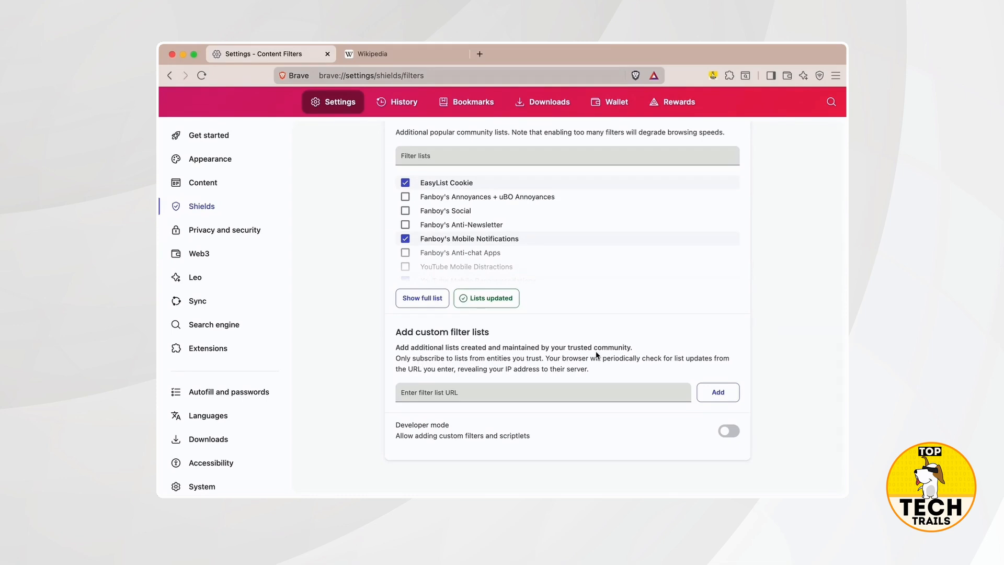
click(515, 397)
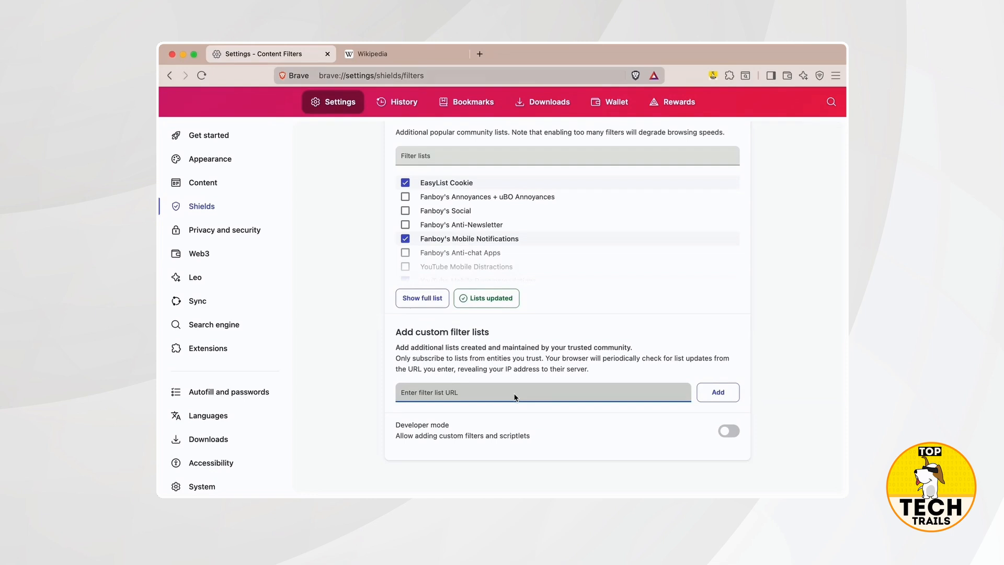
text(https://gitlab.com/hagezi/mirror/-/raw/main/dns-blocklists/adblock/pro.plus.mini.txt)
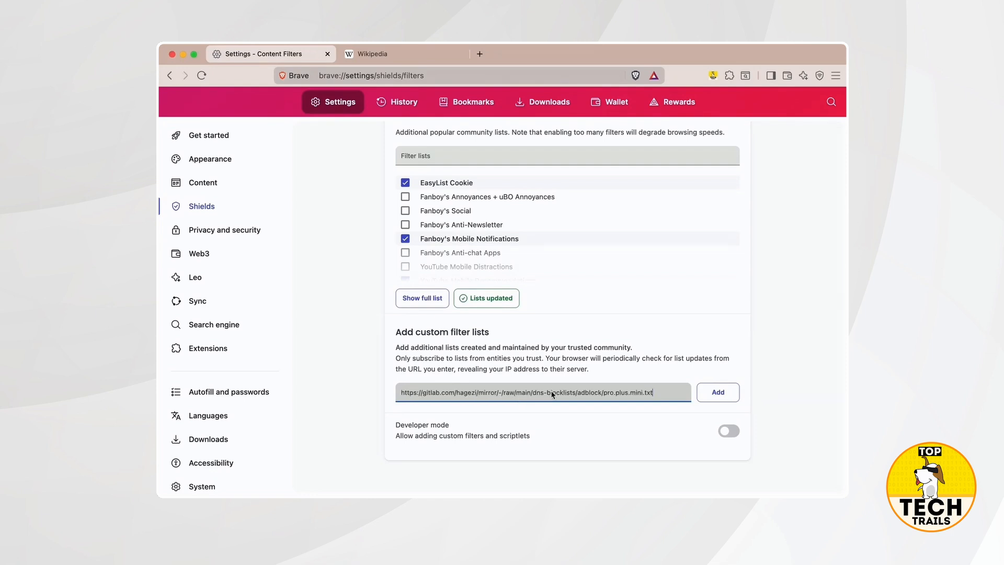
click(720, 399)
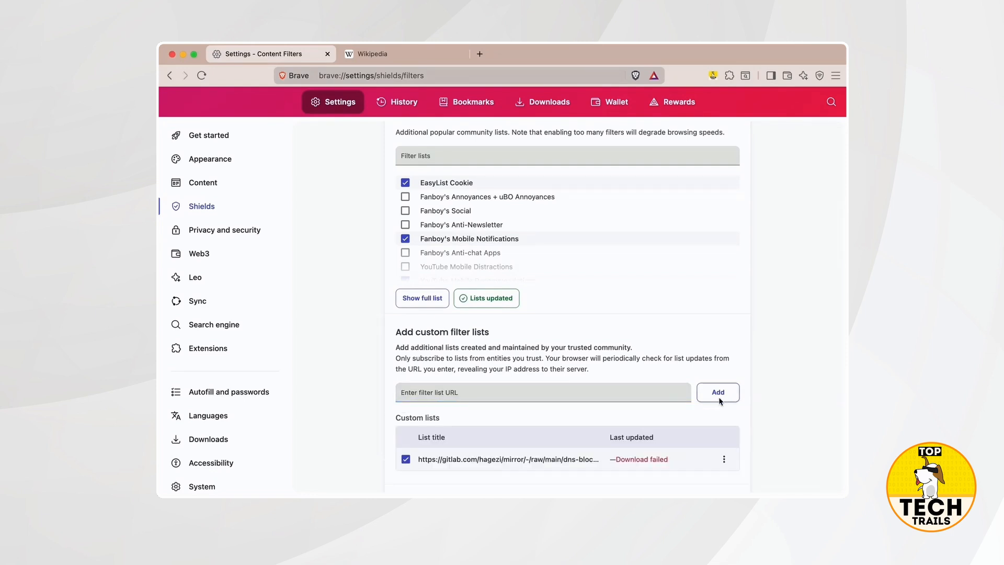
scroll(775, 423, down, 3)
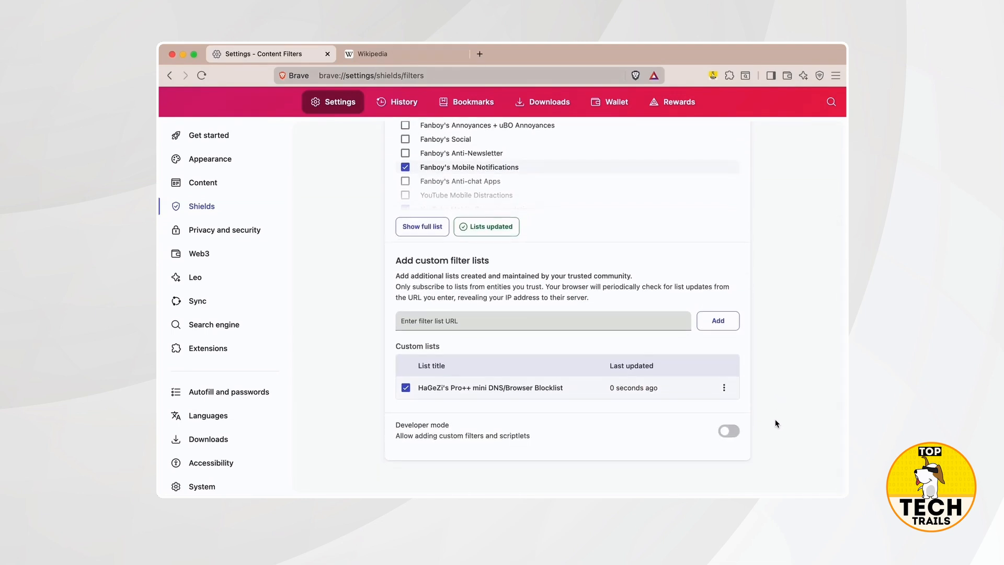
View the source of the custom HaGeZi's Pro++ mini DNS/Browser Blocklist and unsubscribe from the list
click(724, 388)
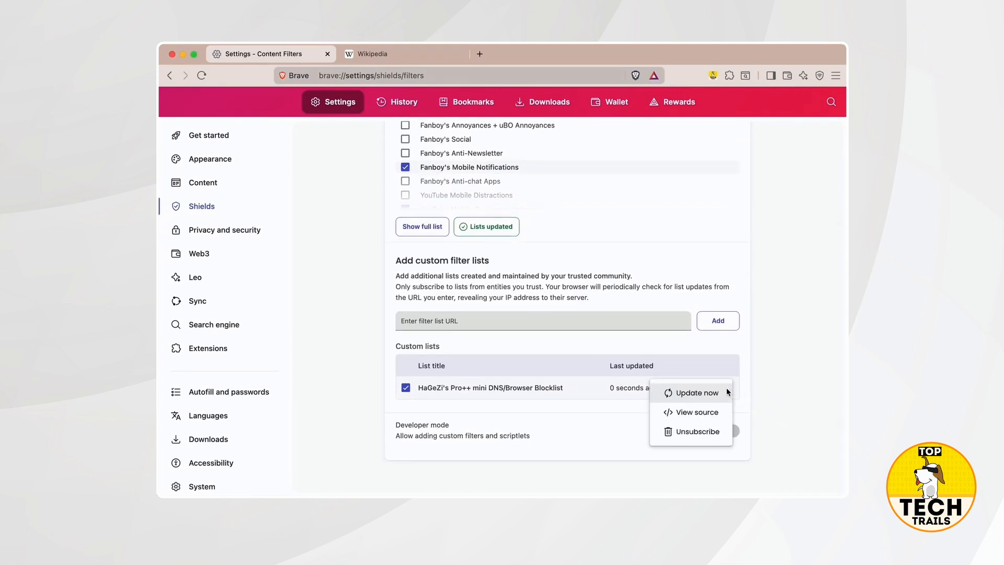
click(701, 412)
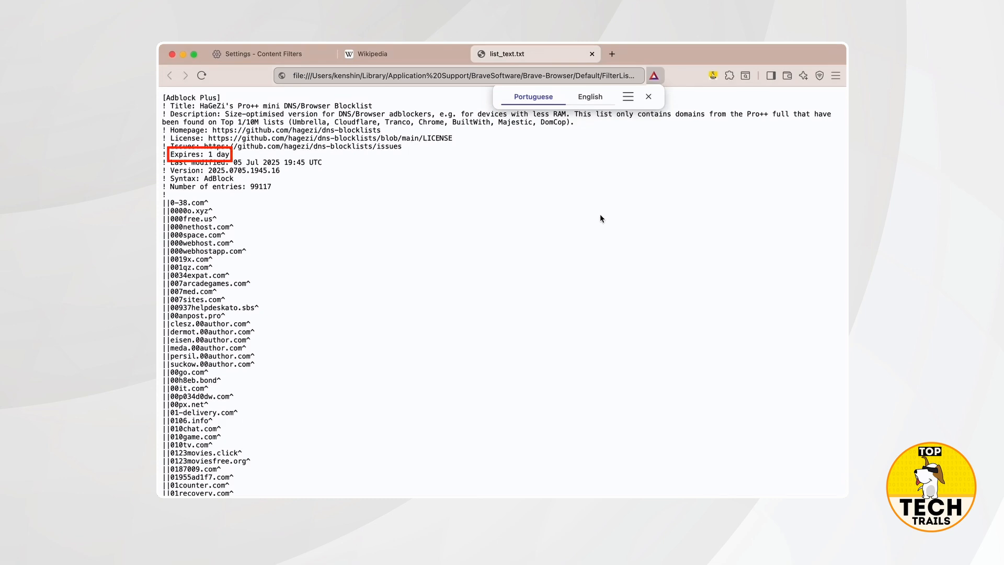
click(302, 53)
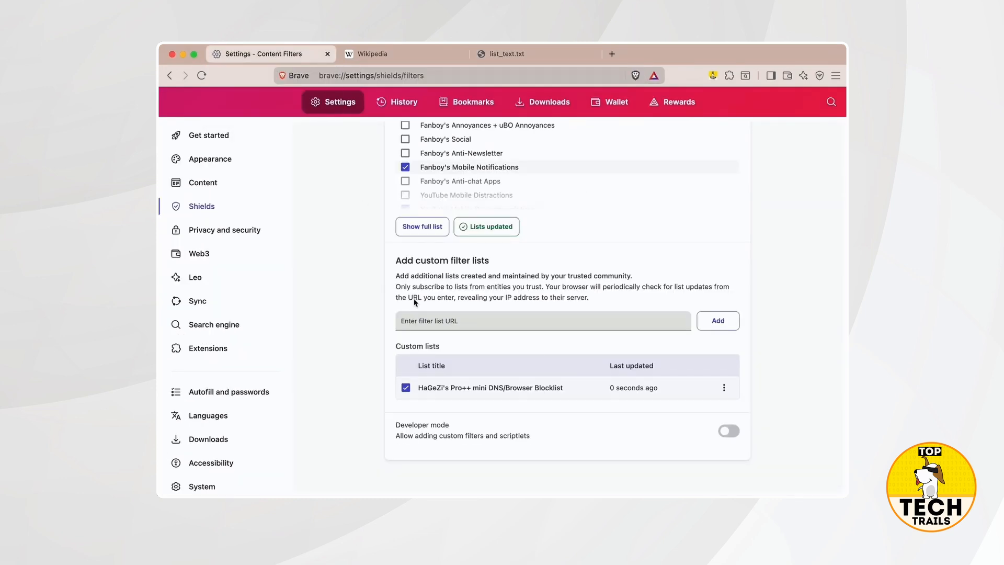
click(723, 388)
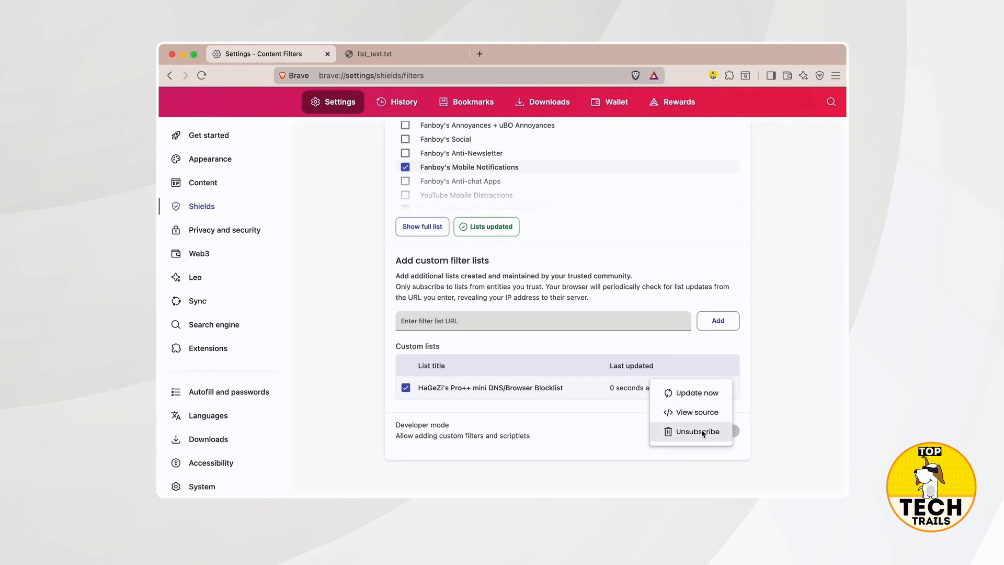
click(702, 432)
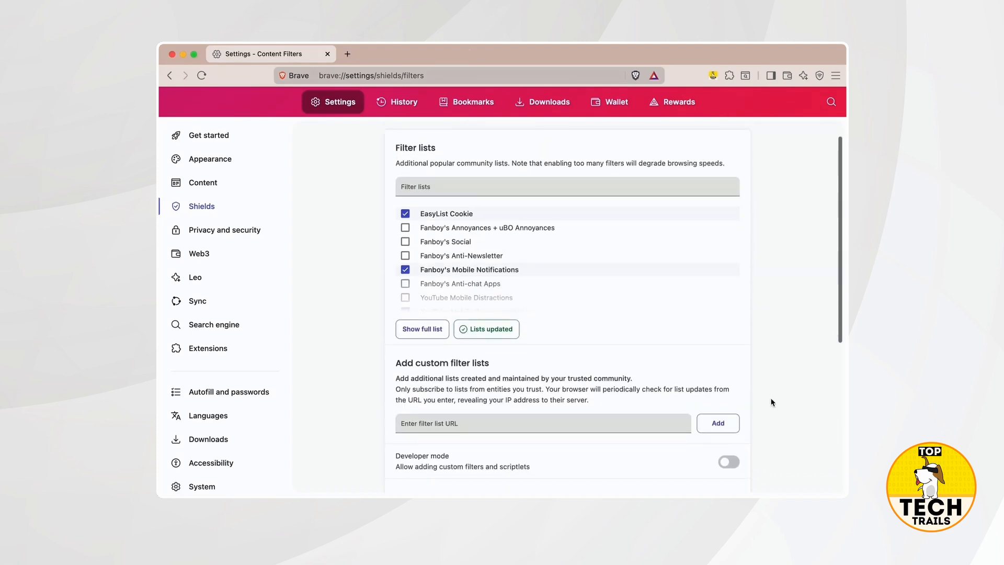
scroll(771, 402, down, 5)
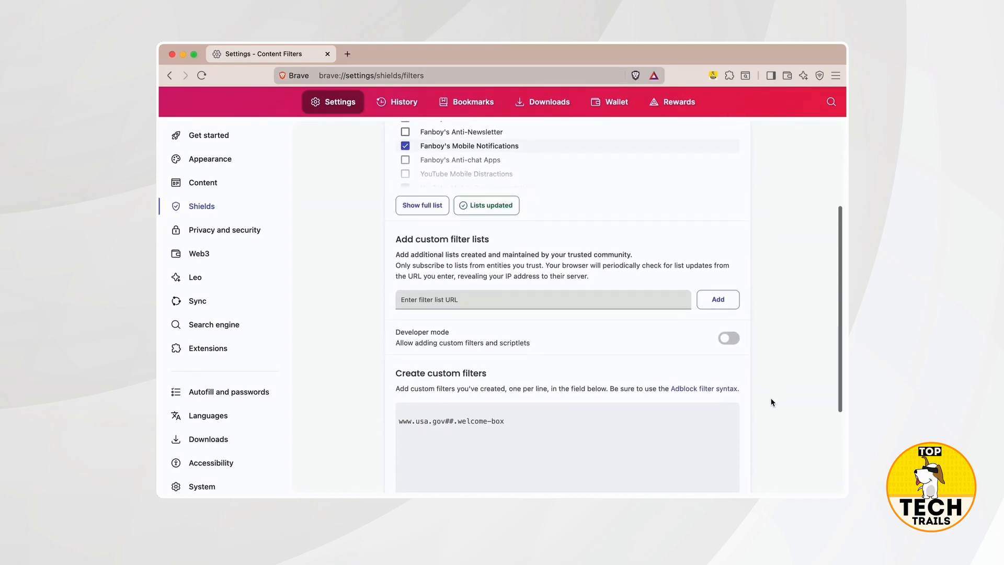
scroll(771, 401, down, 3)
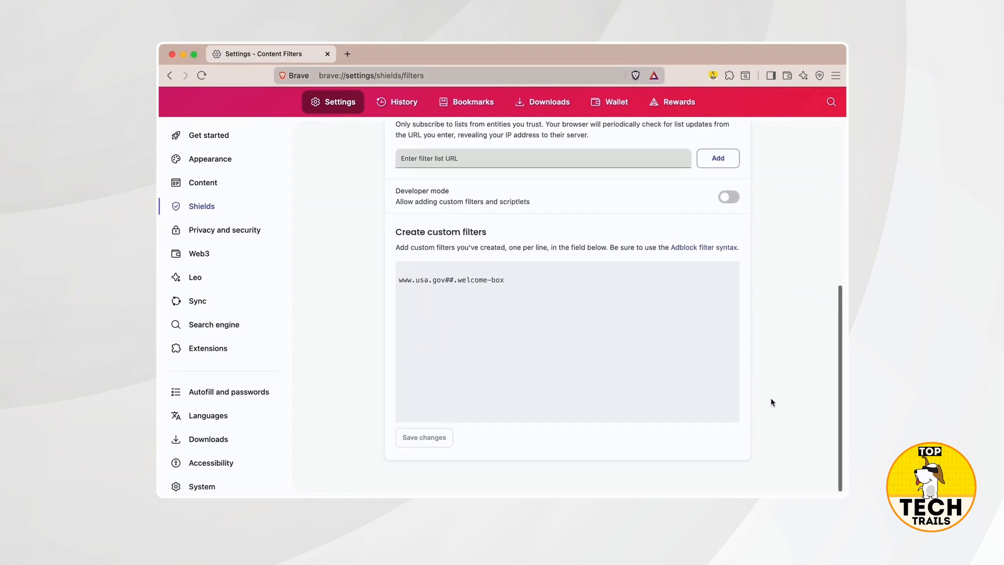
click(728, 197)
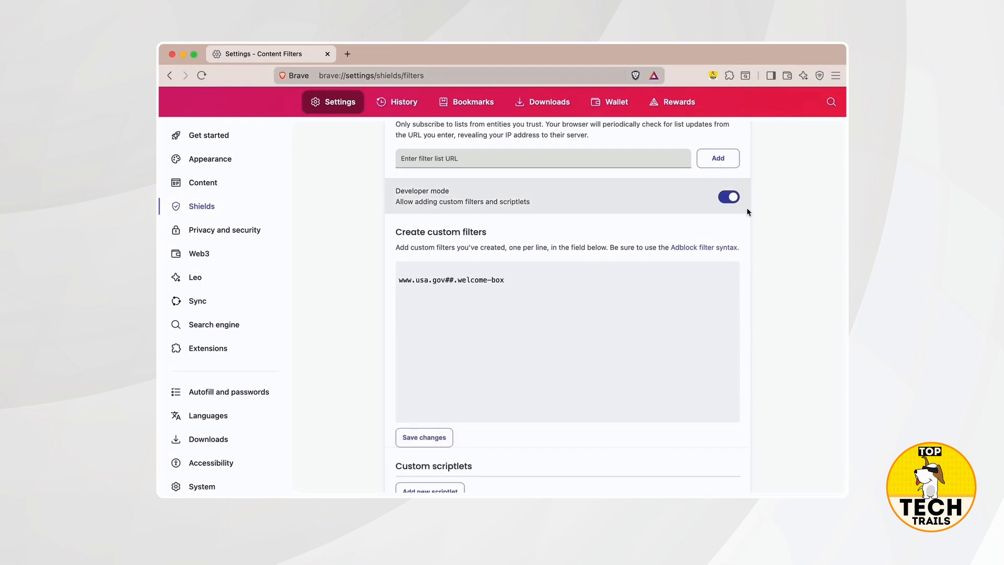
scroll(785, 242, down, 1)
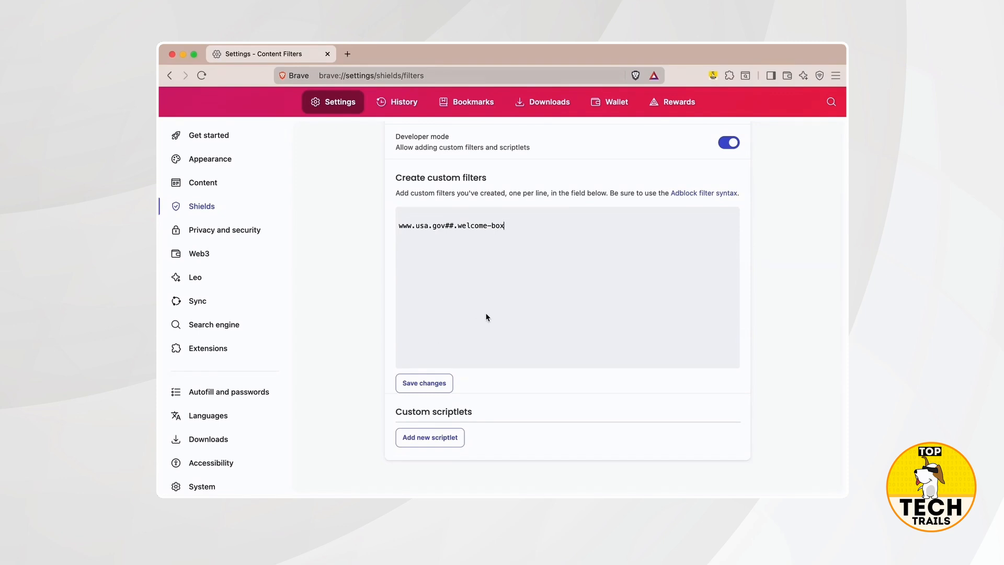
key(super+a)
key(BackSpace)
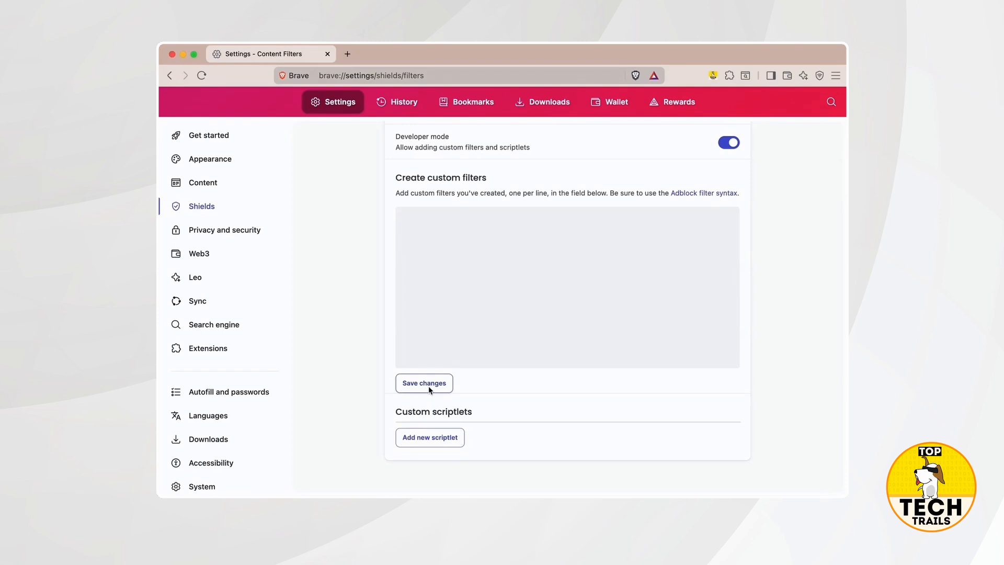
Look at the form for adding a new scriptlet without saving one, and turn Developer mode off
click(434, 437)
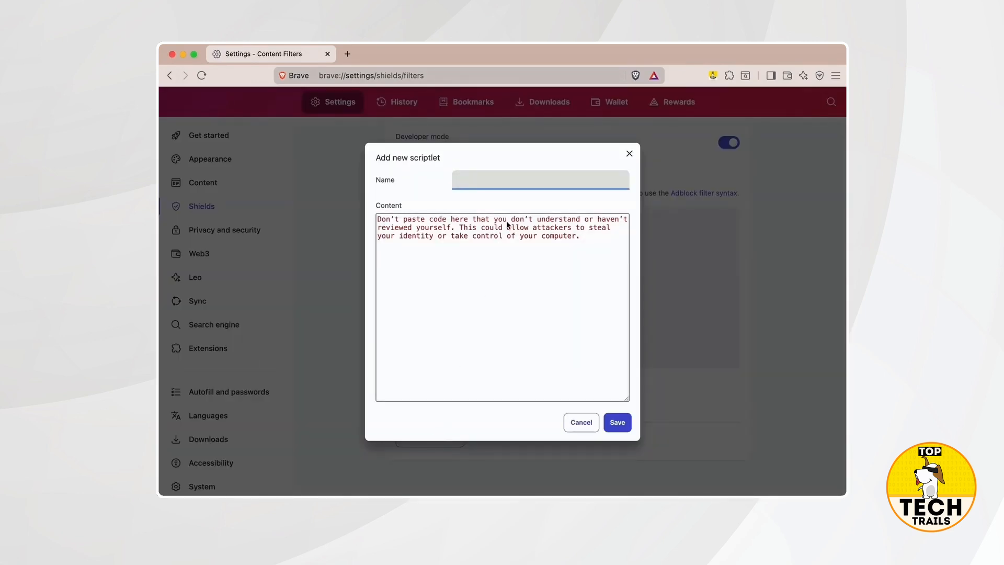
click(590, 428)
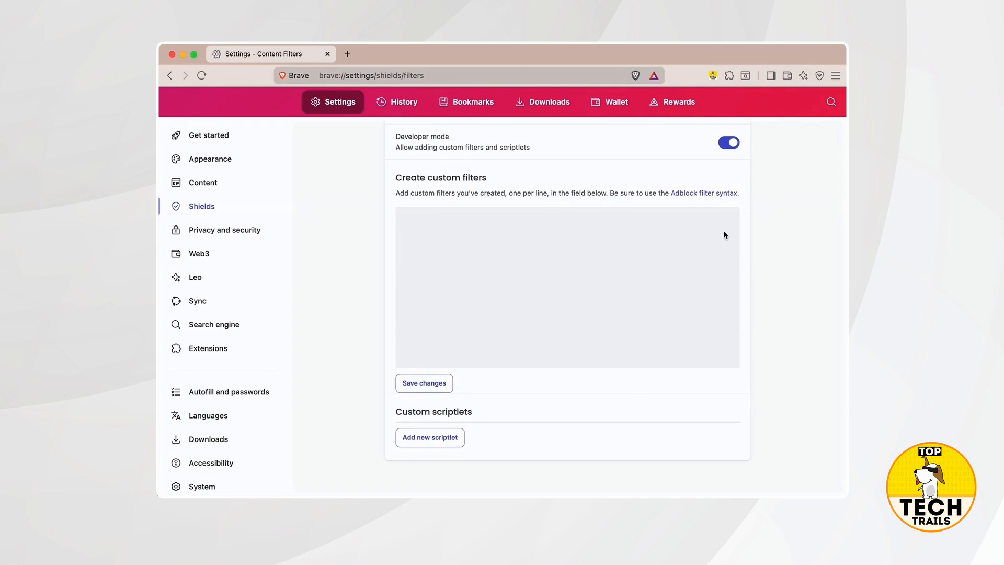
click(728, 142)
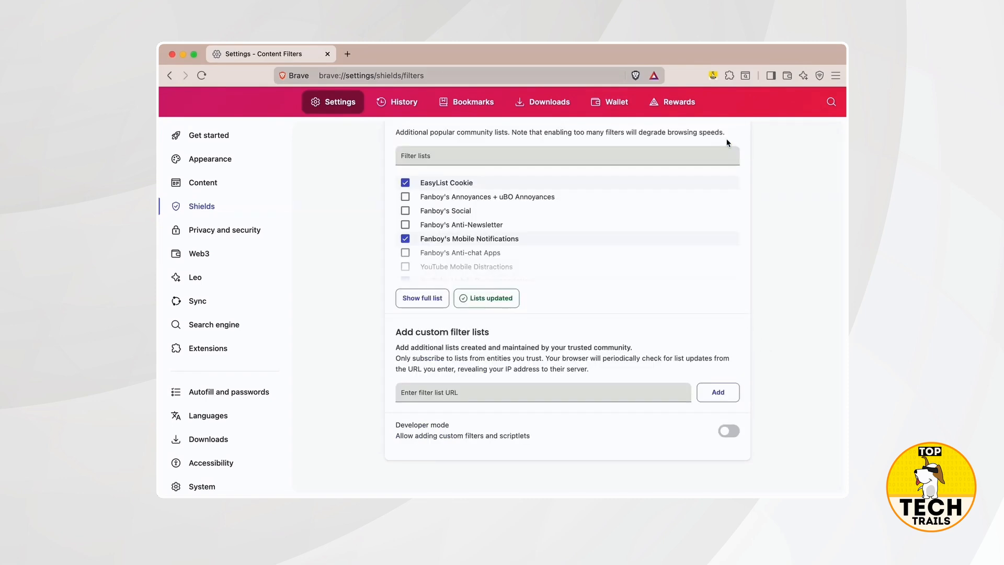
Leave Content Filters, look over the remaining Shields defaults and open the Privacy and security settings
scroll(403, 152, up, 2)
click(396, 145)
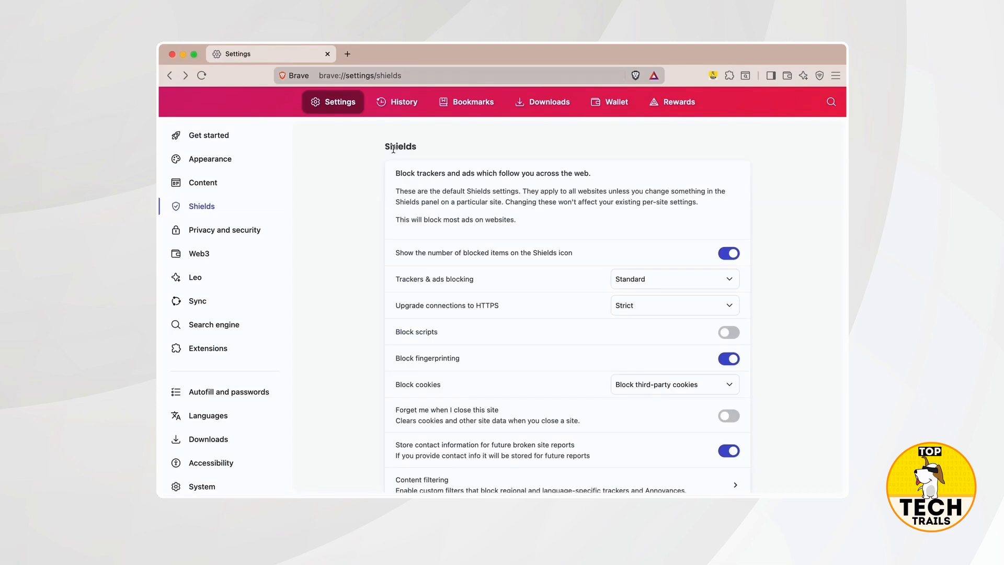
scroll(365, 180, down, 5)
click(215, 230)
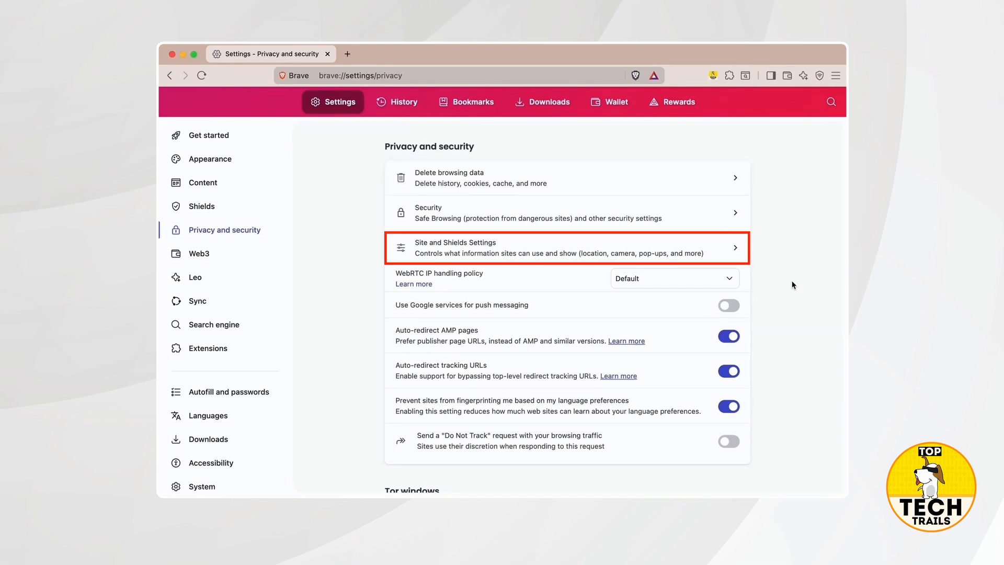
click(635, 154)
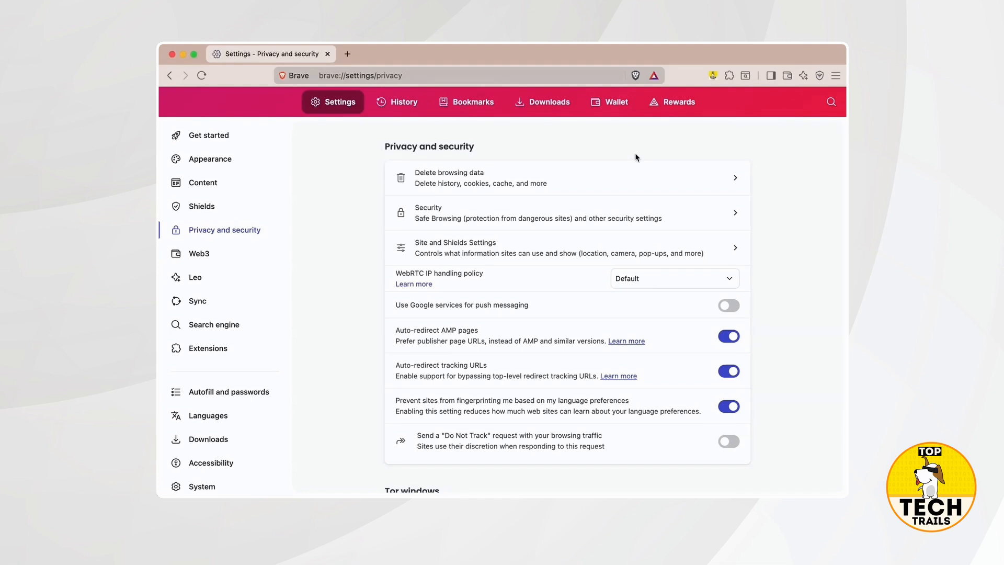
Open Delete browsing data and look through its Basic, Advanced and On exit options
click(695, 169)
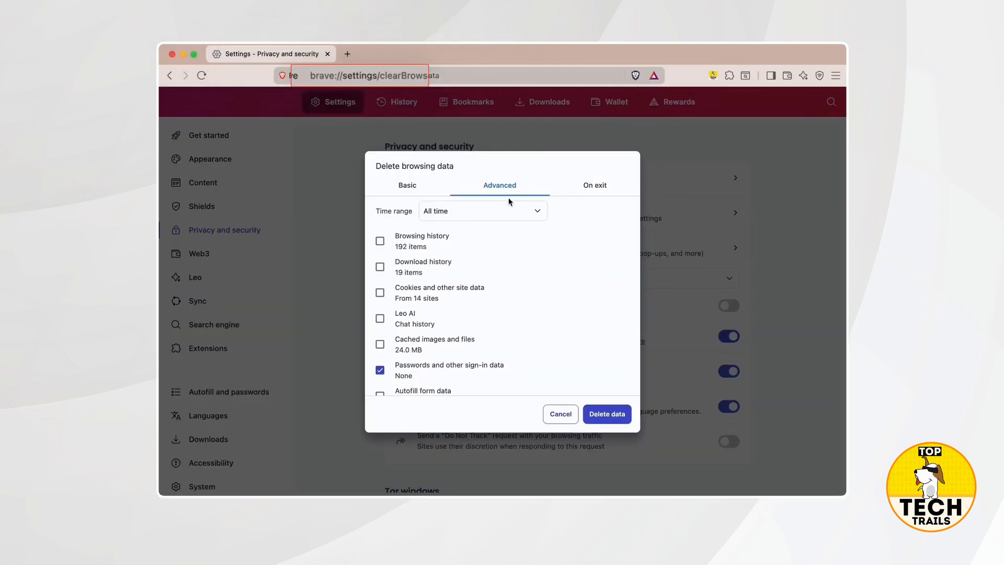
click(412, 186)
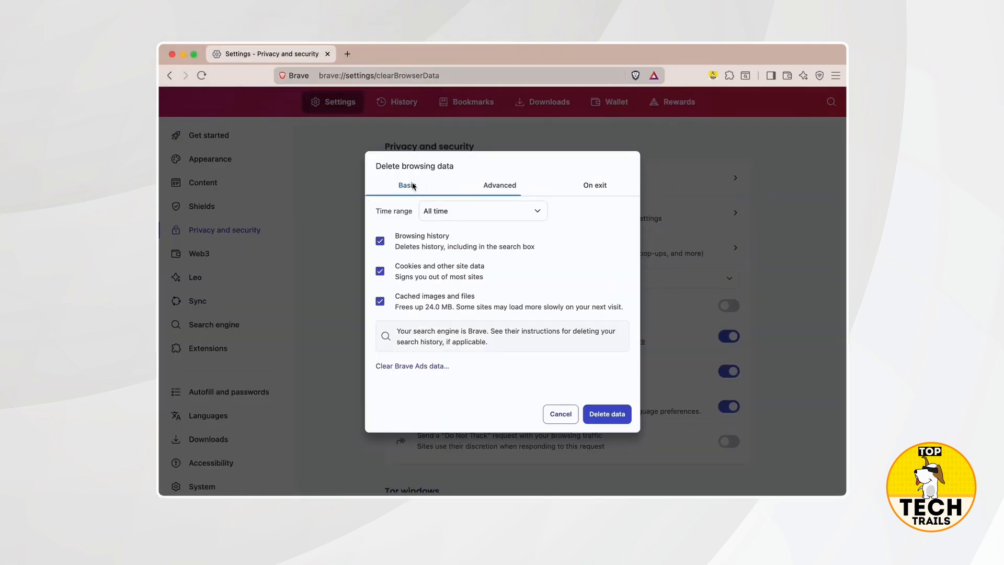
click(506, 187)
click(598, 186)
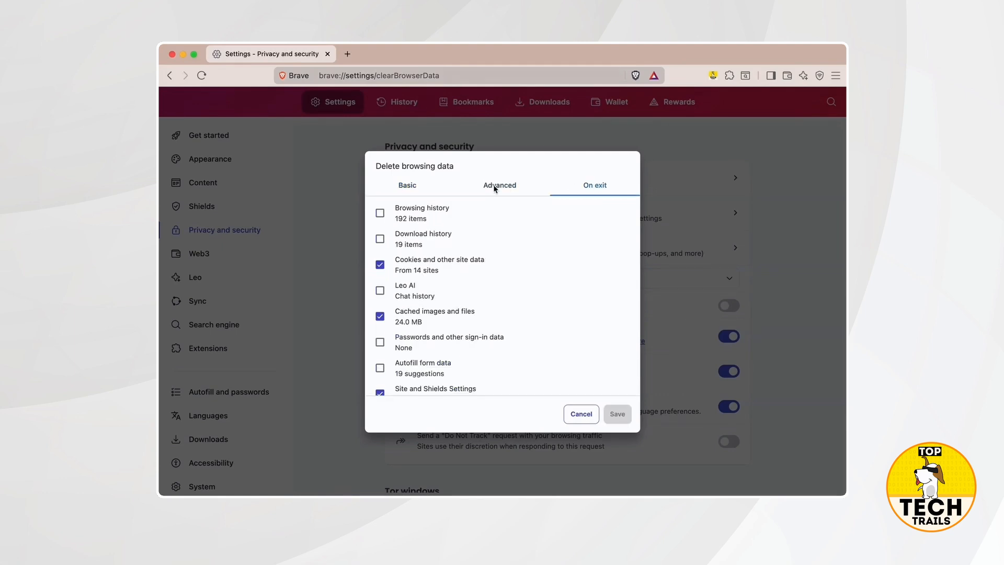
click(411, 189)
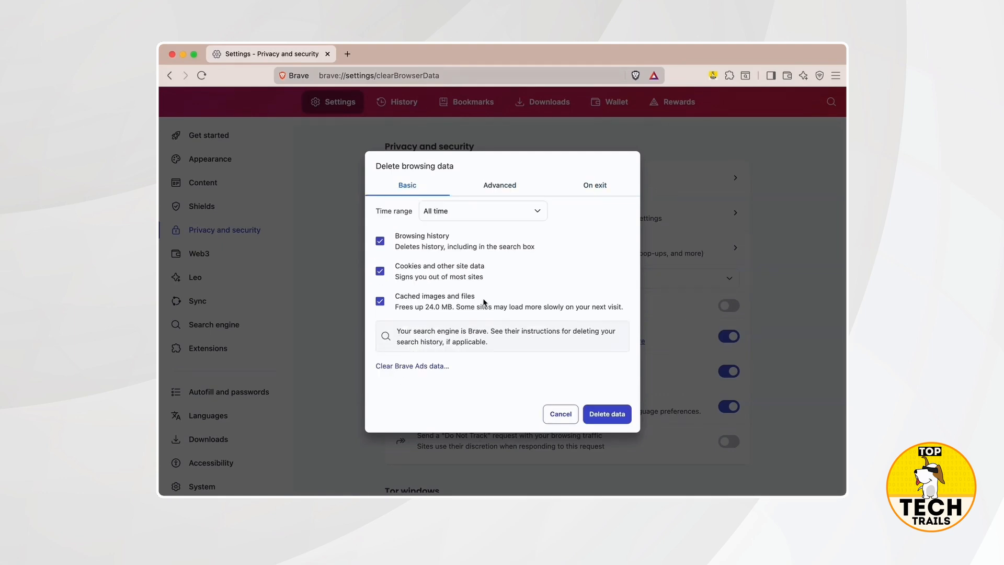
In the Advanced deletion options, toggle Cookies and other site data, Site and Shields Settings, and Hosted app data on and back off
click(500, 188)
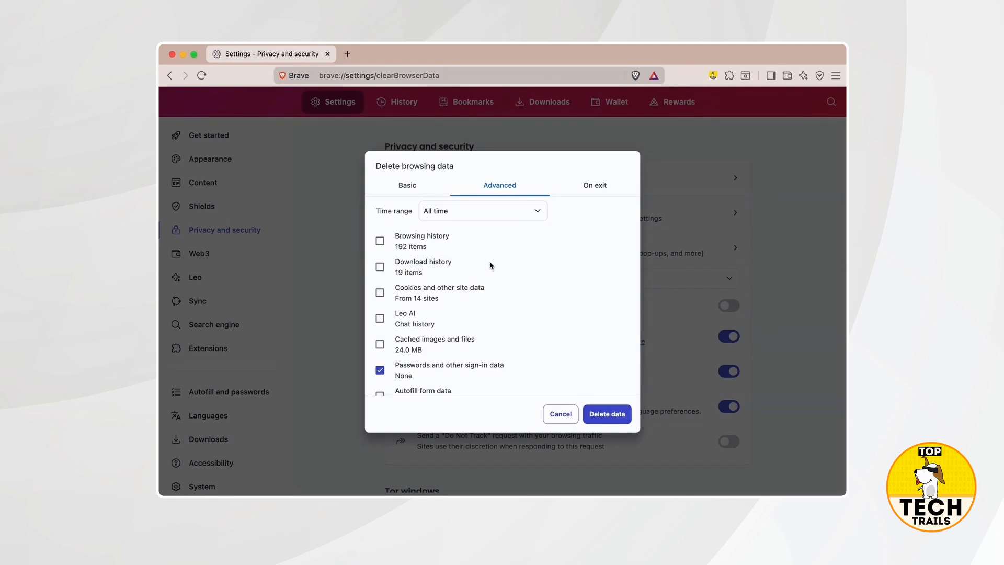
click(473, 289)
scroll(472, 288, down, 3)
click(447, 347)
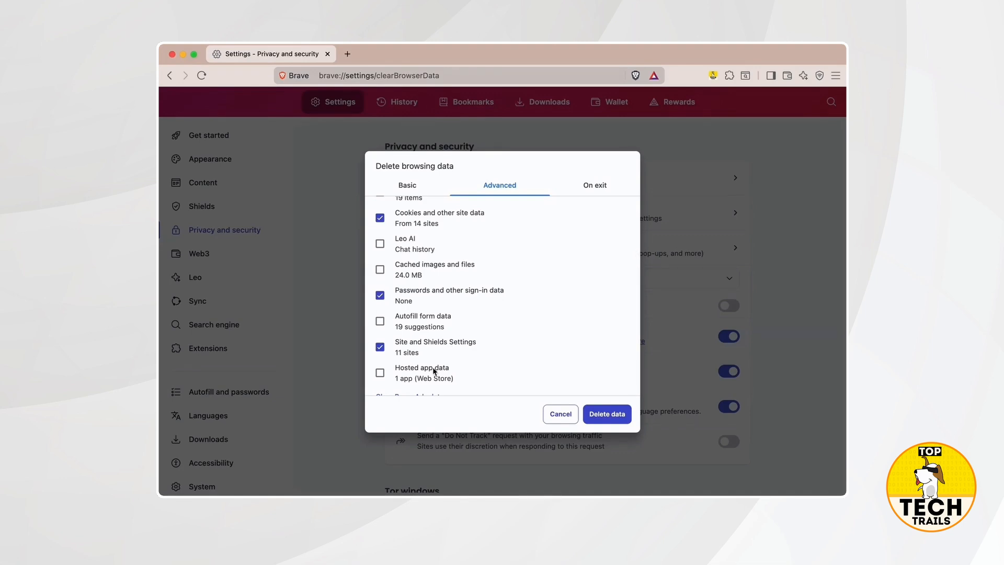
click(434, 369)
click(434, 369)
click(439, 351)
click(452, 215)
scroll(500, 245, up, 3)
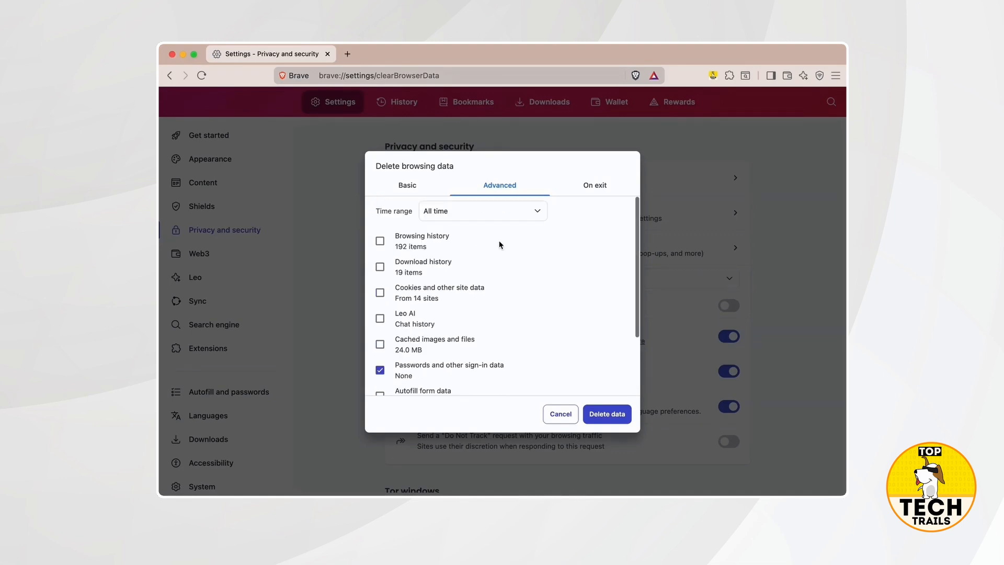
Set the Advanced time range to Last 24 hours and select Cookies and other site data, Site and Shields Settings, and Hosted app data
click(485, 211)
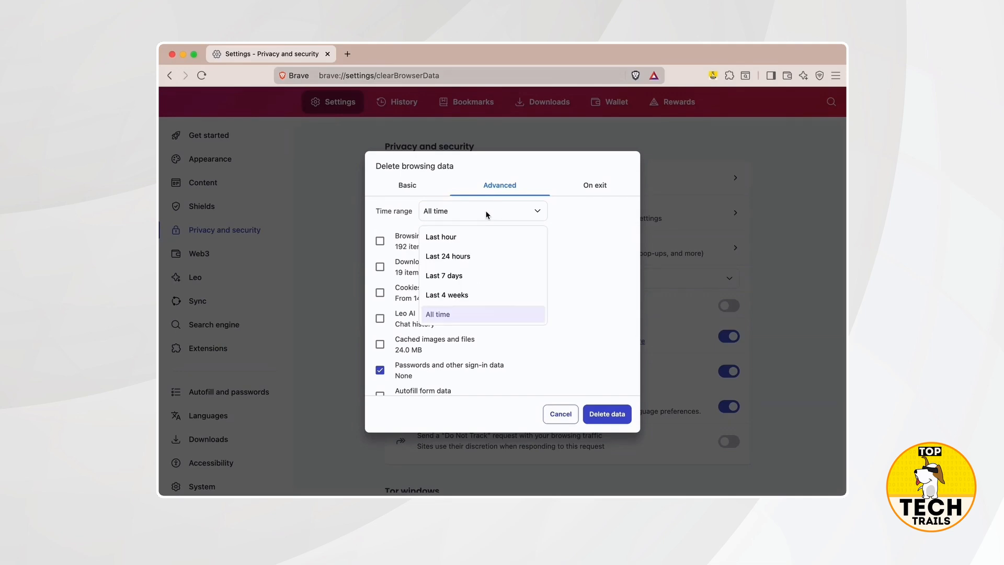
click(484, 254)
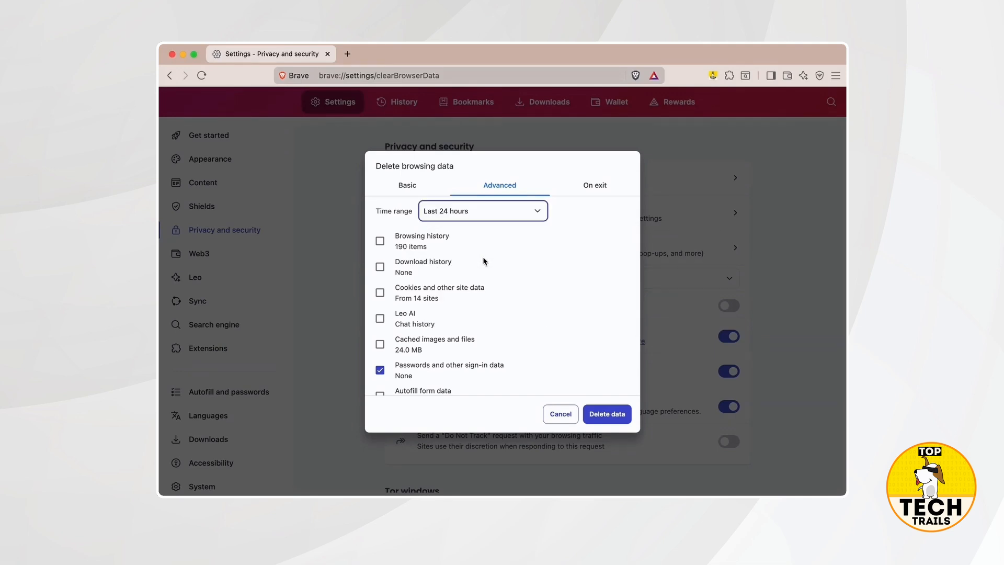
click(462, 286)
scroll(463, 285, down, 3)
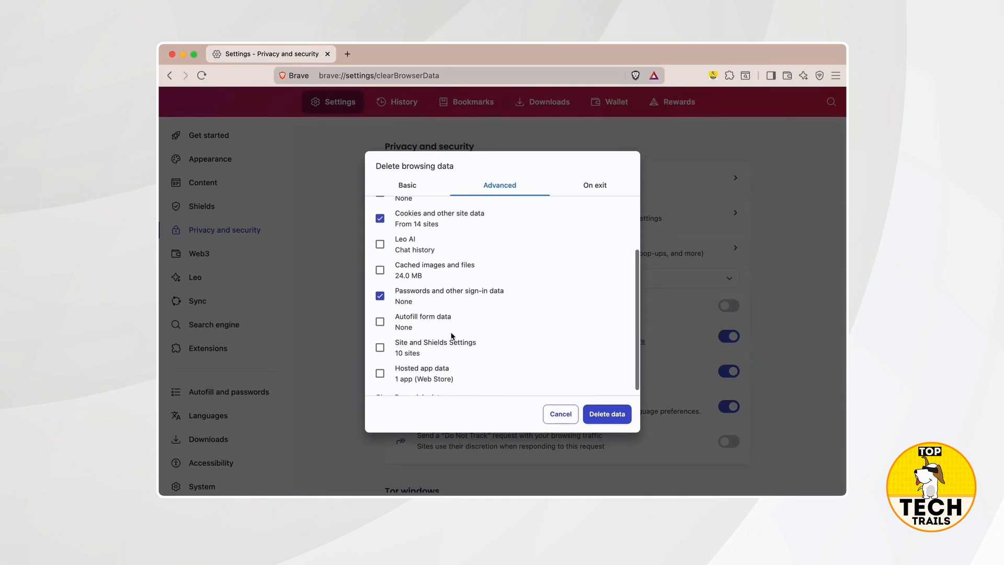
click(448, 347)
click(438, 381)
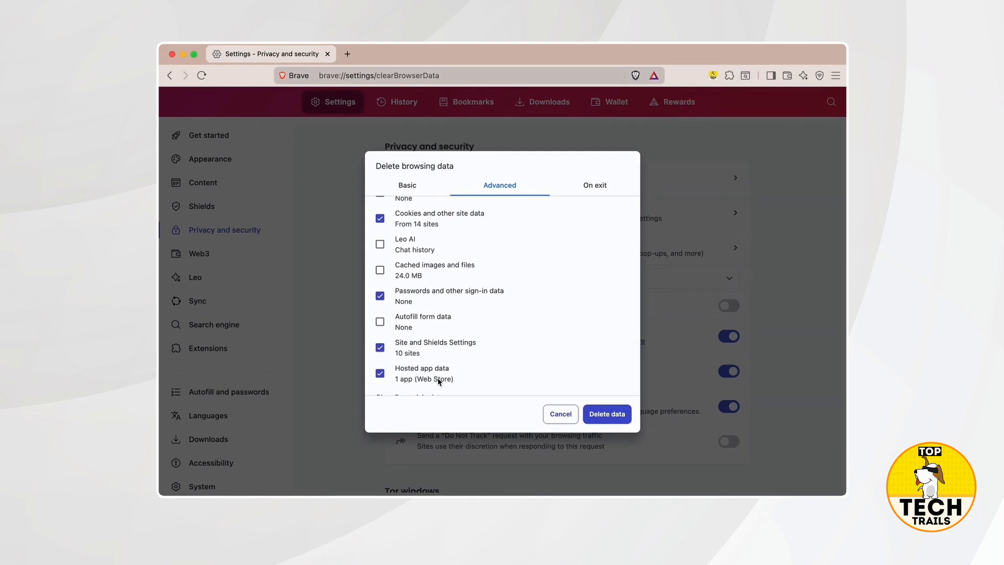
scroll(520, 328, down, 1)
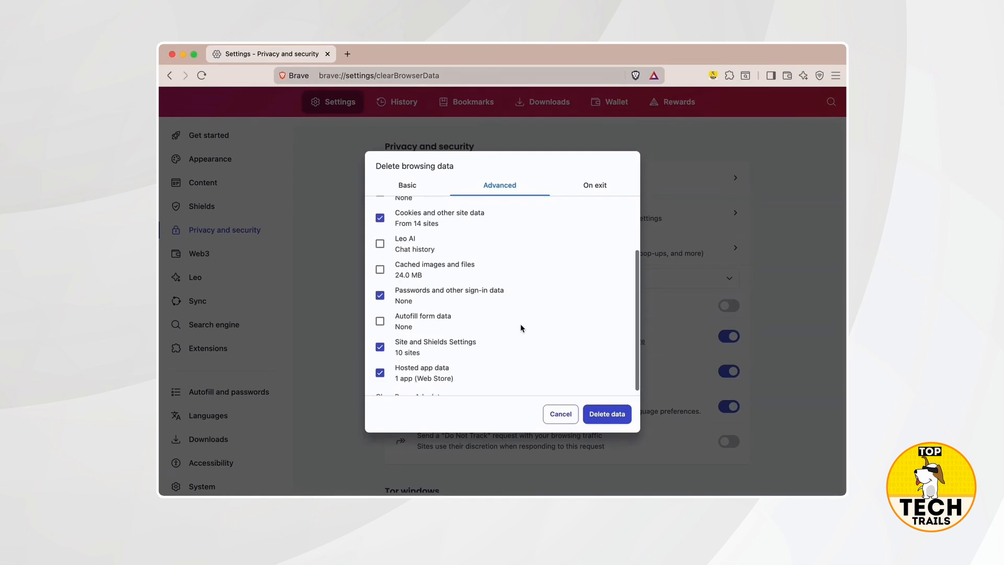
Deselect Hosted app data, Site and Shields Settings, and Cookies and other site data in the Advanced deletion options
click(432, 372)
click(433, 339)
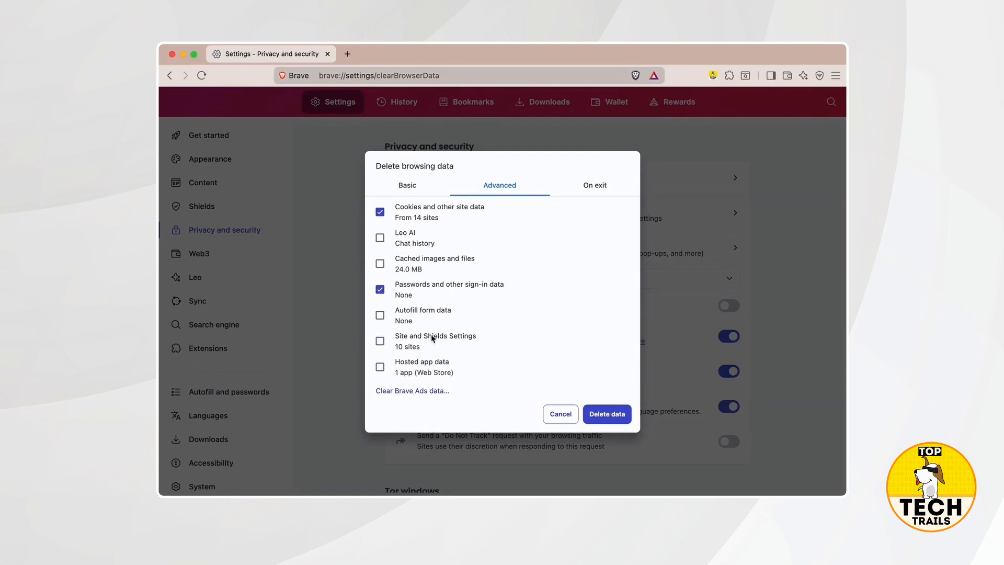
click(439, 219)
In the On exit options, deselect Cookies and other site data, Hosted app data, and Site and Shields Settings, and save
click(599, 187)
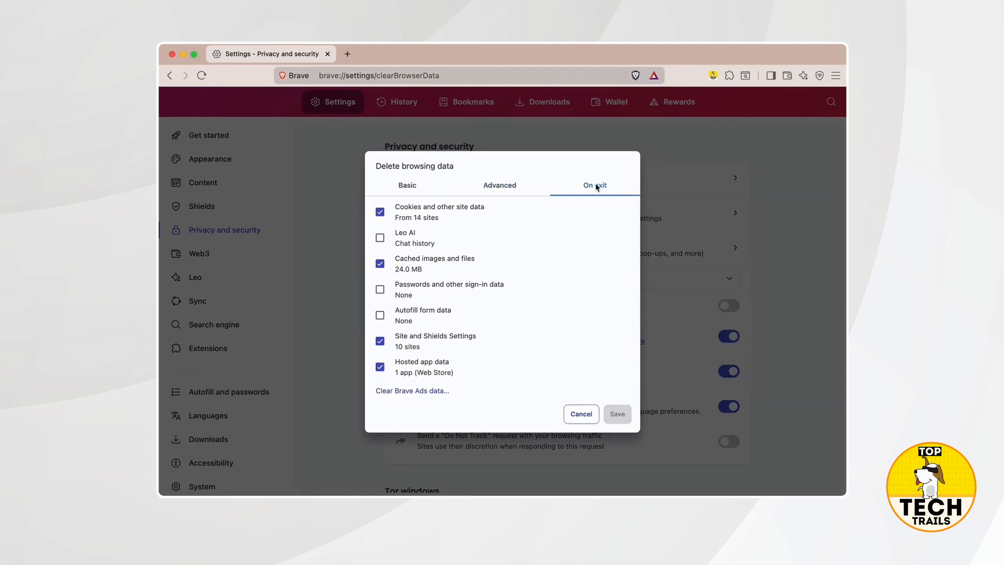
click(471, 214)
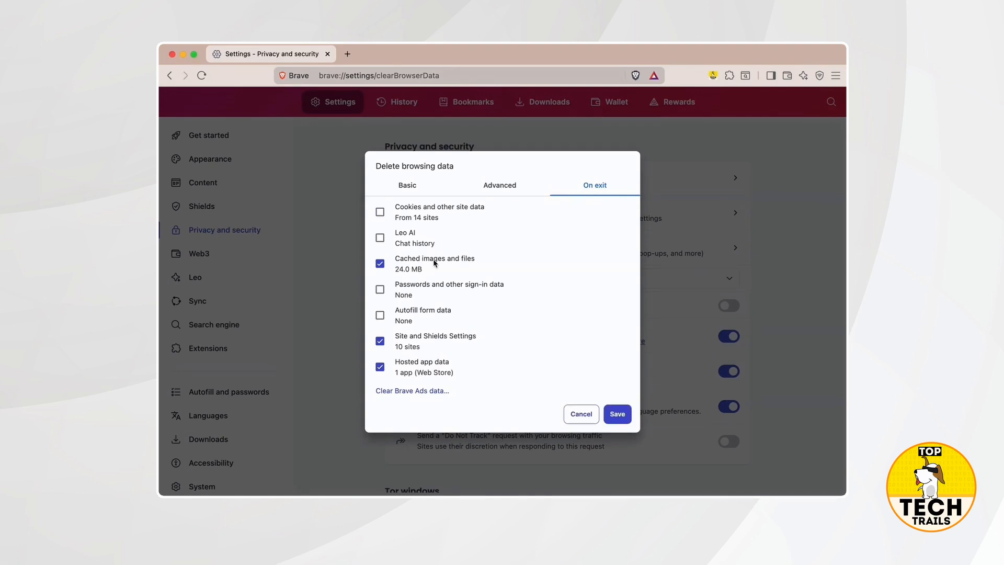
click(413, 368)
click(473, 344)
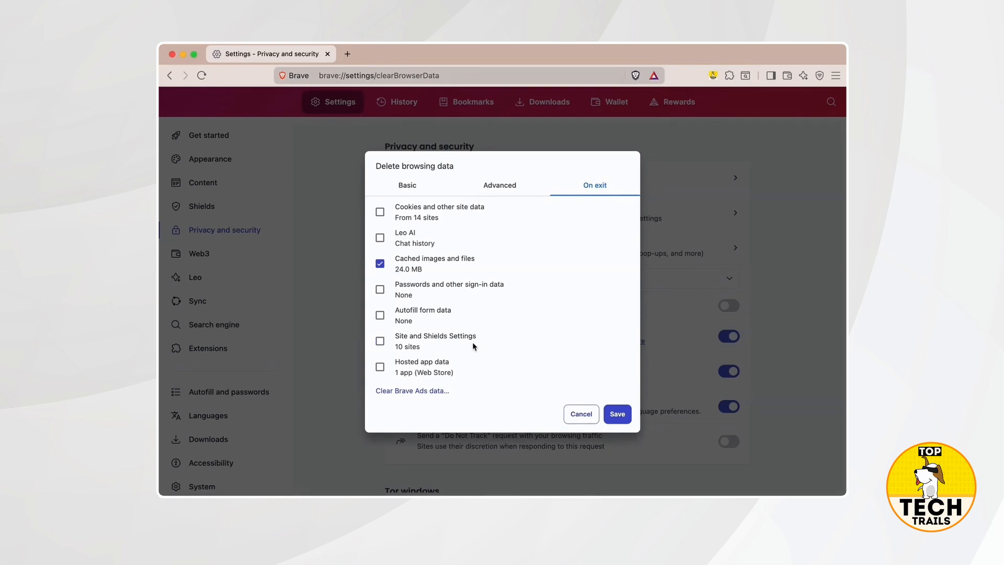
click(618, 414)
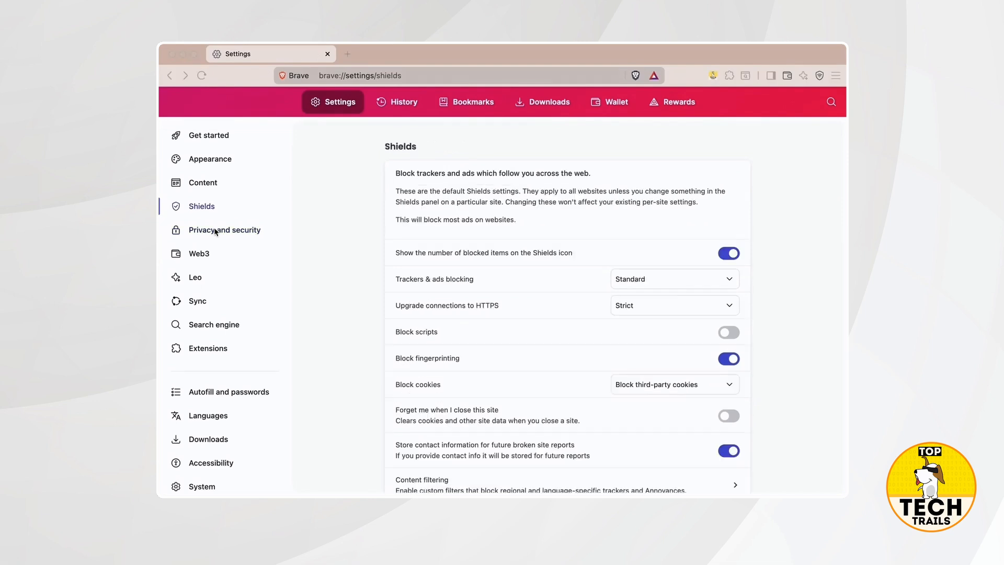
Open the Shields status list under Site and Shields Settings in the Privacy and security settings
click(213, 229)
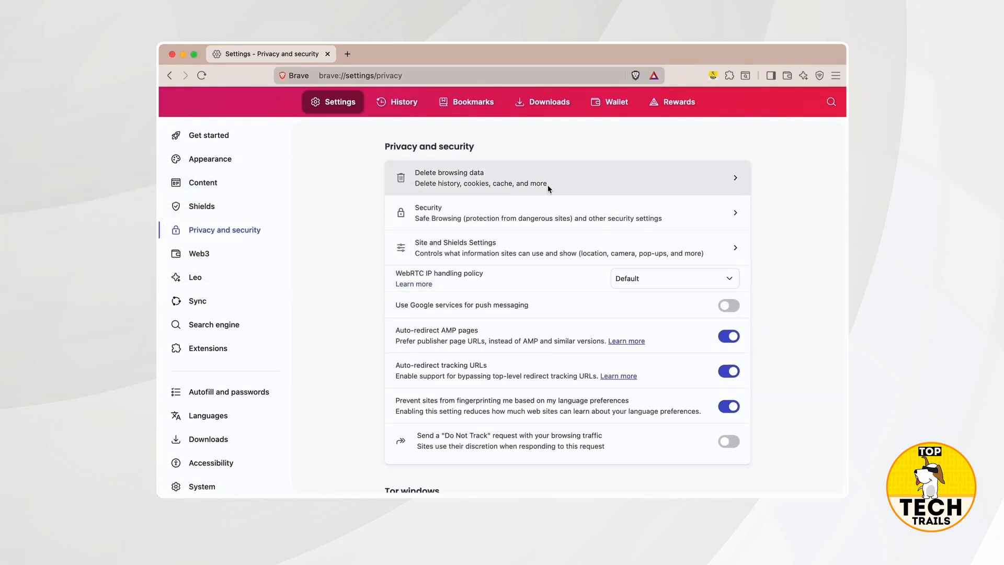
click(669, 244)
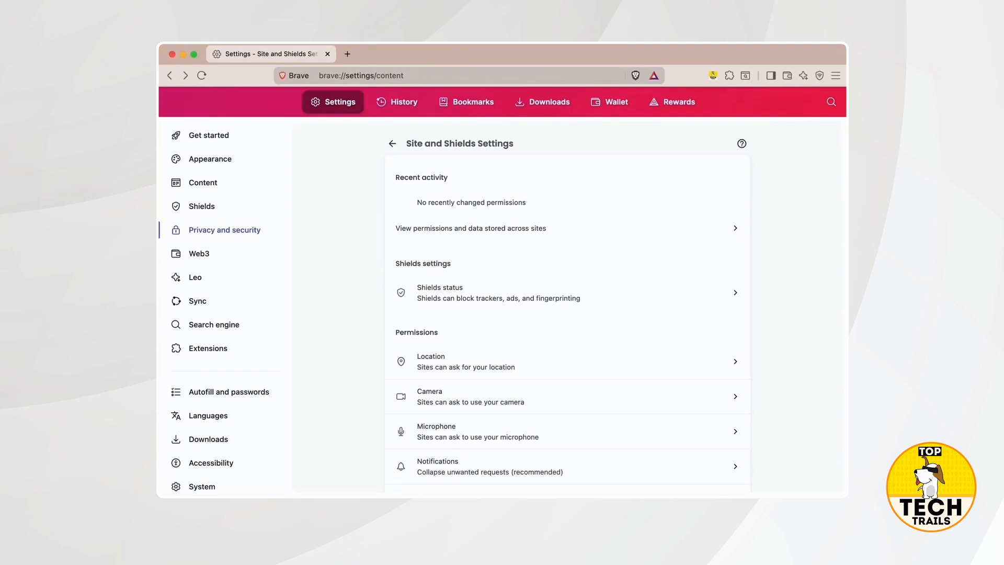
click(568, 303)
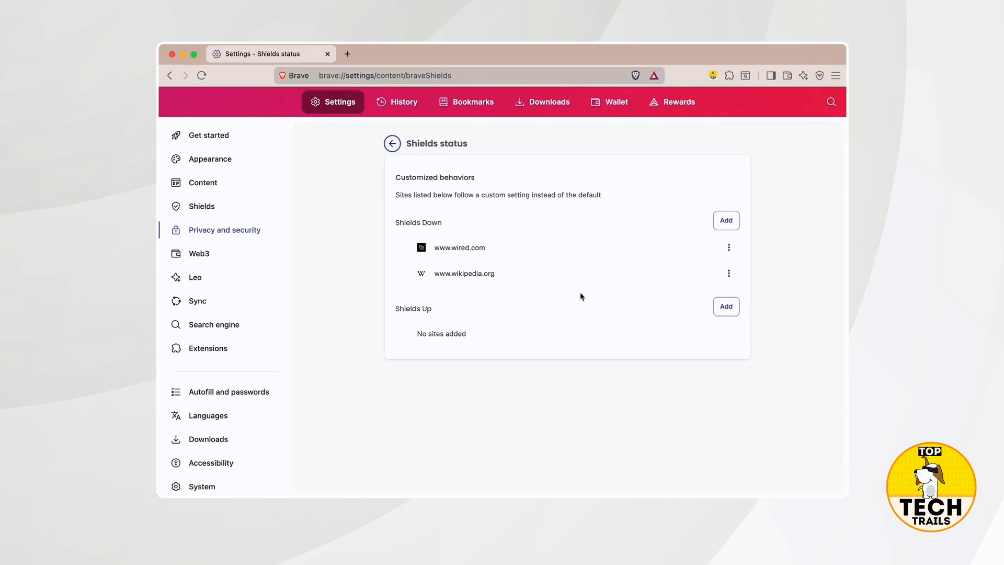
click(729, 248)
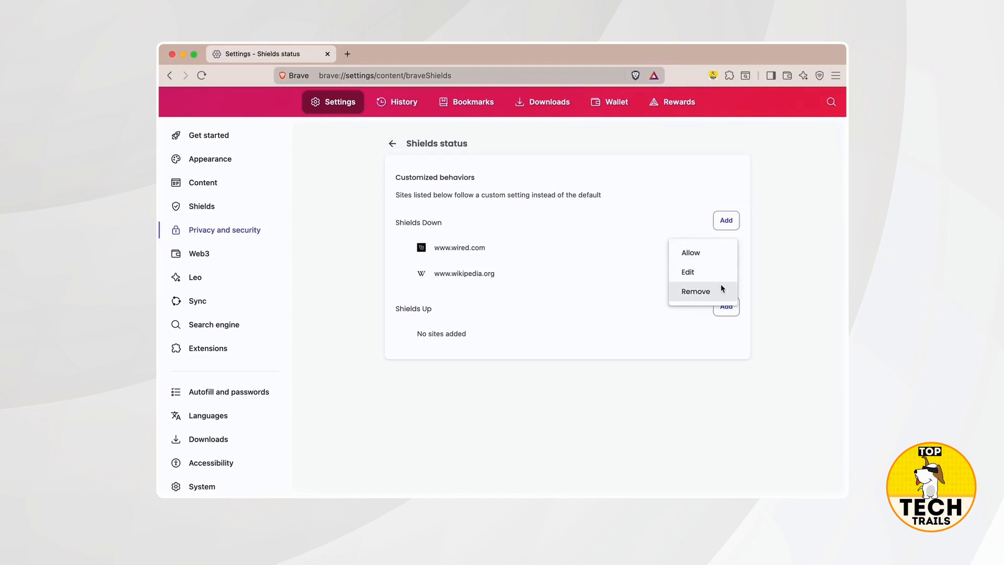
click(714, 254)
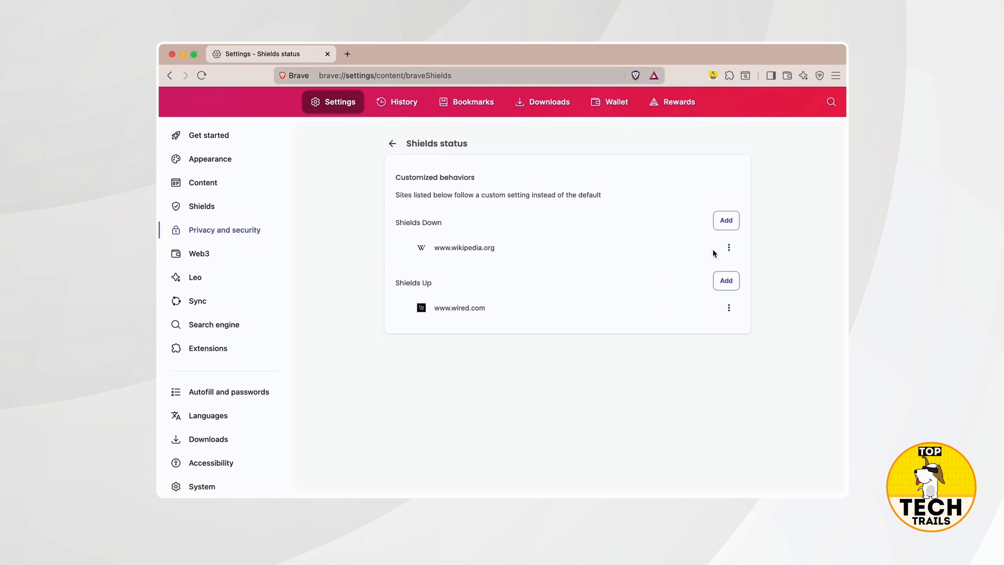
click(728, 307)
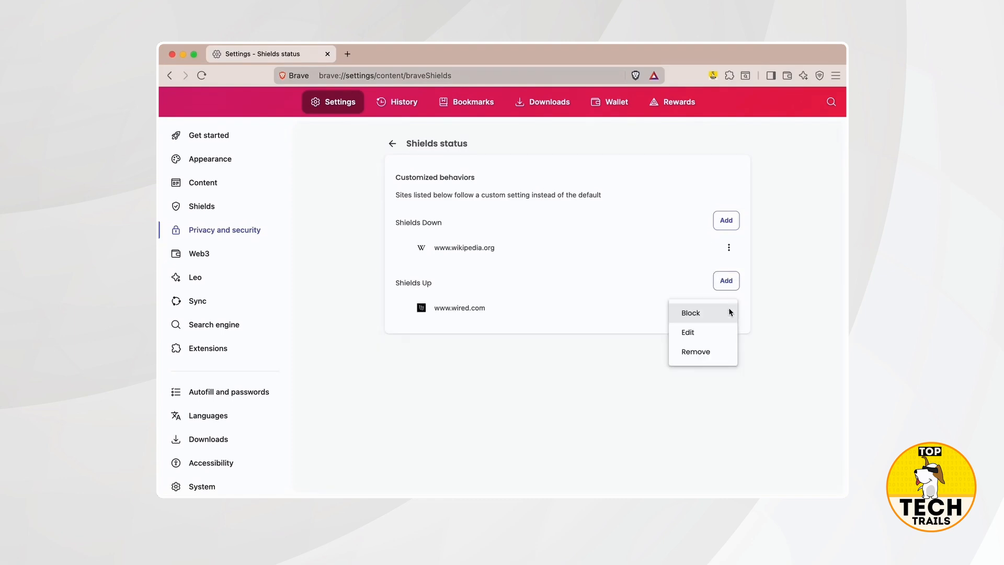
click(730, 312)
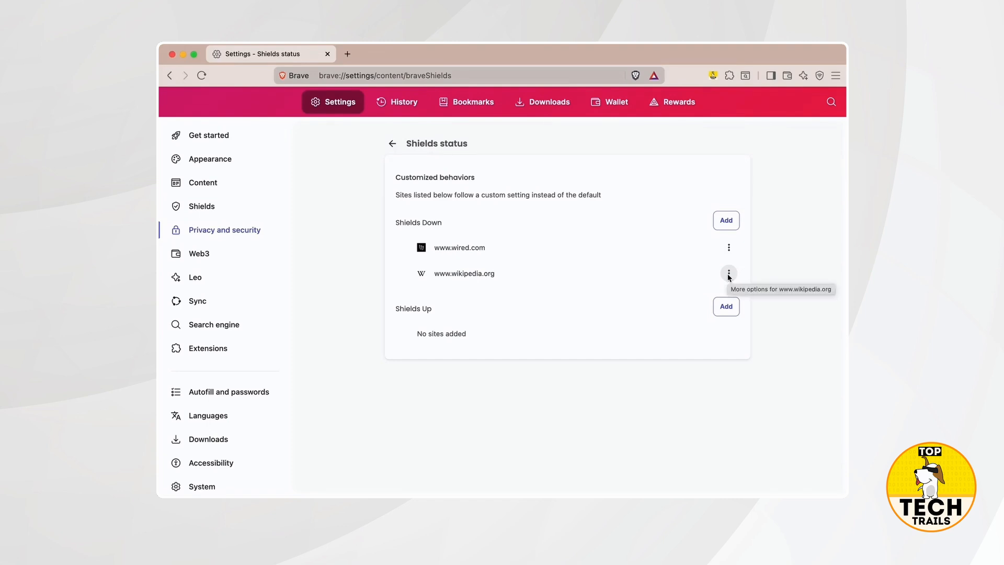
click(729, 247)
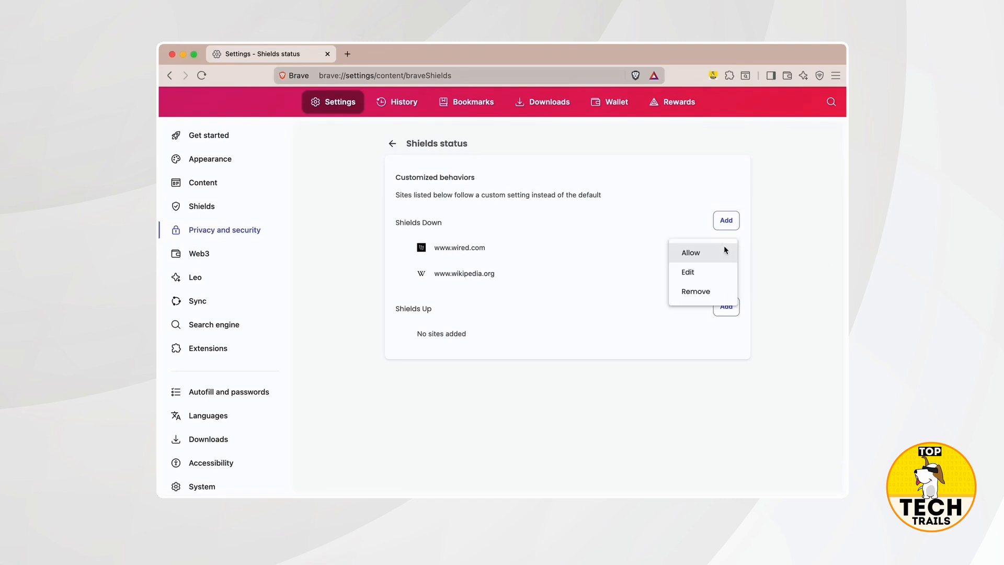
click(700, 271)
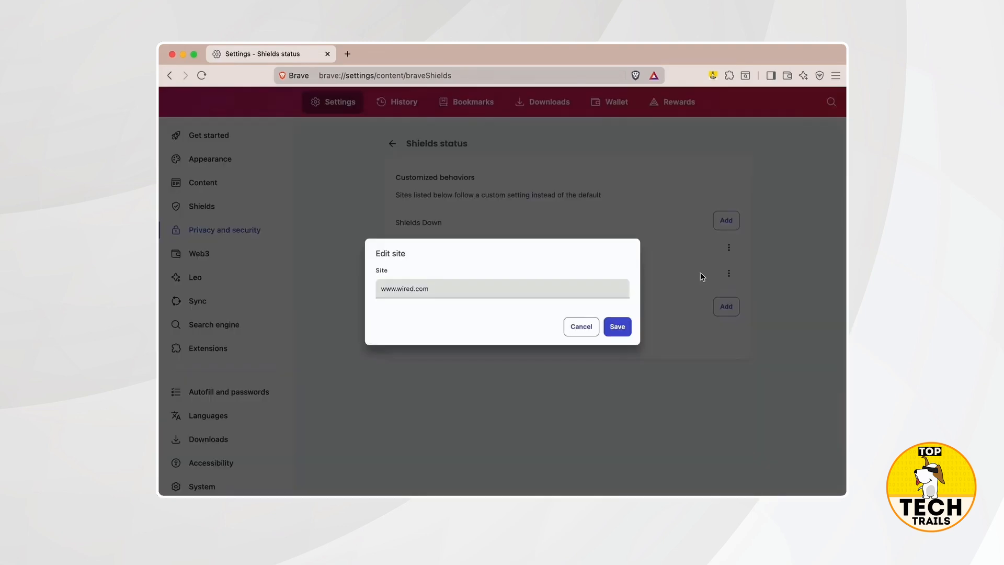
click(581, 328)
click(729, 248)
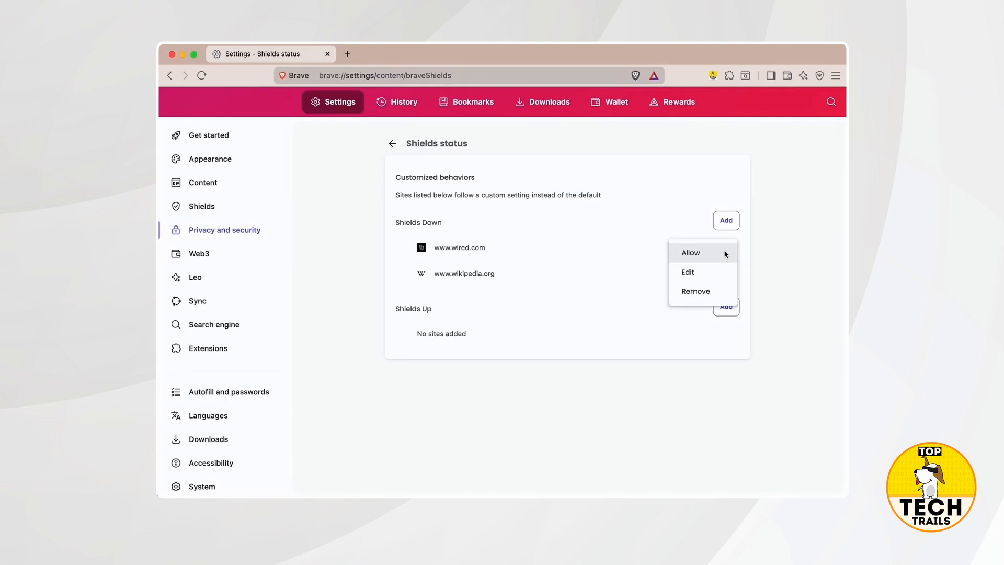
click(708, 291)
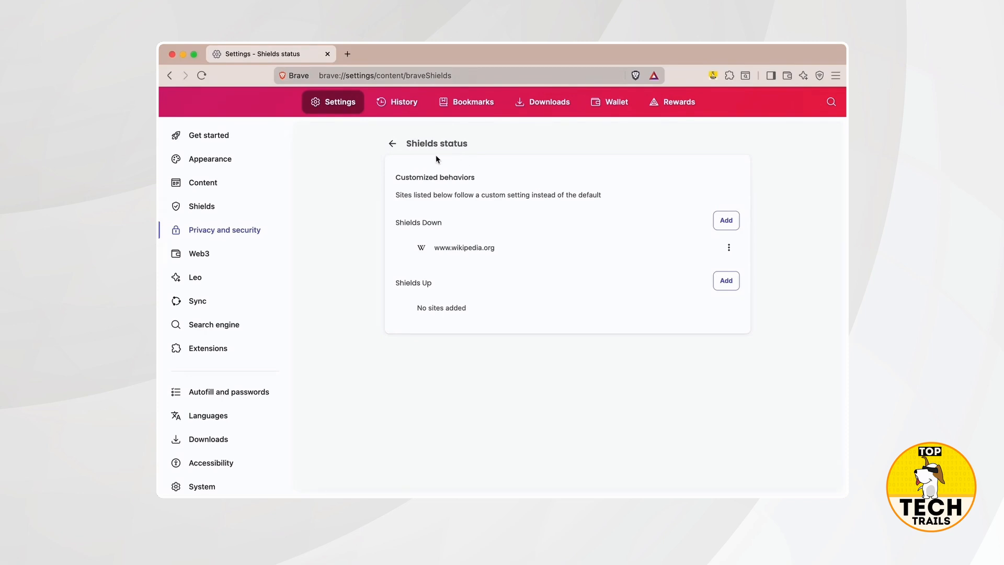
click(391, 144)
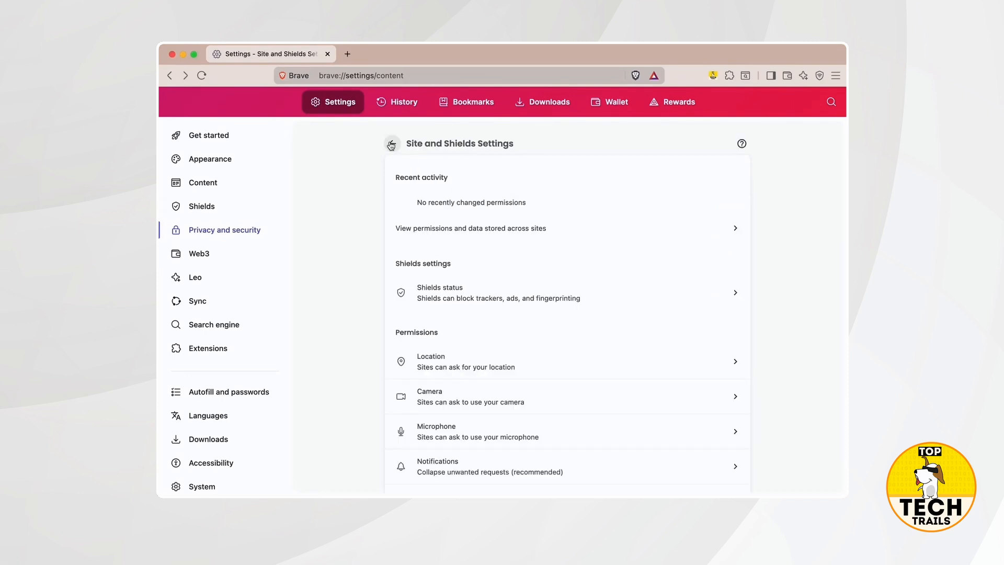
scroll(519, 275, down, 3)
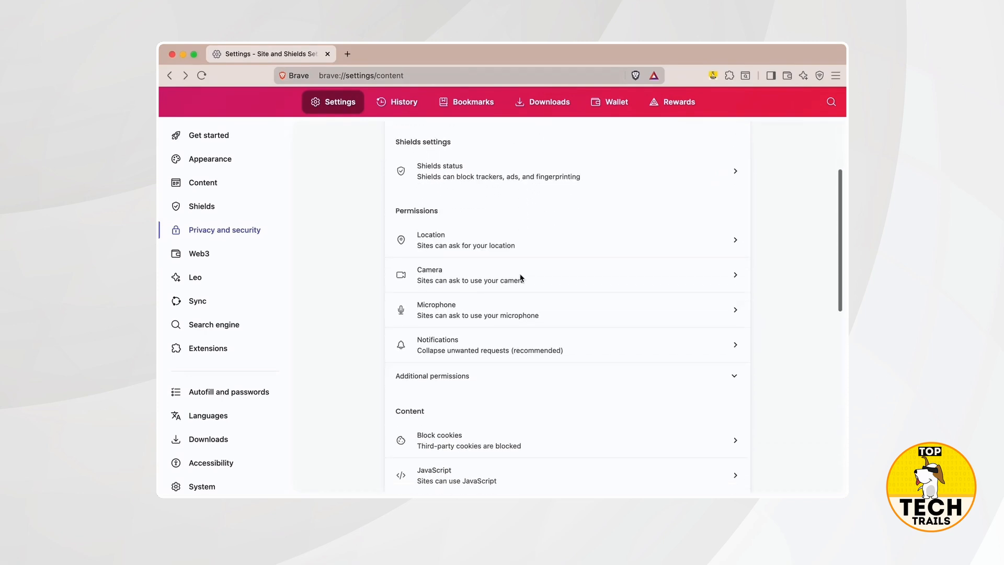
scroll(520, 278, down, 3)
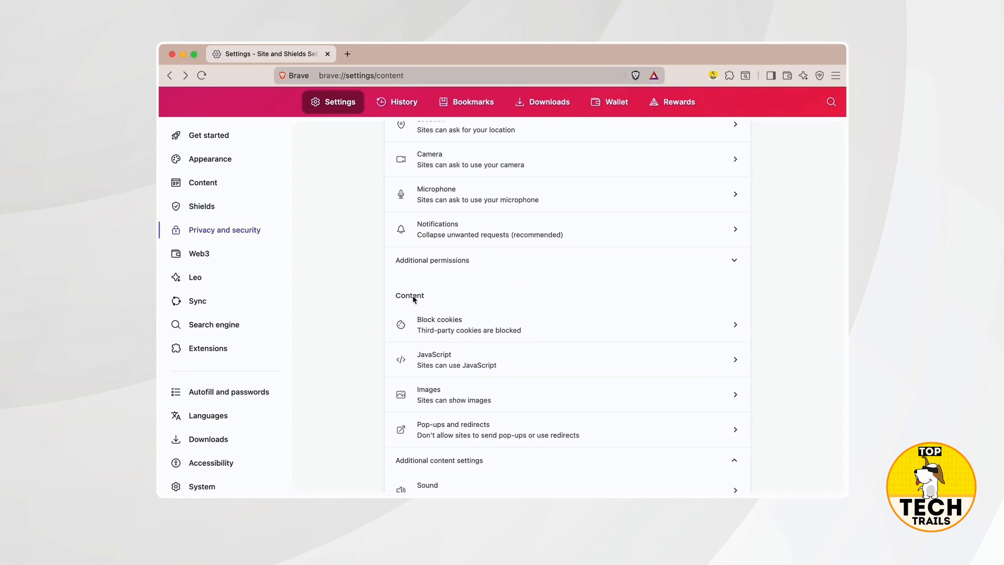
click(700, 364)
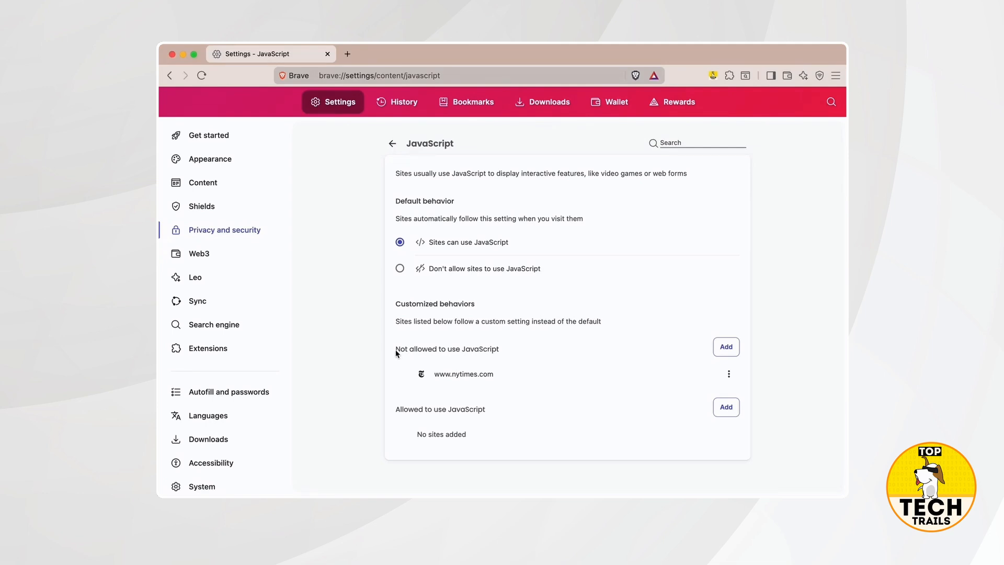
drag(396, 353, 452, 374)
click(488, 372)
click(728, 374)
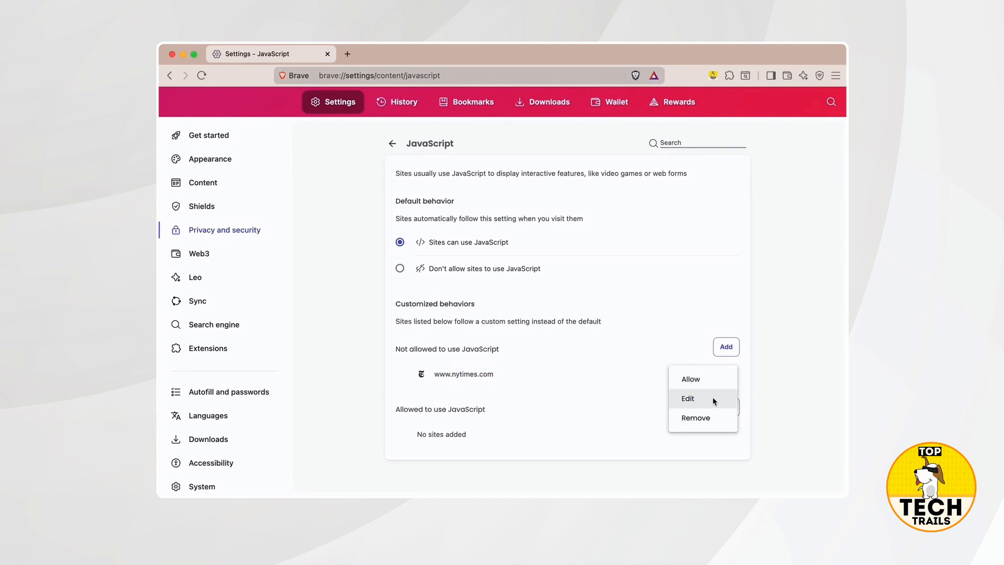
click(697, 287)
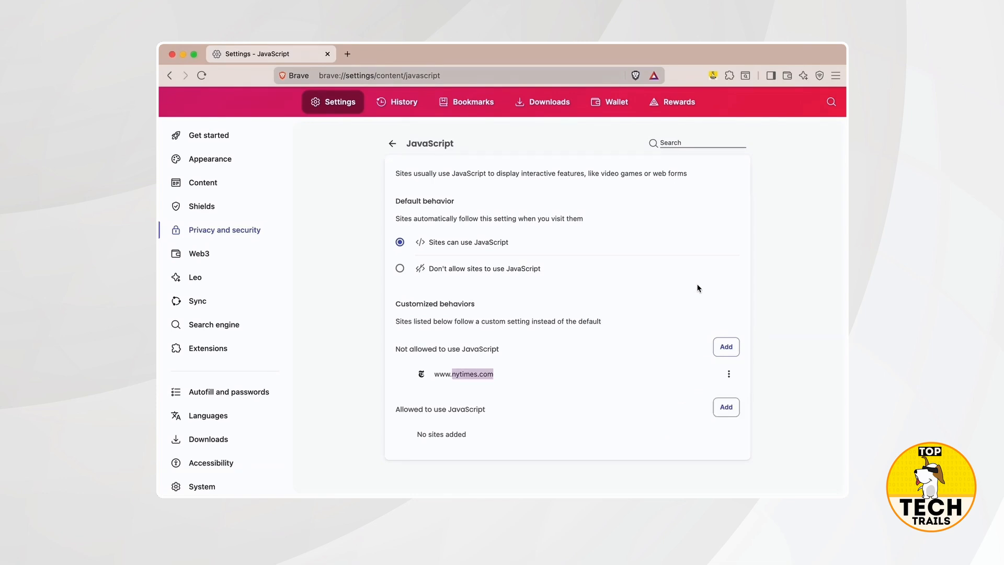
Leave the JavaScript settings, open the permissions and data stored across sites, and search the list for nytimes
click(392, 144)
scroll(419, 293, up, 5)
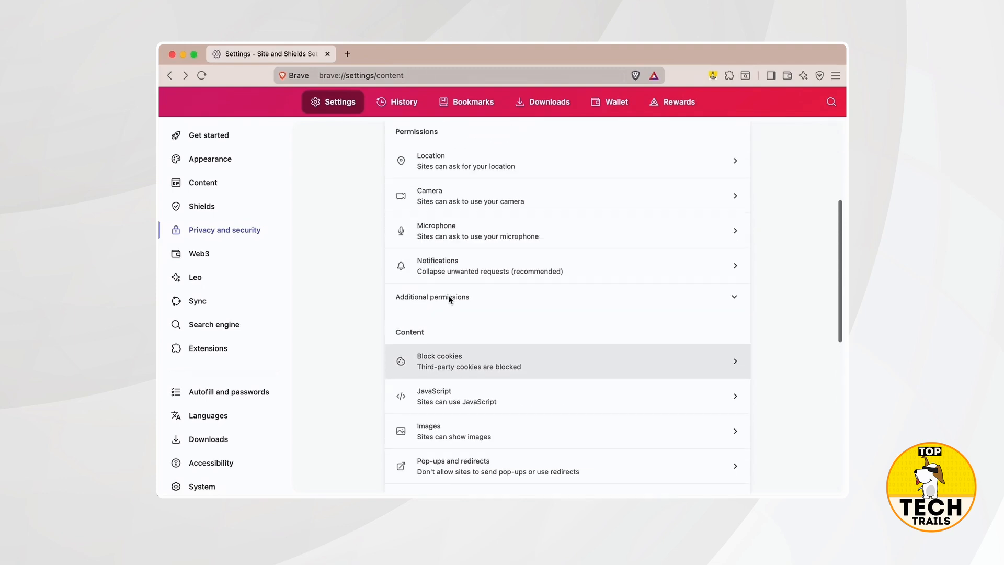
scroll(449, 298, up, 3)
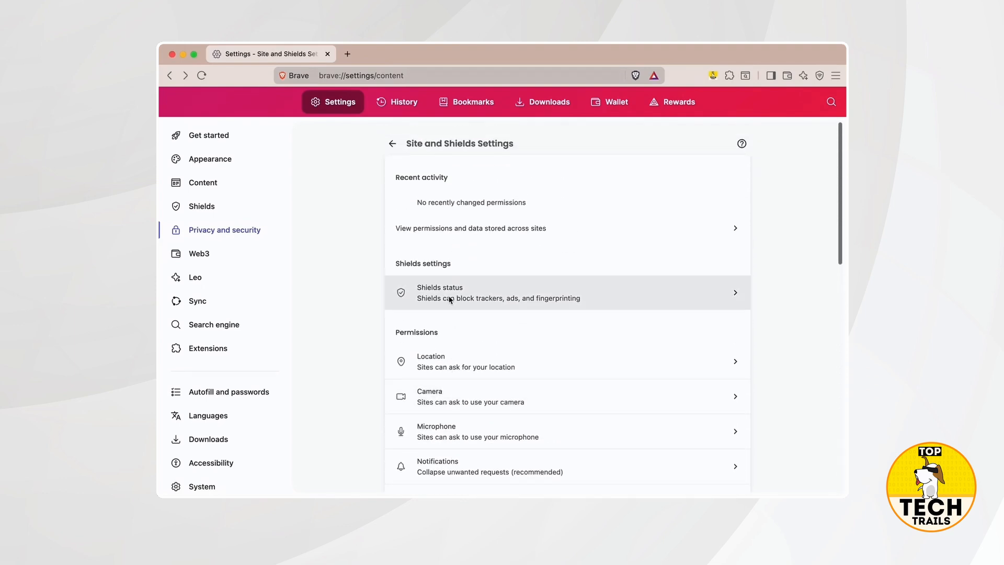
click(437, 231)
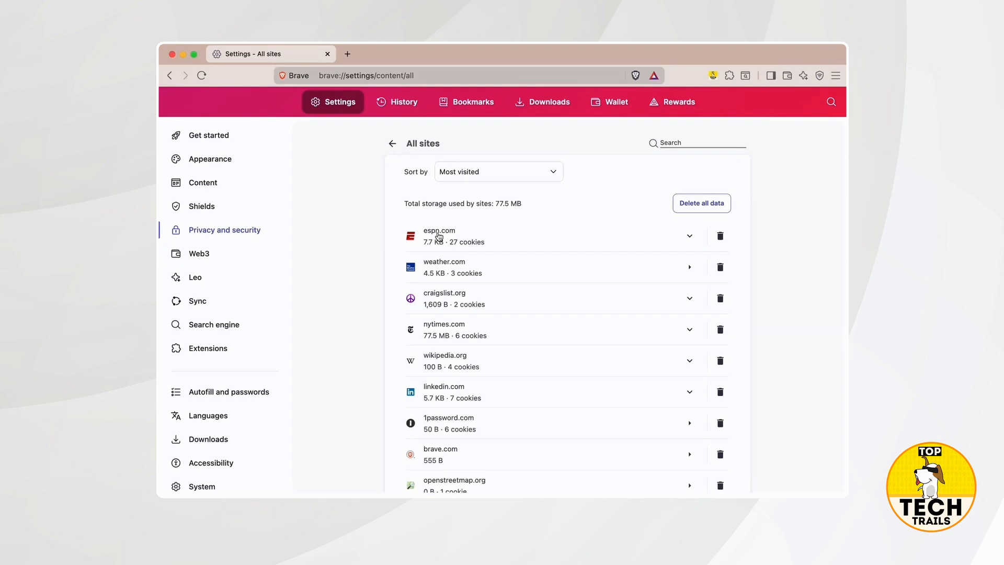
click(683, 141)
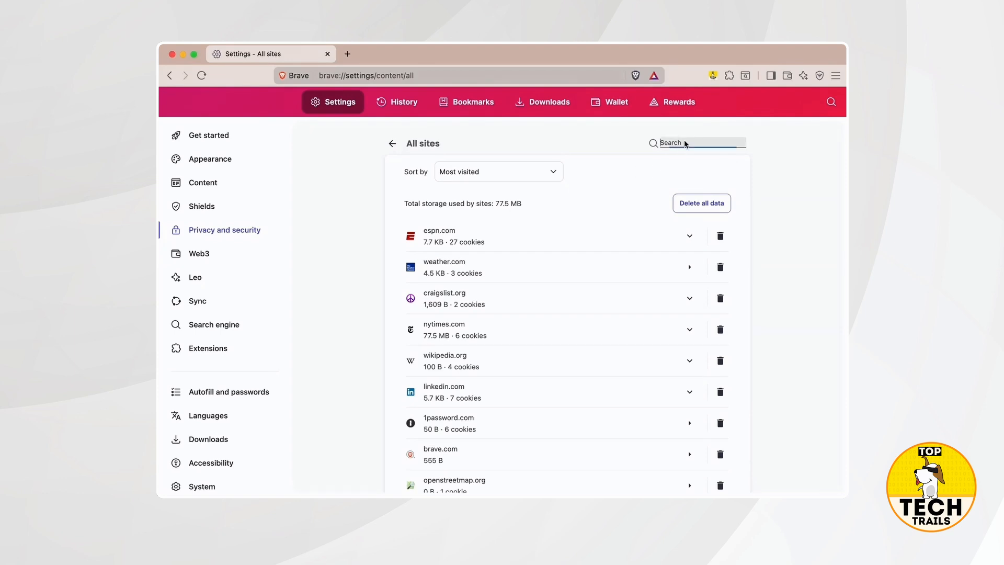
text(nytimes)
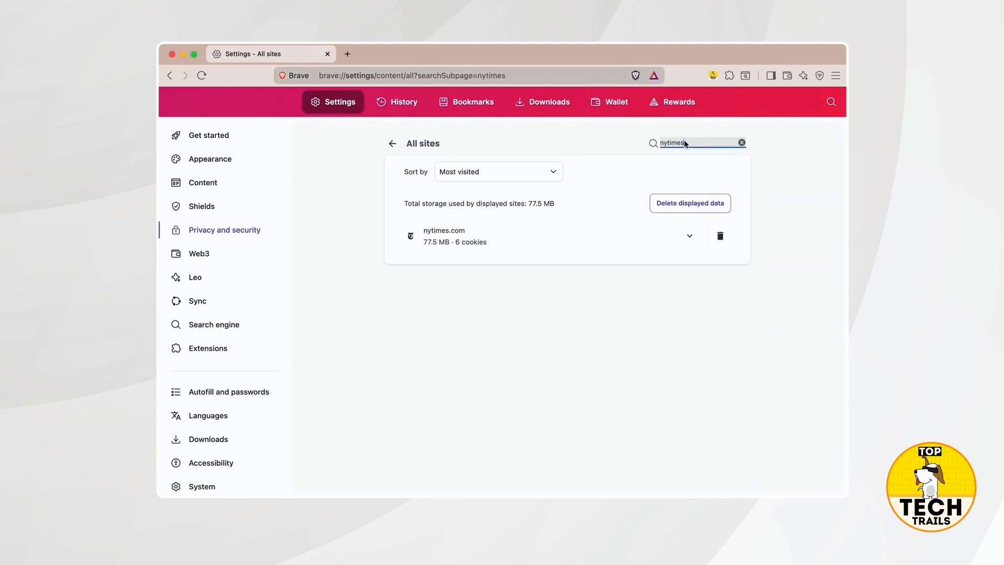
click(689, 235)
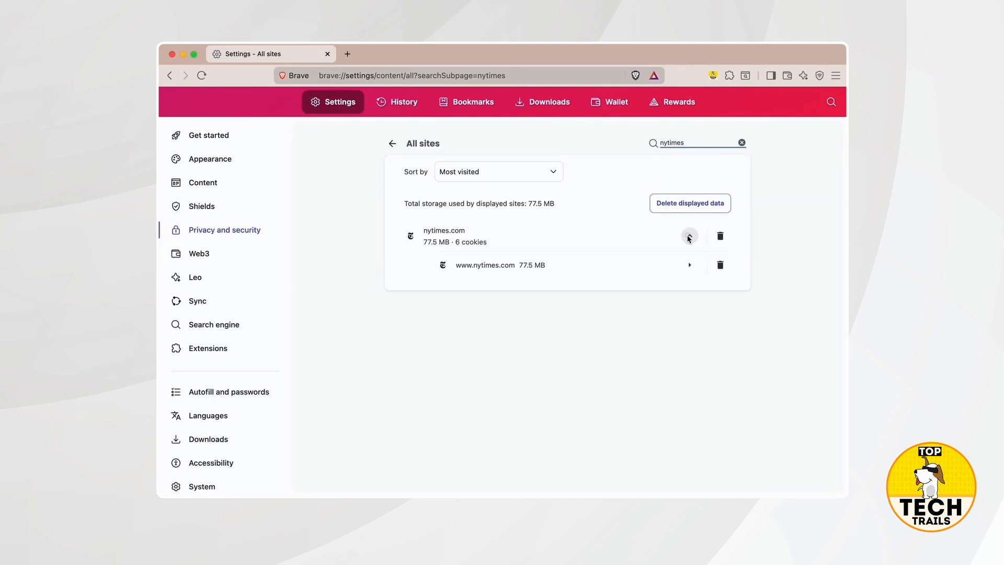
click(689, 265)
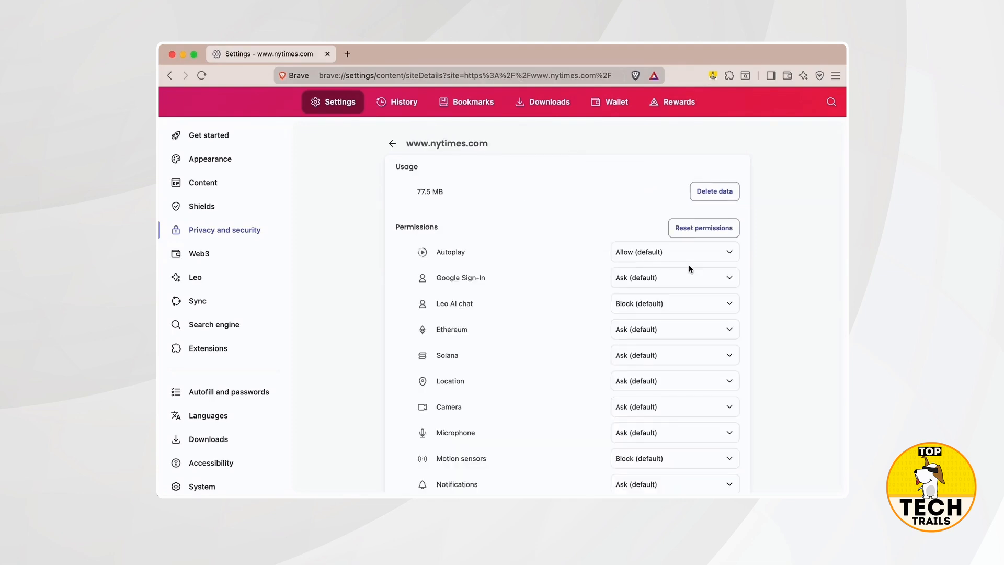
scroll(689, 269, down, 5)
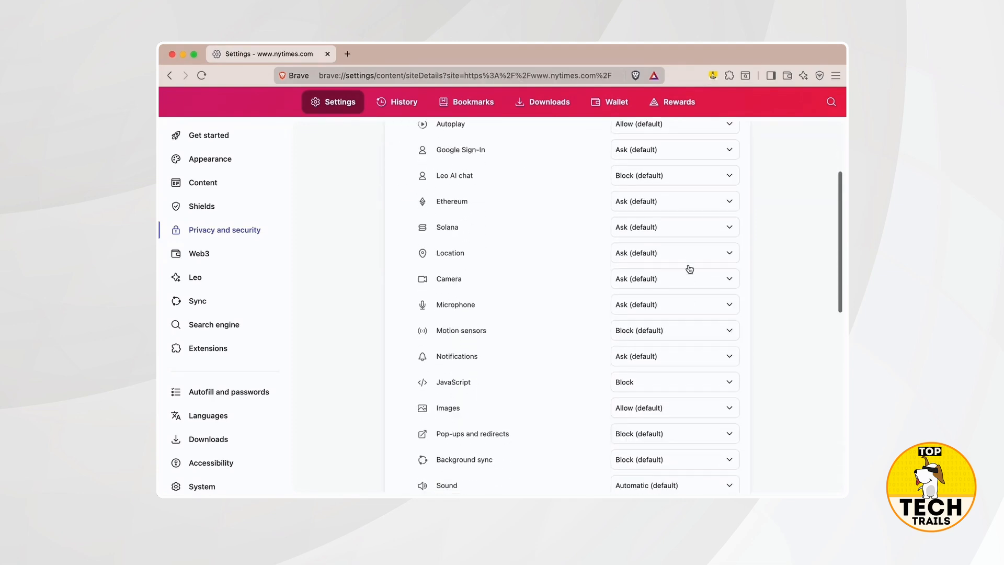
scroll(688, 268, down, 1)
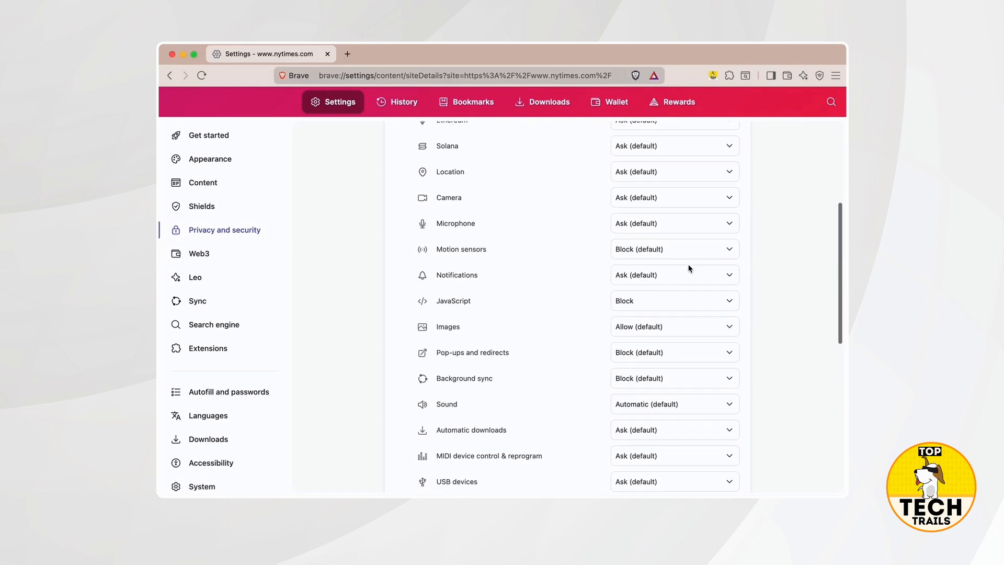
click(718, 303)
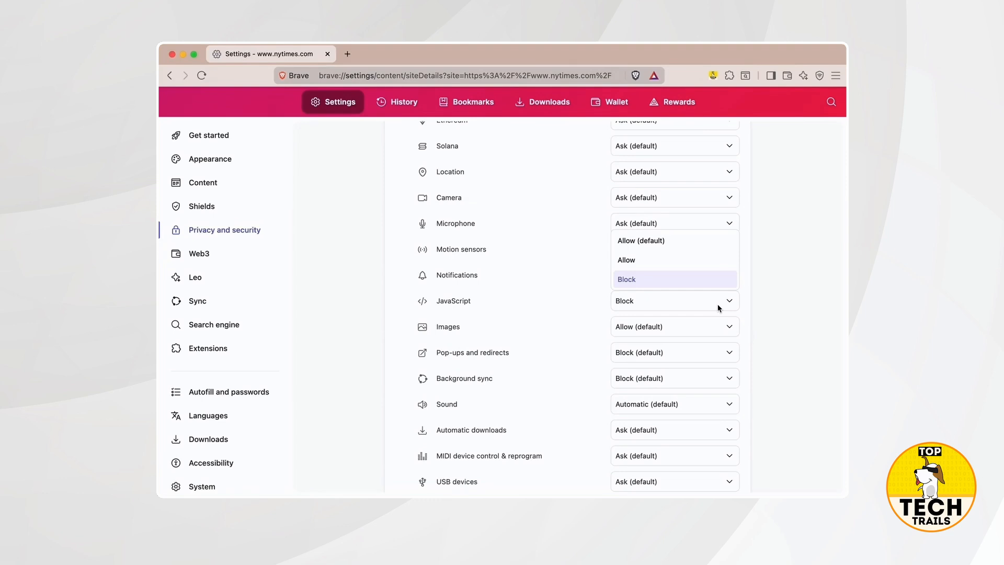
click(717, 308)
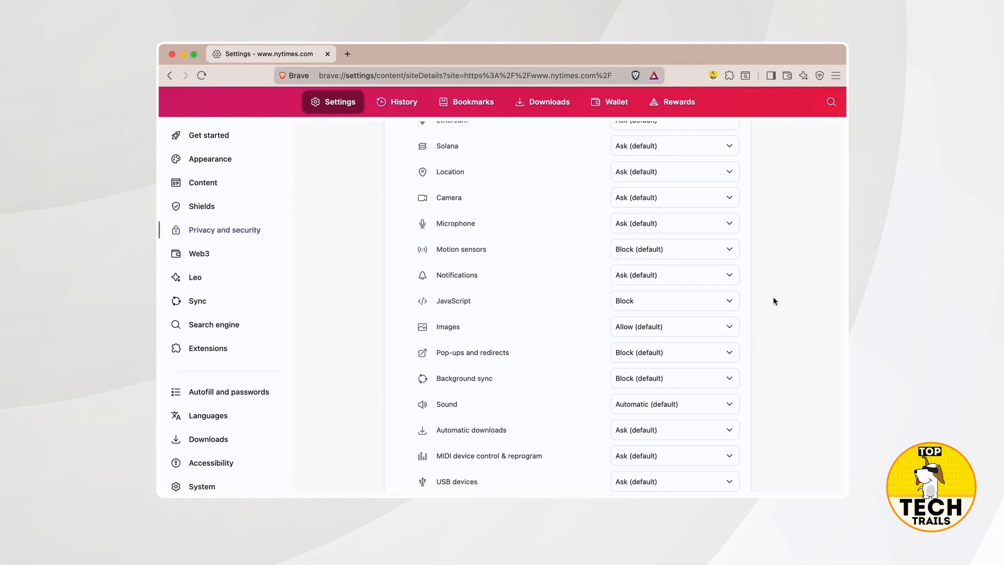
scroll(773, 297, up, 3)
scroll(772, 296, up, 2)
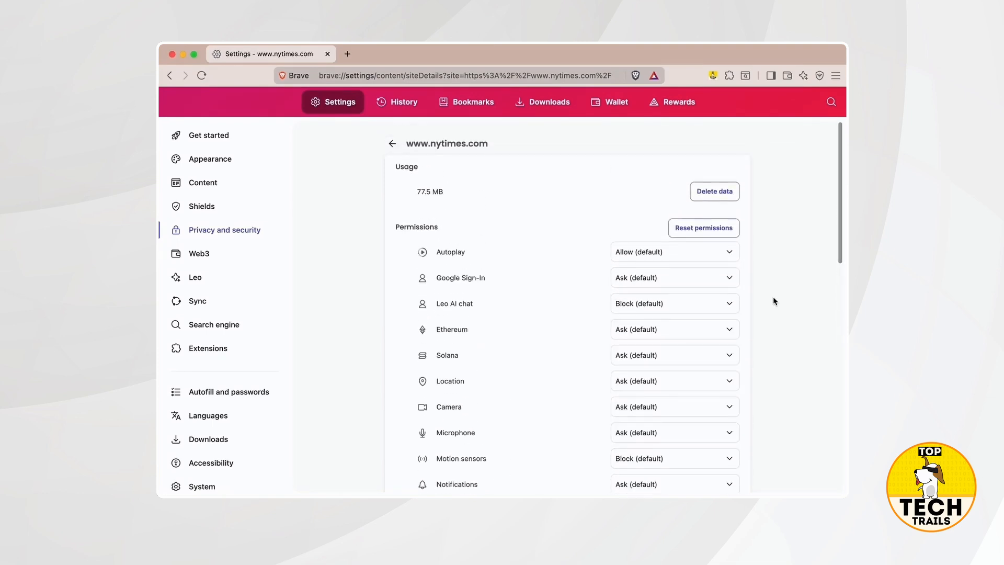
click(392, 146)
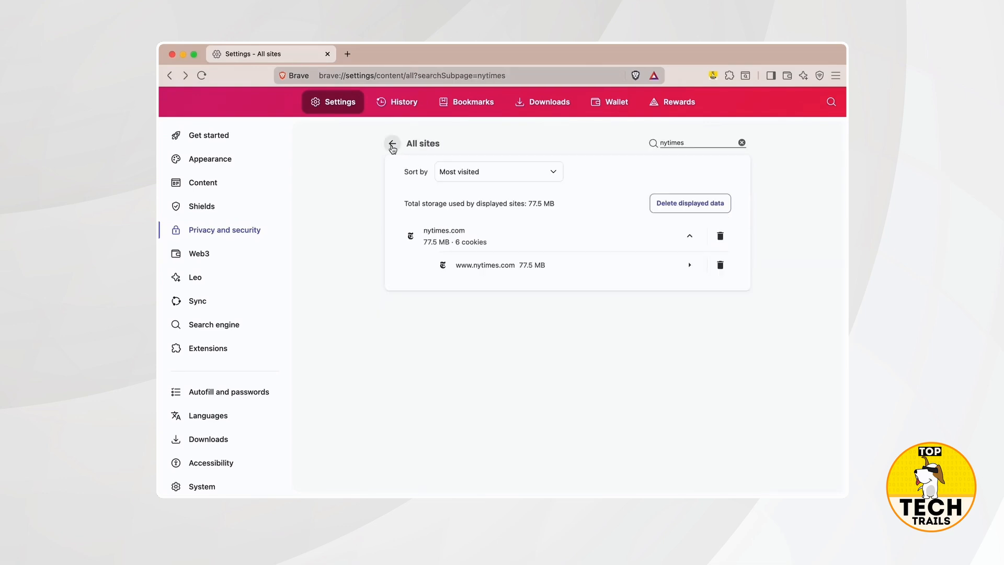
click(392, 146)
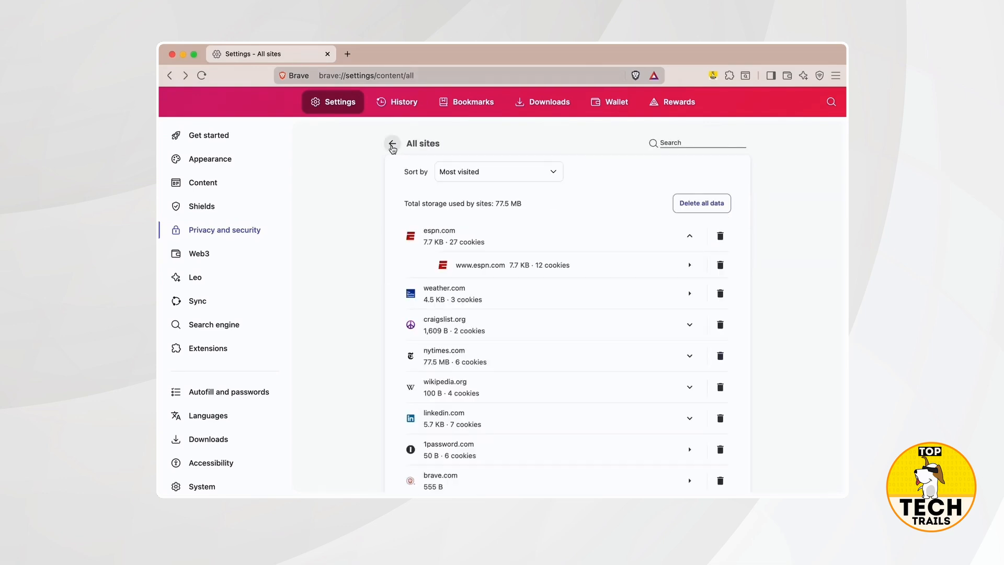
click(392, 146)
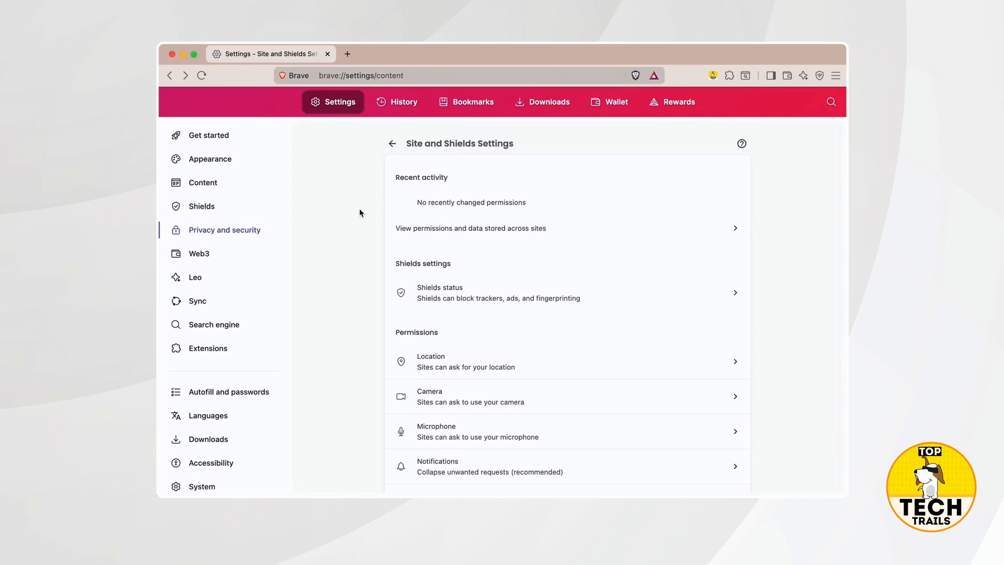
Open the third-party cookie settings, view the Shields-controlled sites linked from there, and go back to the cookie settings
scroll(376, 259, down, 8)
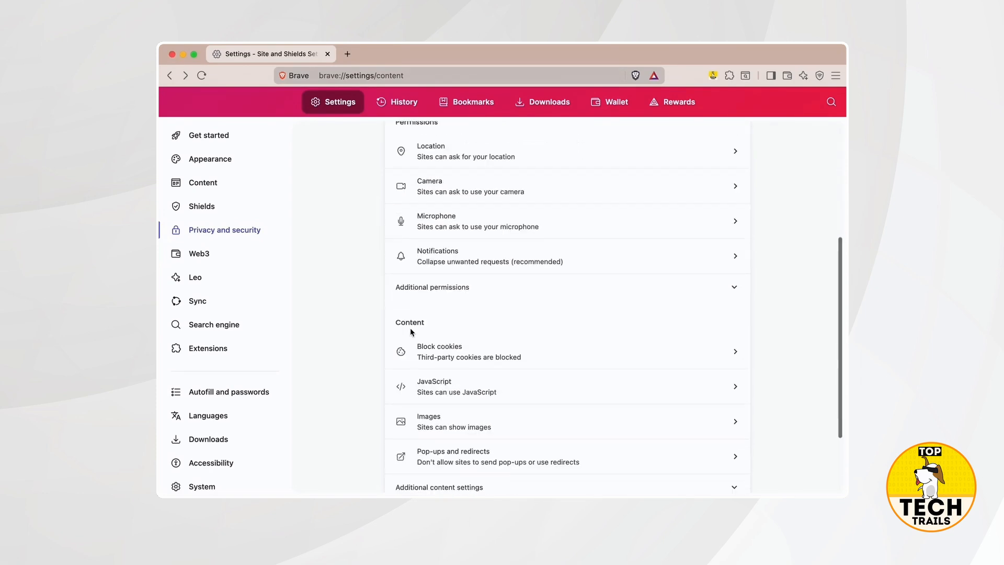
click(469, 357)
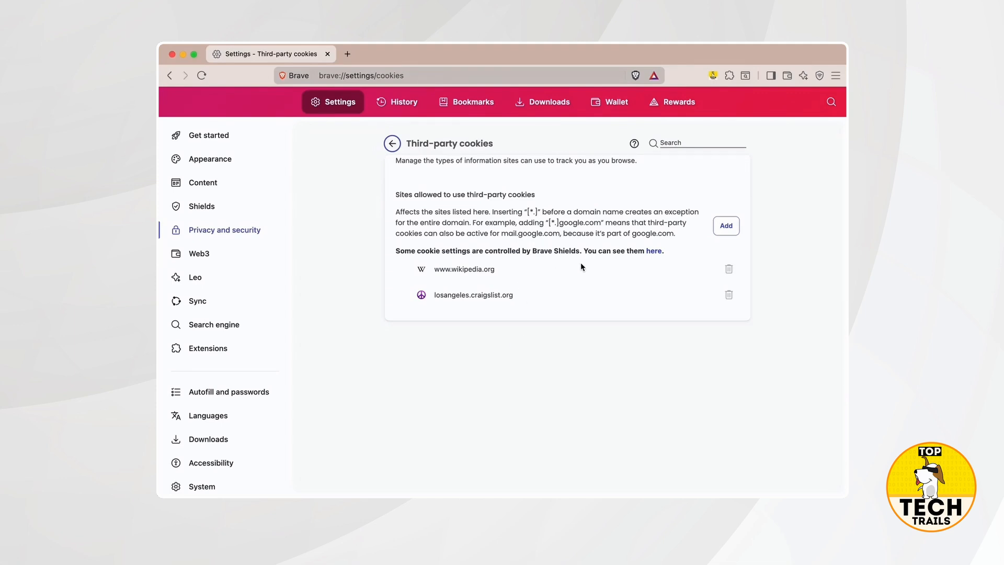
click(654, 251)
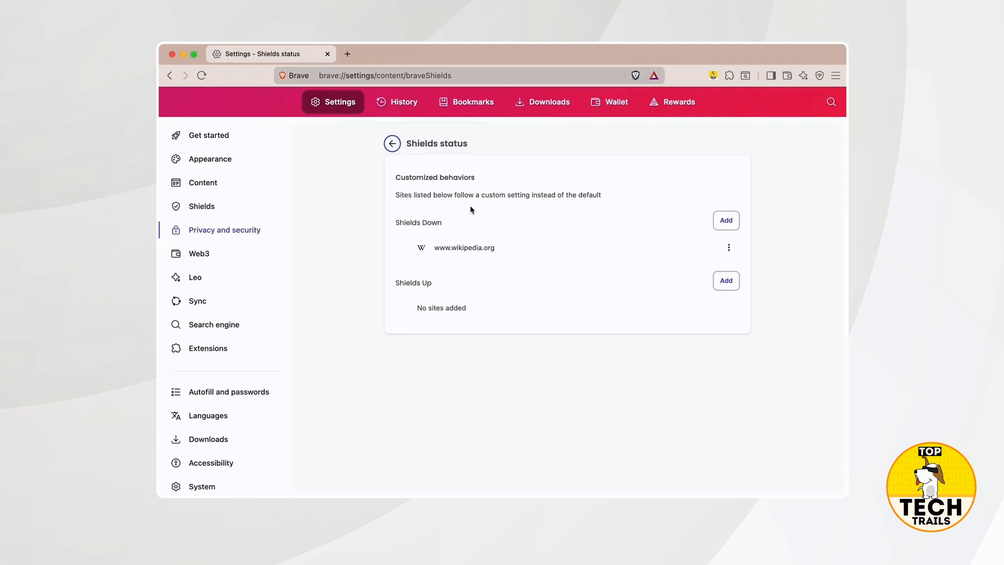
click(168, 76)
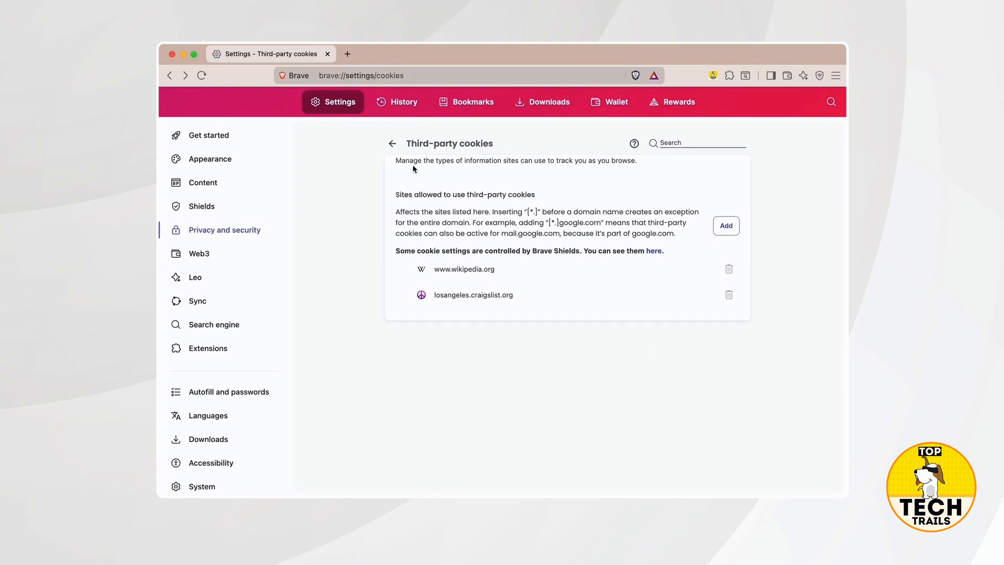
Return to Site and Shields Settings, expand the additional content settings, and examine the on-device site data options
click(385, 150)
scroll(349, 261, down, 3)
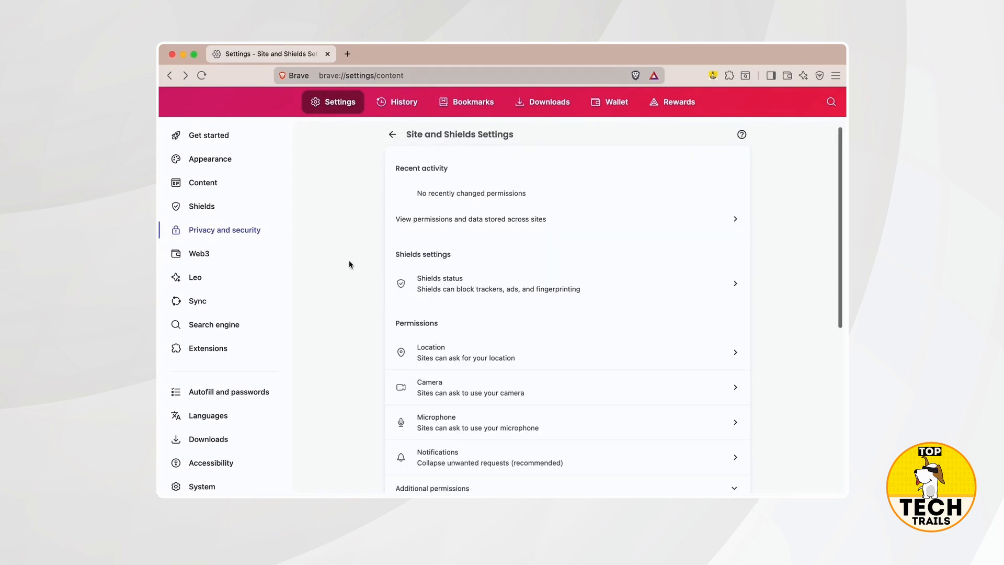
scroll(349, 261, down, 6)
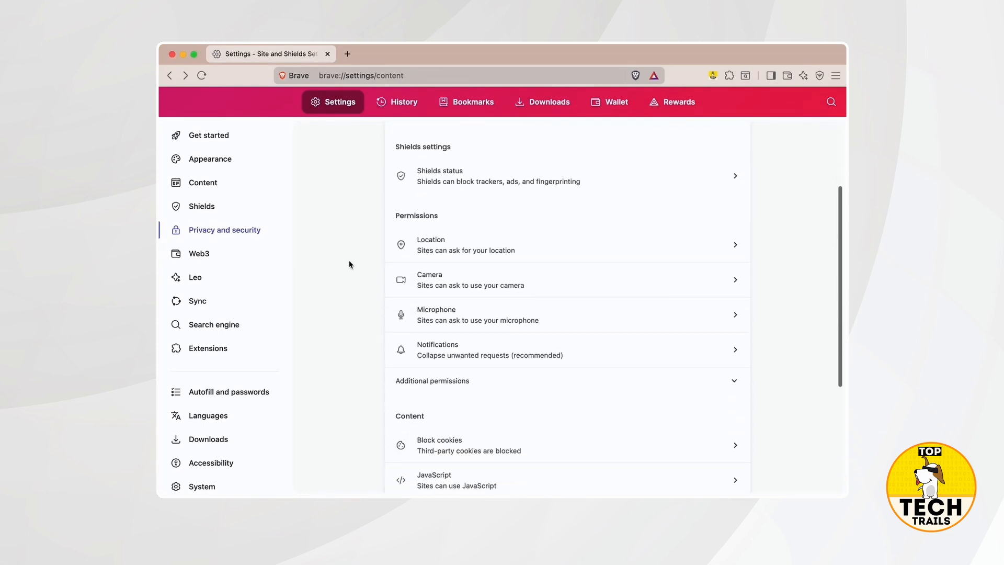
scroll(349, 260, down, 2)
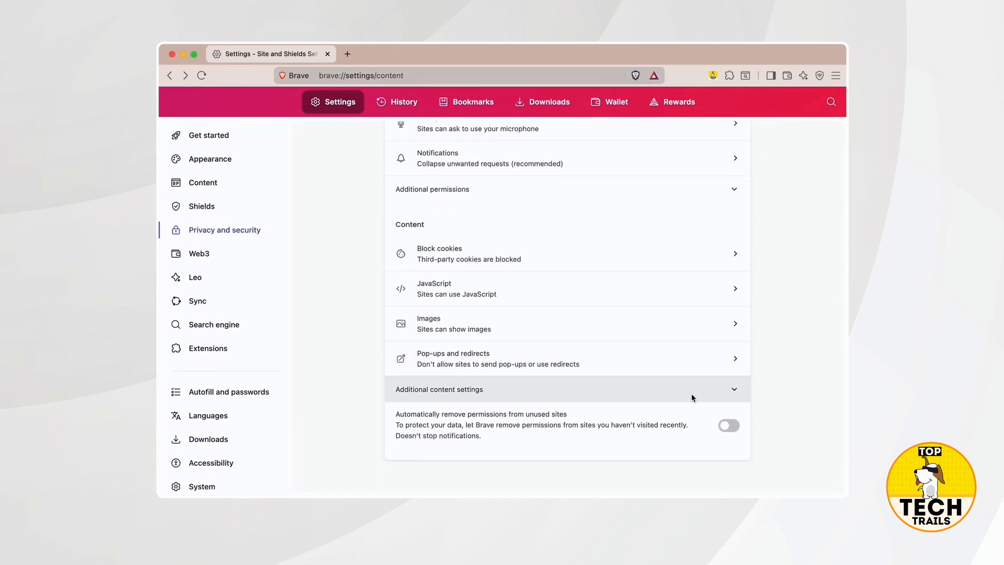
click(733, 390)
scroll(775, 408, down, 5)
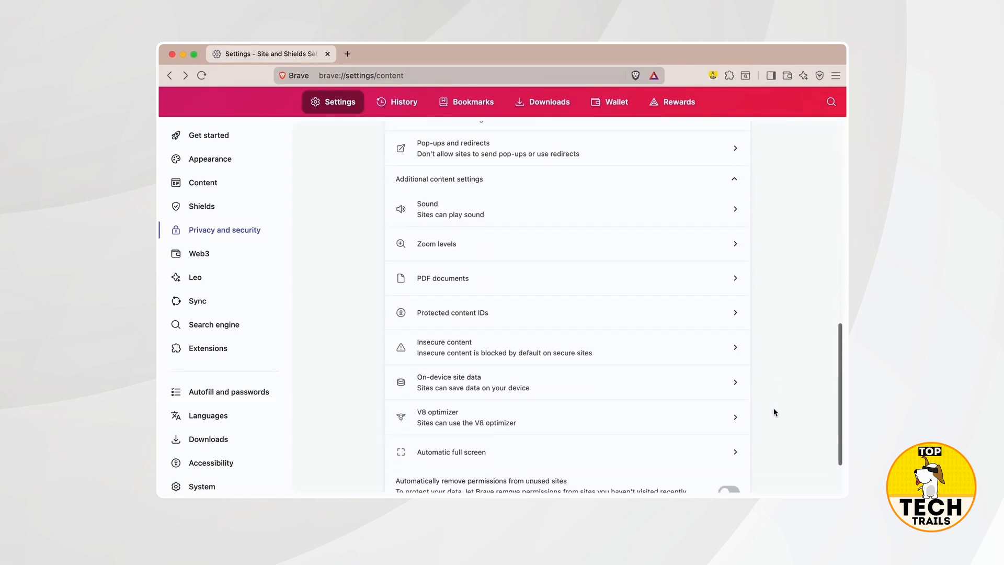
click(654, 377)
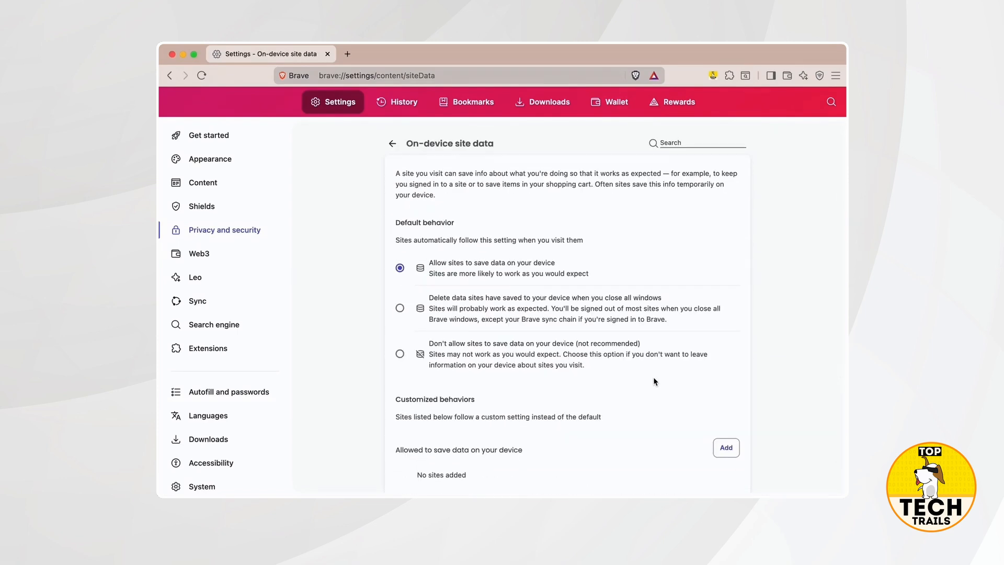
scroll(654, 379, down, 3)
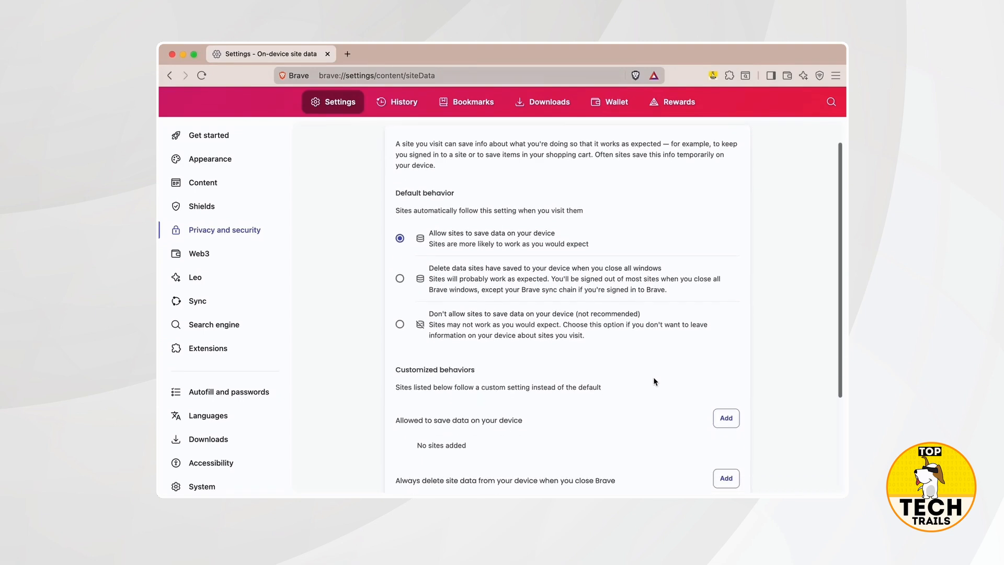